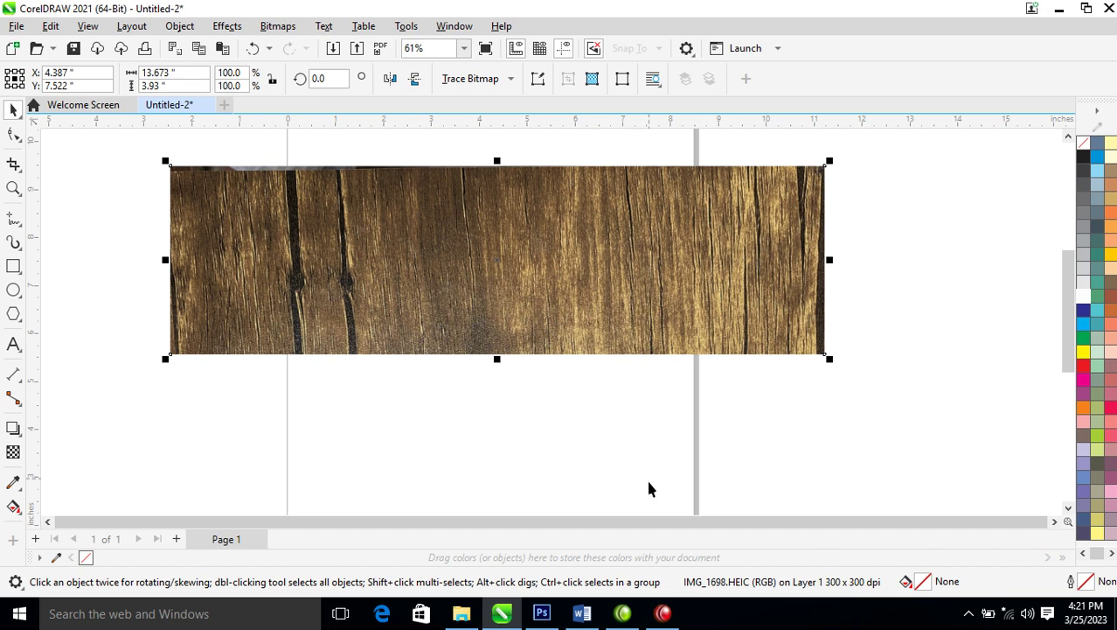
# Move the wood texture image slightly up and to the right on the page.
pyautogui.moveTo(640, 290); pyautogui.dragTo(649, 278)
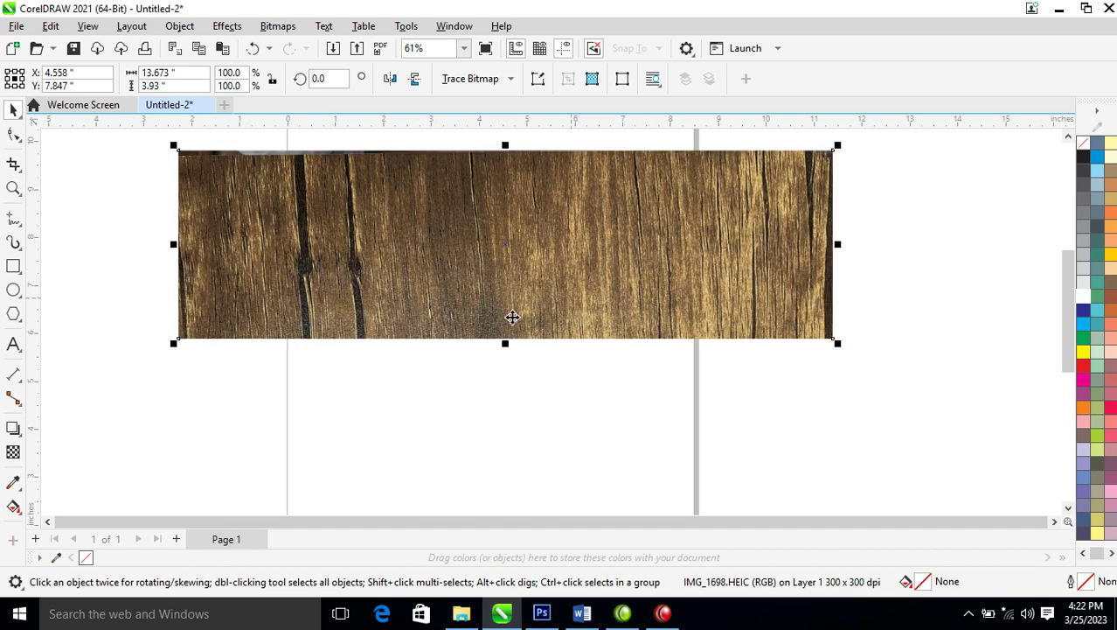
# Add the two-line text ENGRAVE / PATTHERN below the wood, correcting a typo.
pyautogui.click(13, 344)
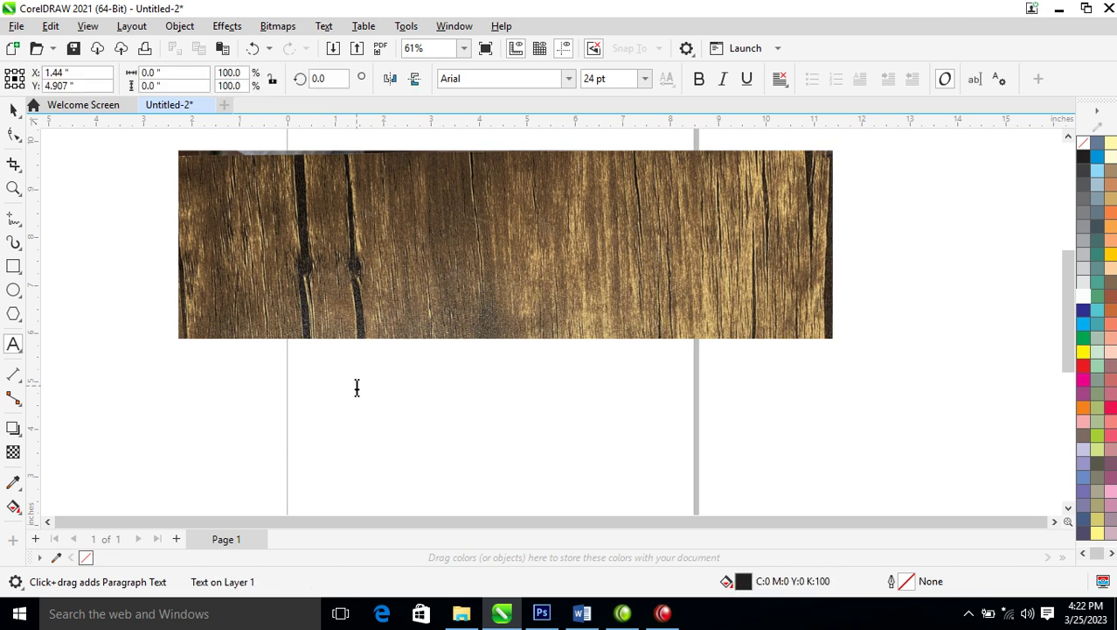
pyautogui.write('ENGRAVE ')
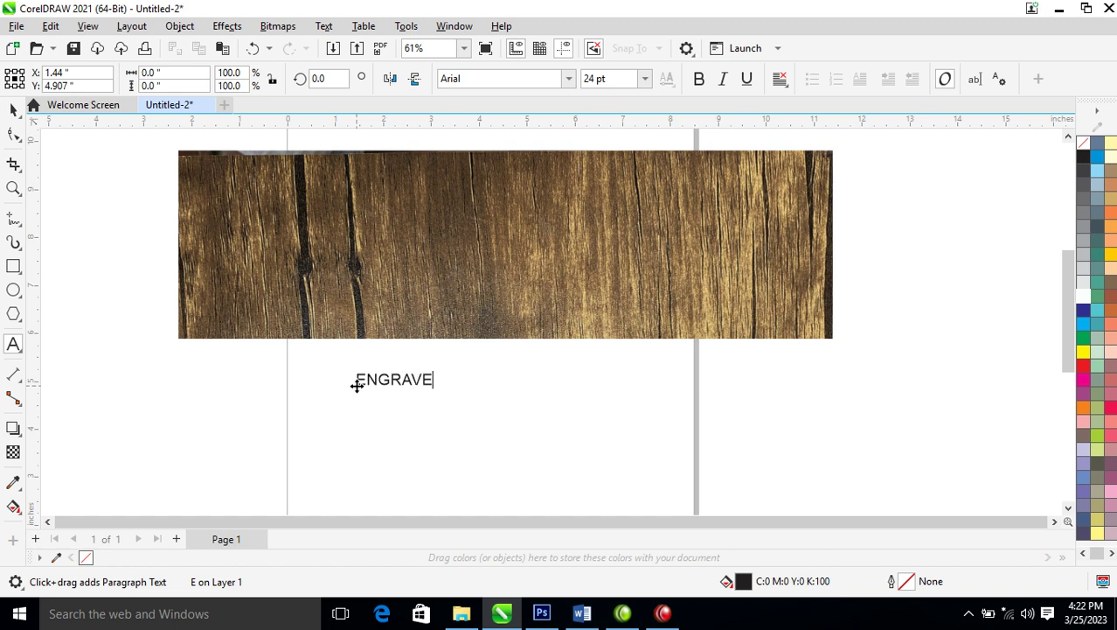
pyautogui.write('PAR')
pyautogui.press('BackSpace')
pyautogui.write('TT')
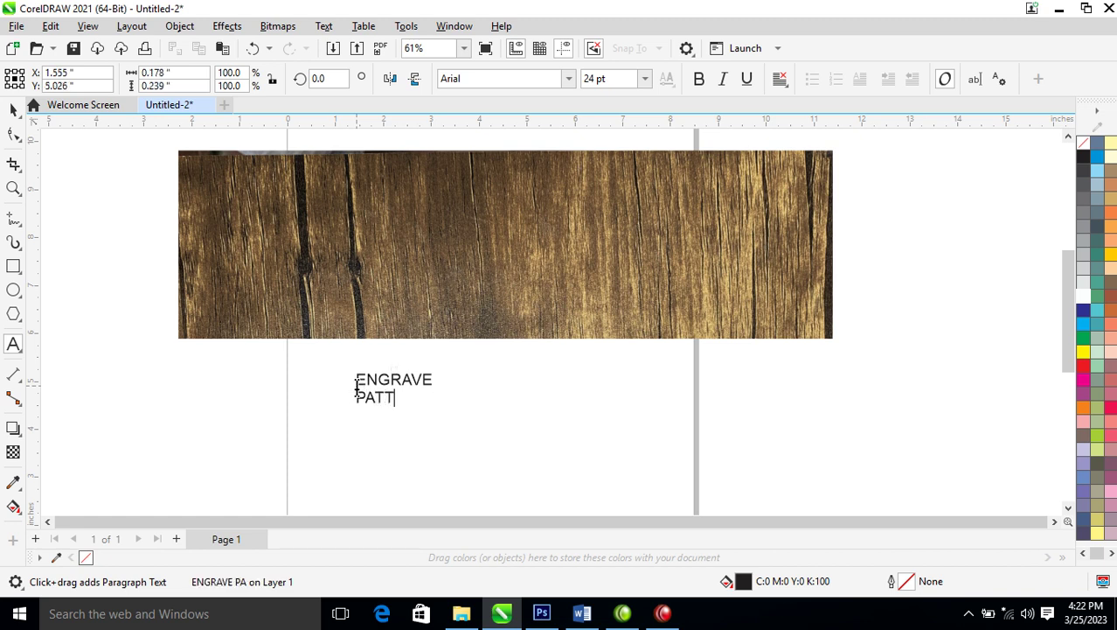
pyautogui.write('HERN')
pyautogui.hotkey('ctrl', 'space')
# Nudge the text right and set it in the FuturaTEE font.
pyautogui.moveTo(429, 401); pyautogui.dragTo(484, 405)
pyautogui.click(570, 78)
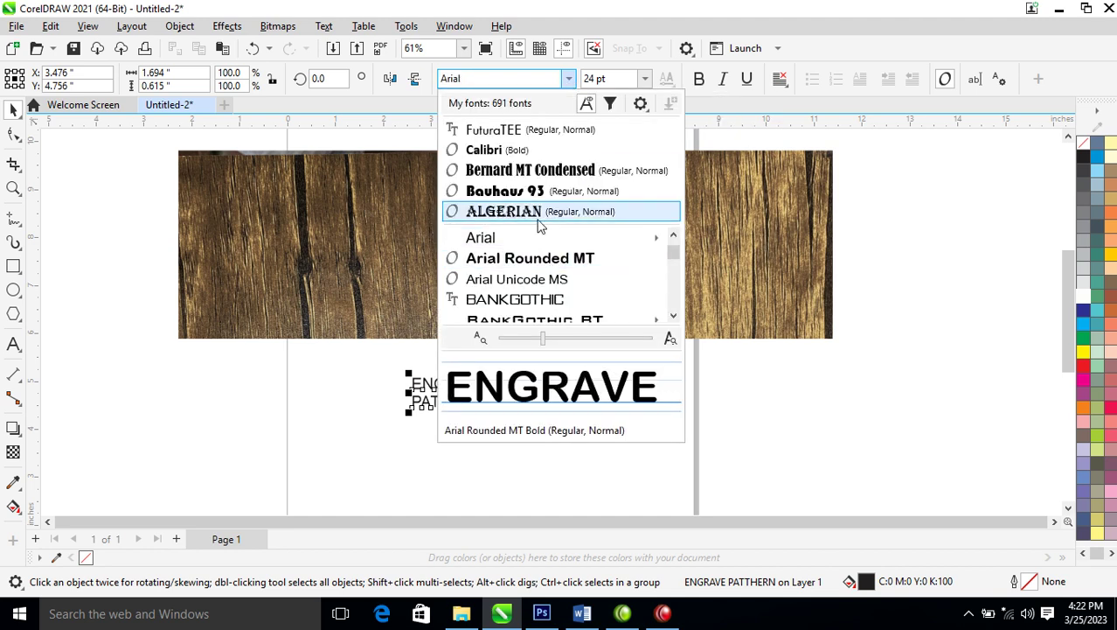
pyautogui.click(512, 130)
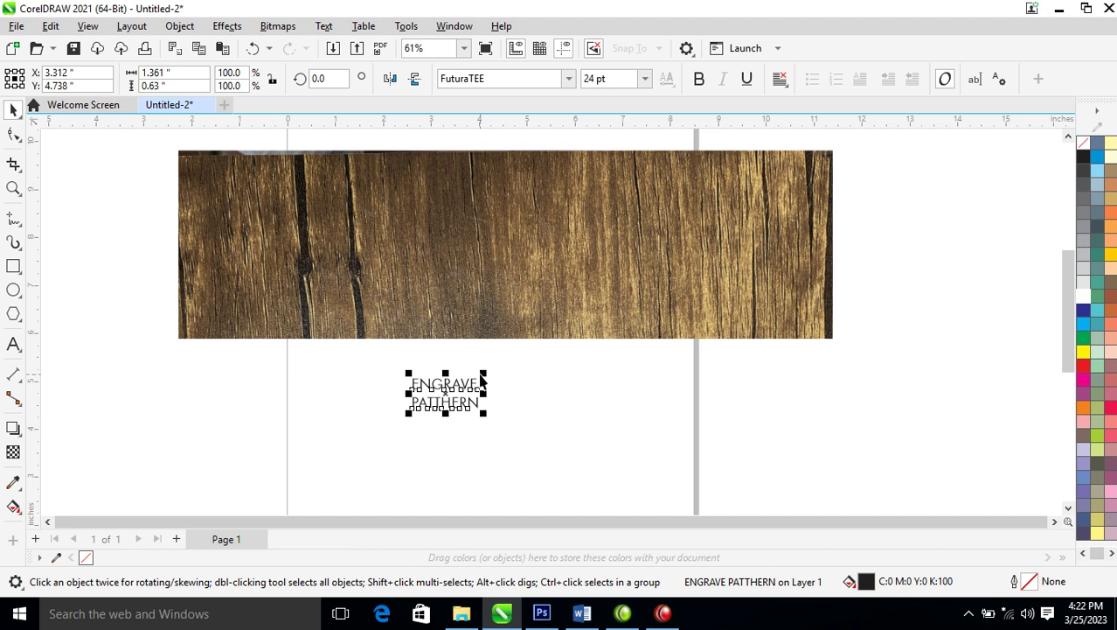
# Enlarge the text to about 89 pt, break it into separate lines, and bold ENGRAVE.
pyautogui.moveTo(487, 383); pyautogui.dragTo(669, 290)
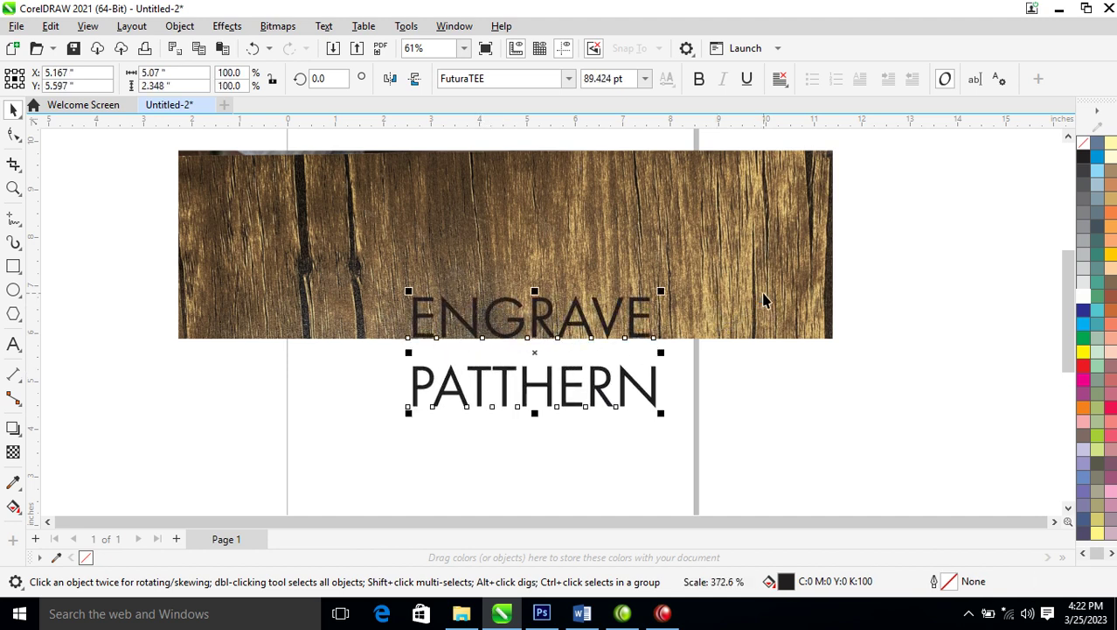
pyautogui.hotkey('ctrl', 'k')
pyautogui.click(609, 317)
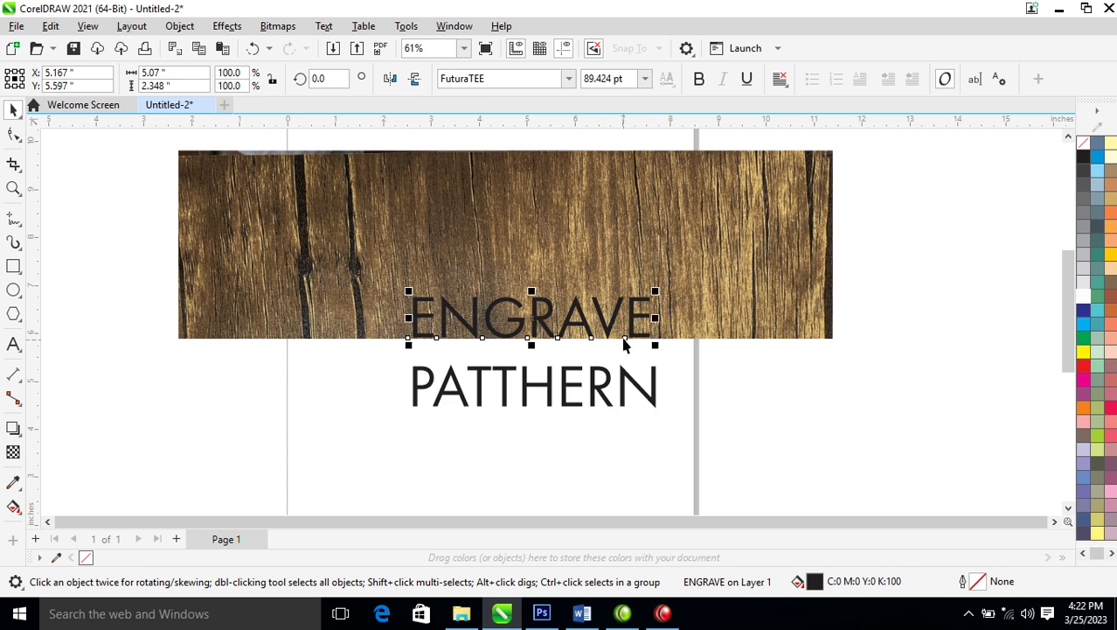
pyautogui.click(700, 79)
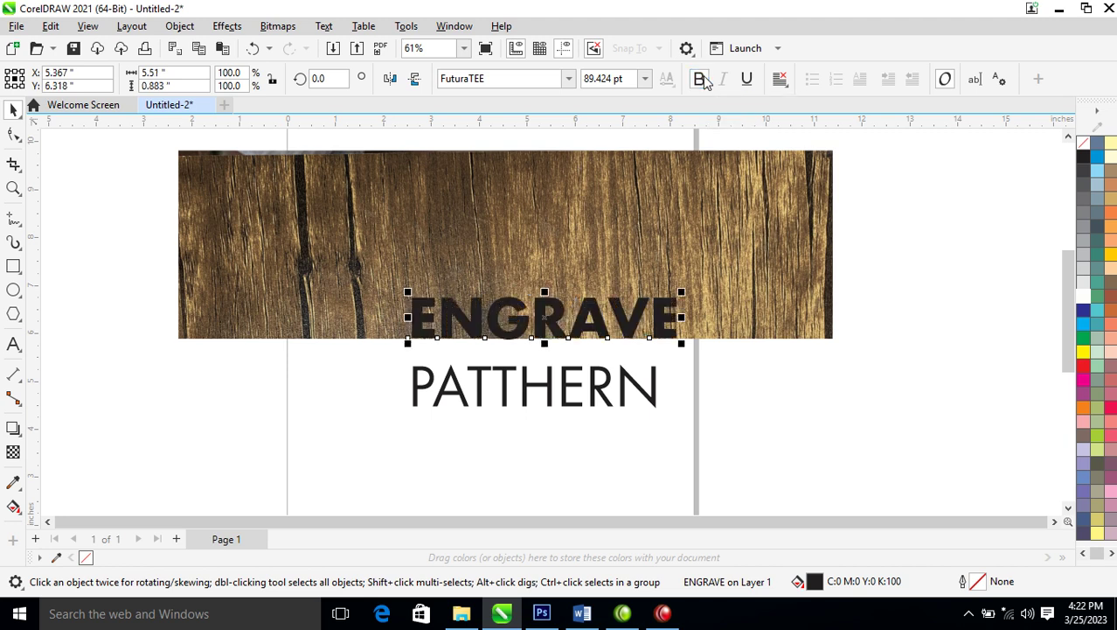
# Move ENGRAVE closer to PATTHERN and enlarge it to about 216 pt.
pyautogui.moveTo(626, 319); pyautogui.dragTo(623, 348)
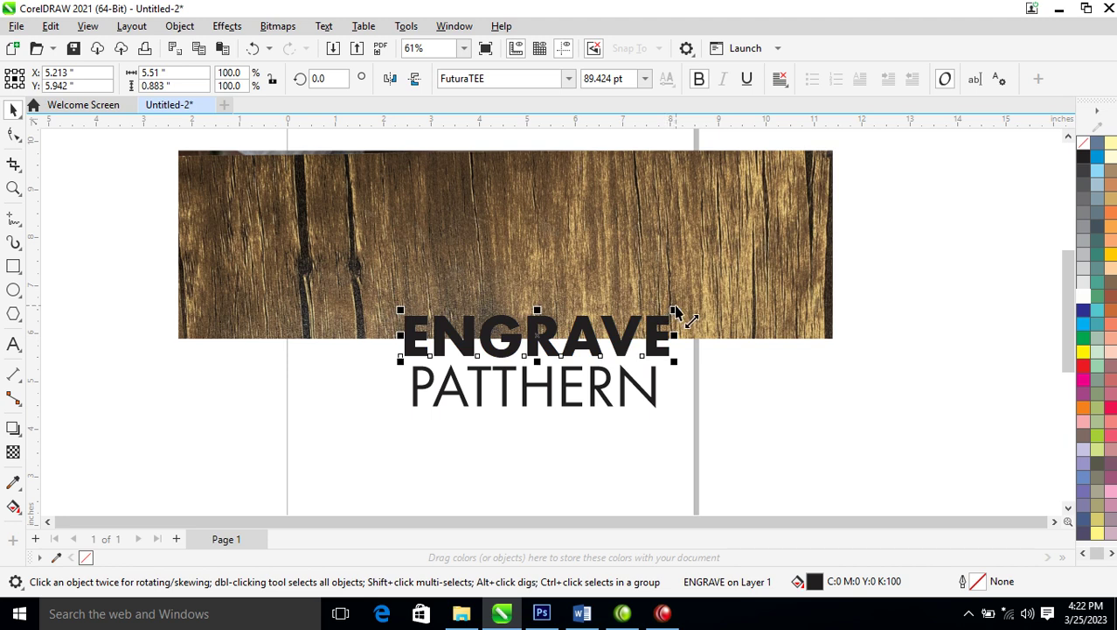
pyautogui.moveTo(675, 308); pyautogui.dragTo(940, 265)
pyautogui.moveTo(906, 317); pyautogui.dragTo(971, 209)
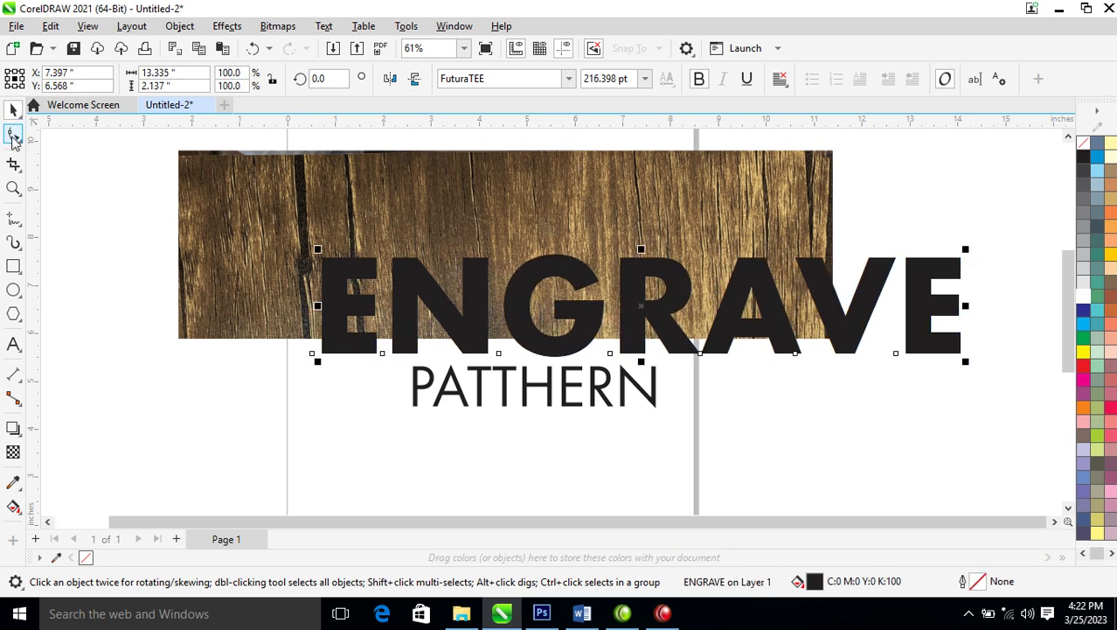
pyautogui.click(14, 140)
# Tighten the letter spacing of ENGRAVE.
pyautogui.click(77, 133)
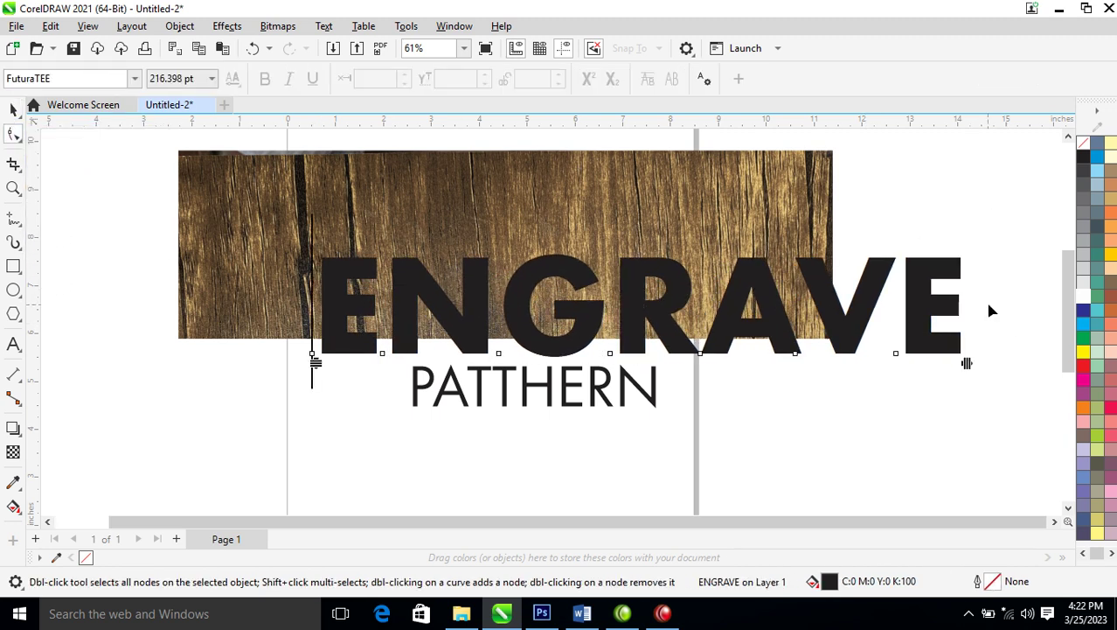
pyautogui.moveTo(968, 364); pyautogui.dragTo(901, 351)
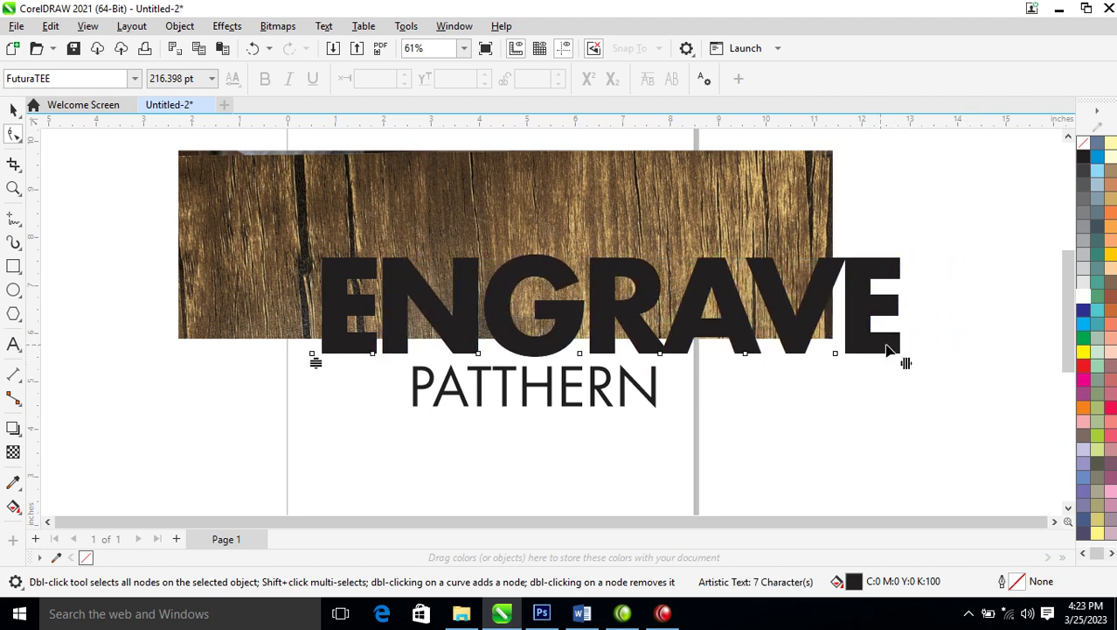
pyautogui.press('space')
# Spread PATTHERN's letters to match ENGRAVE's width and left-align the two words.
pyautogui.click(656, 404)
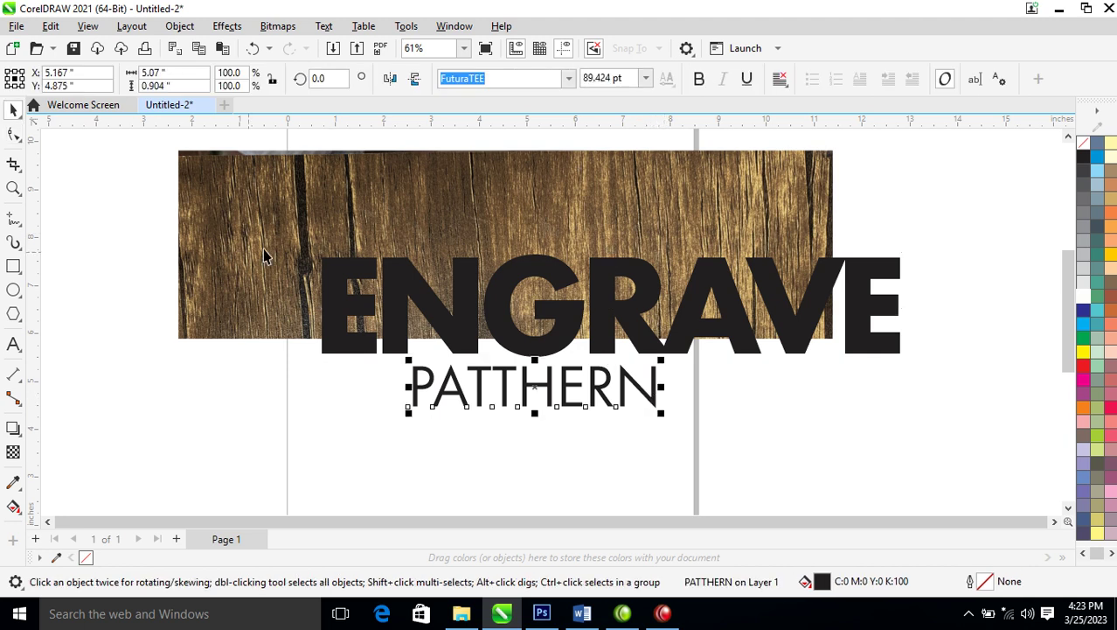
pyautogui.click(12, 136)
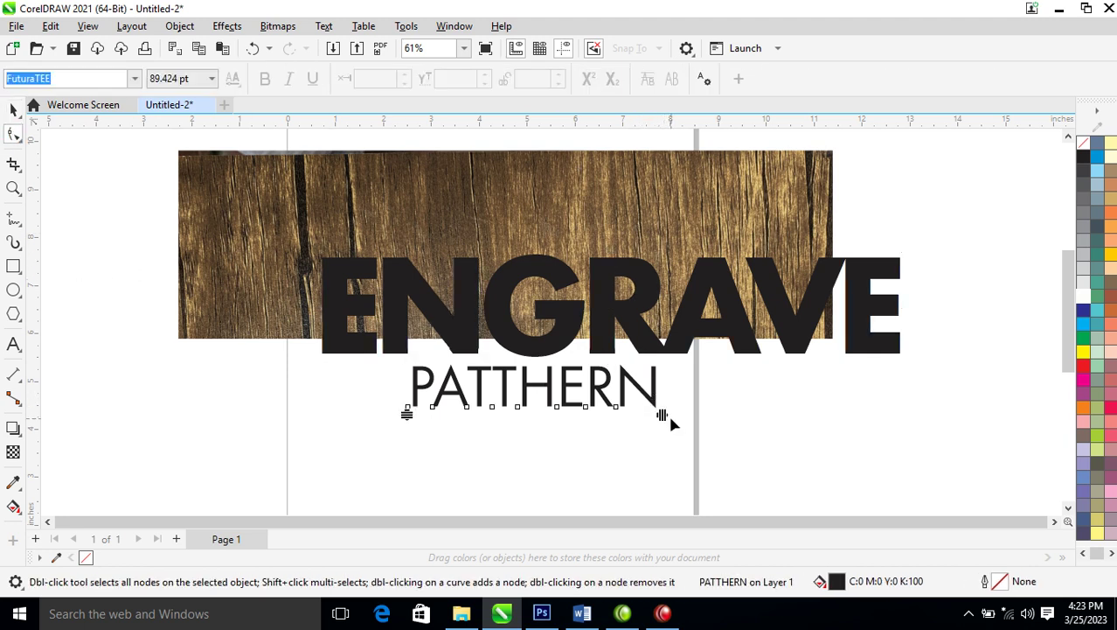
pyautogui.moveTo(664, 411); pyautogui.dragTo(975, 385)
pyautogui.press('space')
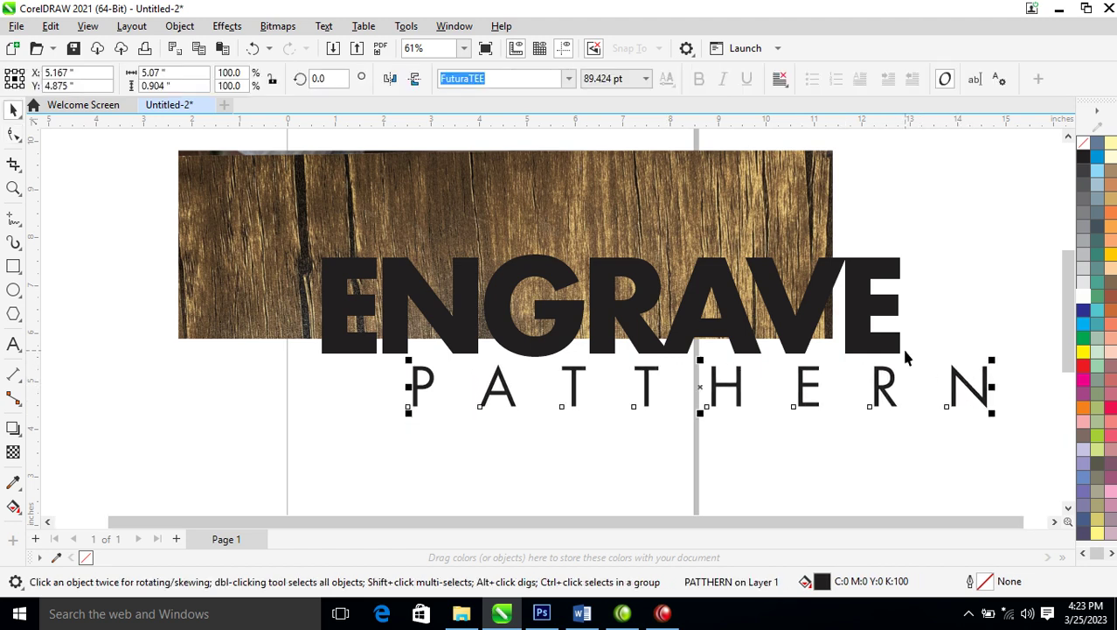
pyautogui.keyDown('shift'); pyautogui.click(856, 332); pyautogui.keyUp('shift')
pyautogui.hotkey('ctrl', 'z')
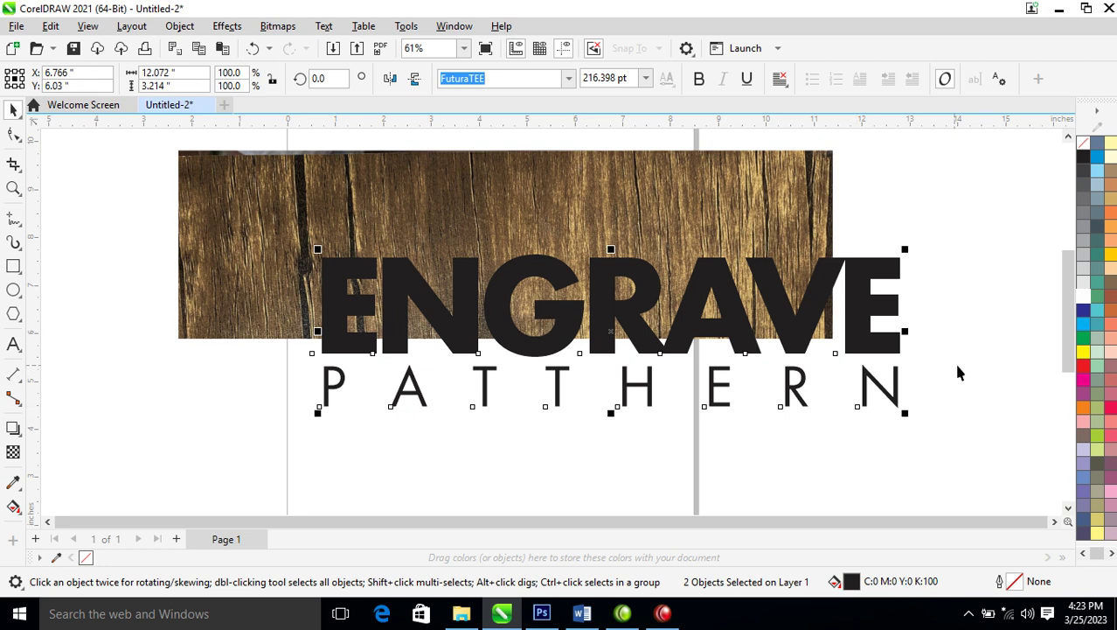
# Shrink both words together and group them.
pyautogui.moveTo(905, 255); pyautogui.dragTo(349, 388)
pyautogui.scroll(-2, 704, 318)
pyautogui.hotkey('ctrl', 'g')
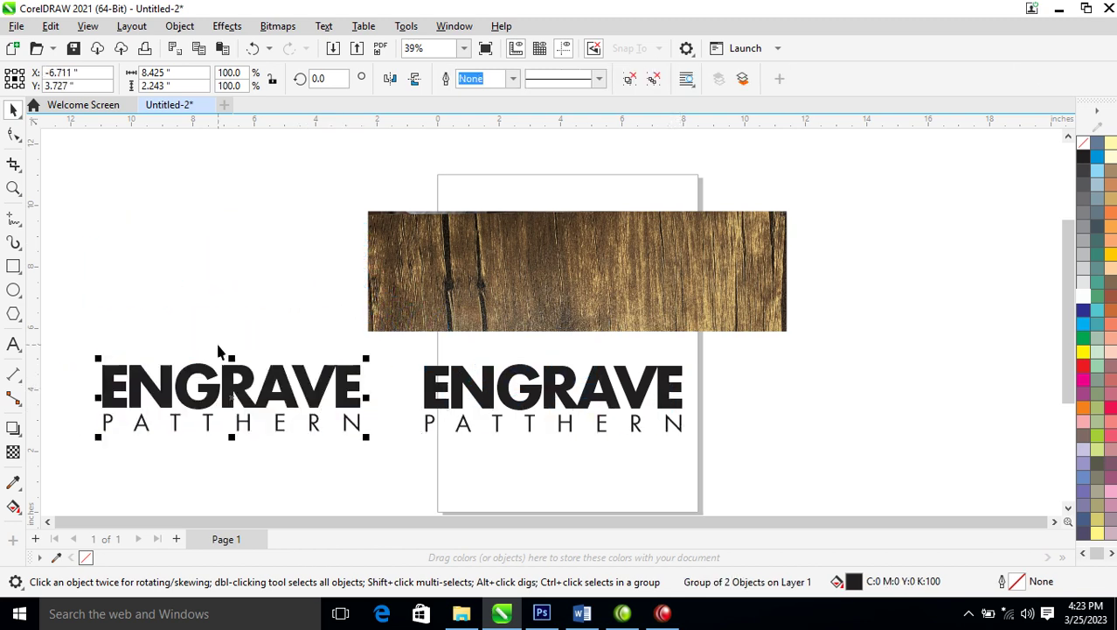
# Zoom in on the group beside the page, move it up-left, and remove its fill.
pyautogui.press('z')
pyautogui.moveTo(88, 302); pyautogui.dragTo(448, 460)
pyautogui.press('space')
pyautogui.moveTo(653, 338); pyautogui.dragTo(622, 285)
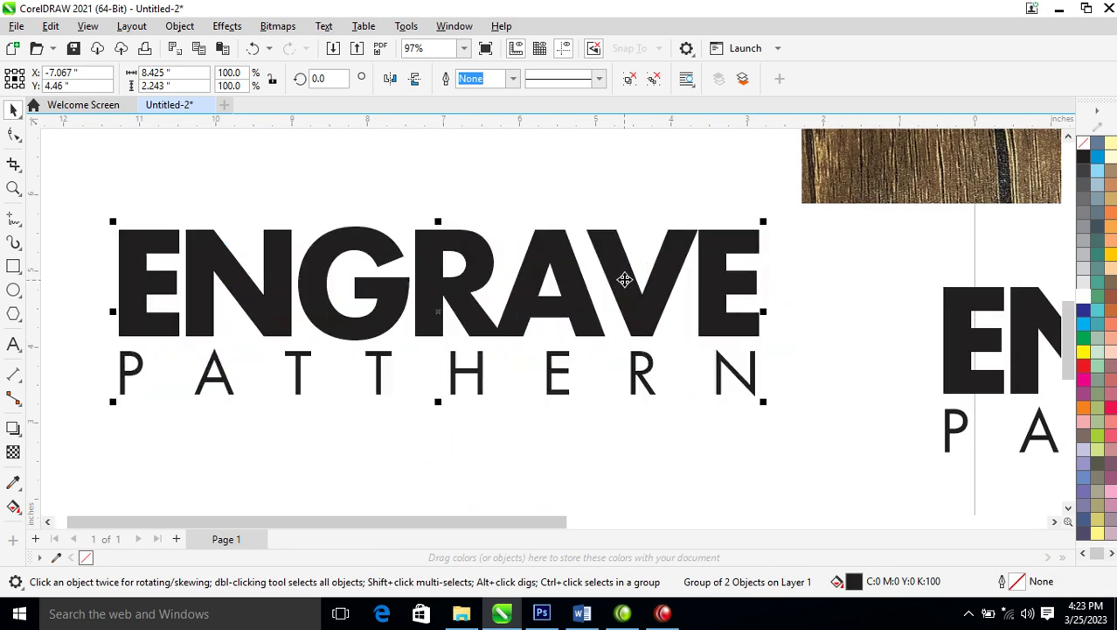
pyautogui.click(1088, 147)
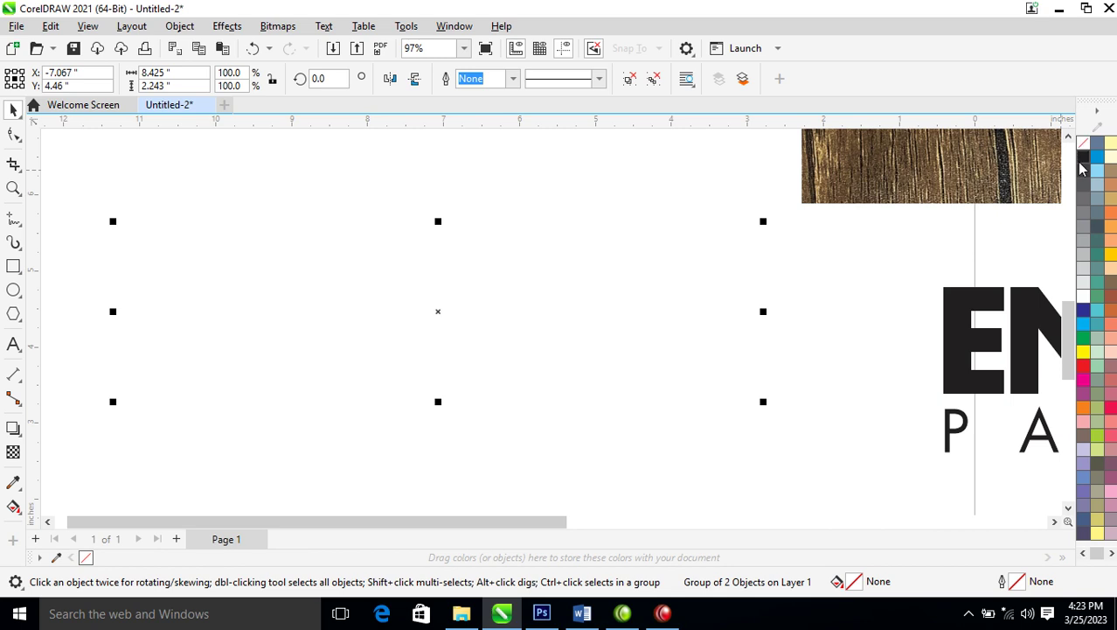
# Set the unfilled copy's outline colour to black so the letters show as outlines.
pyautogui.rightClick(1084, 163)
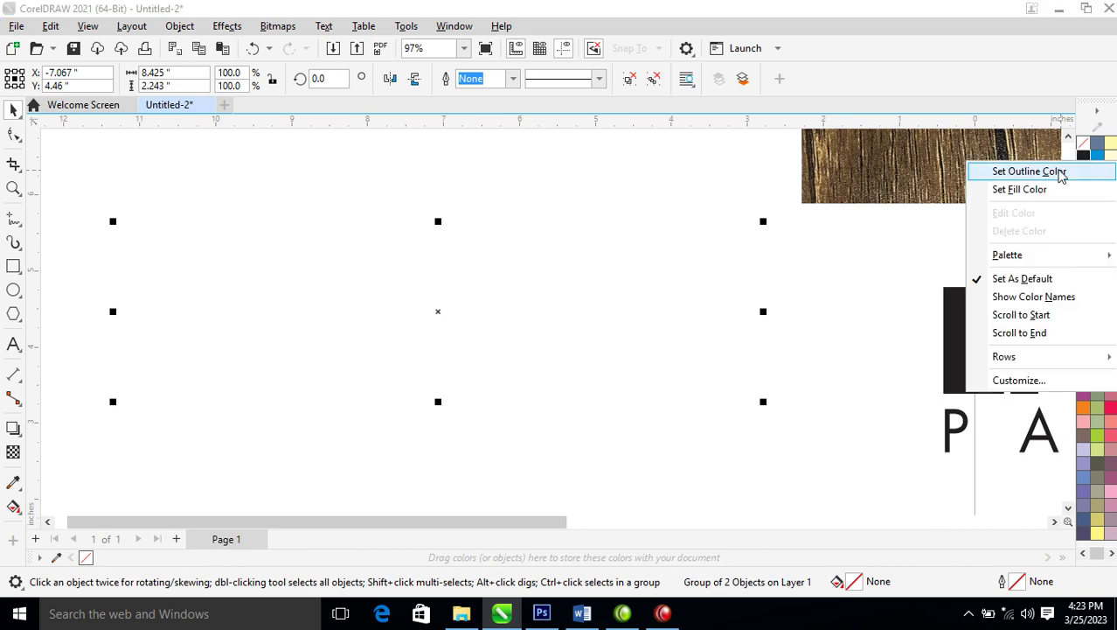
pyautogui.click(1061, 172)
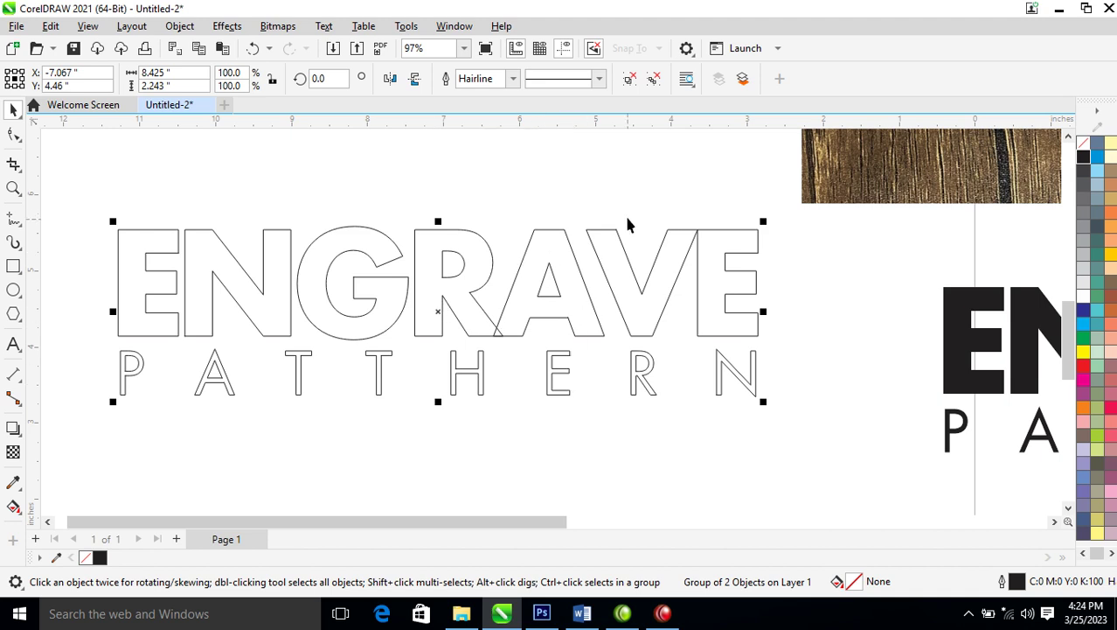
# Ungroup, break ENGRAVE into letters, convert them to curves, and weld them into one shape.
pyautogui.click(656, 79)
pyautogui.click(558, 245)
pyautogui.click(560, 247)
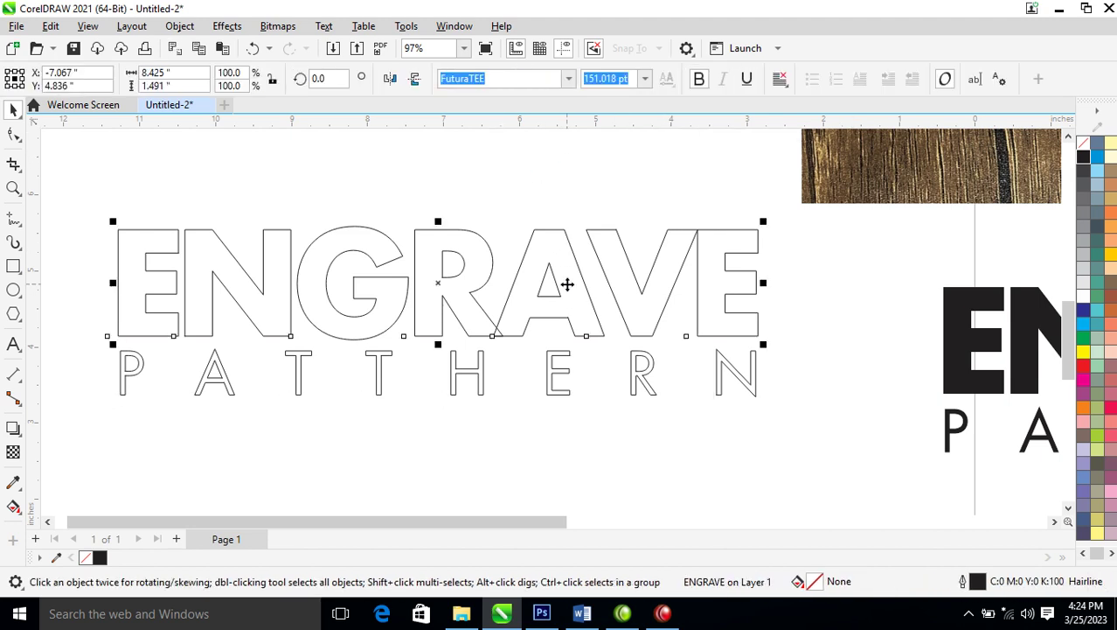
pyautogui.hotkey('ctrl', 'k')
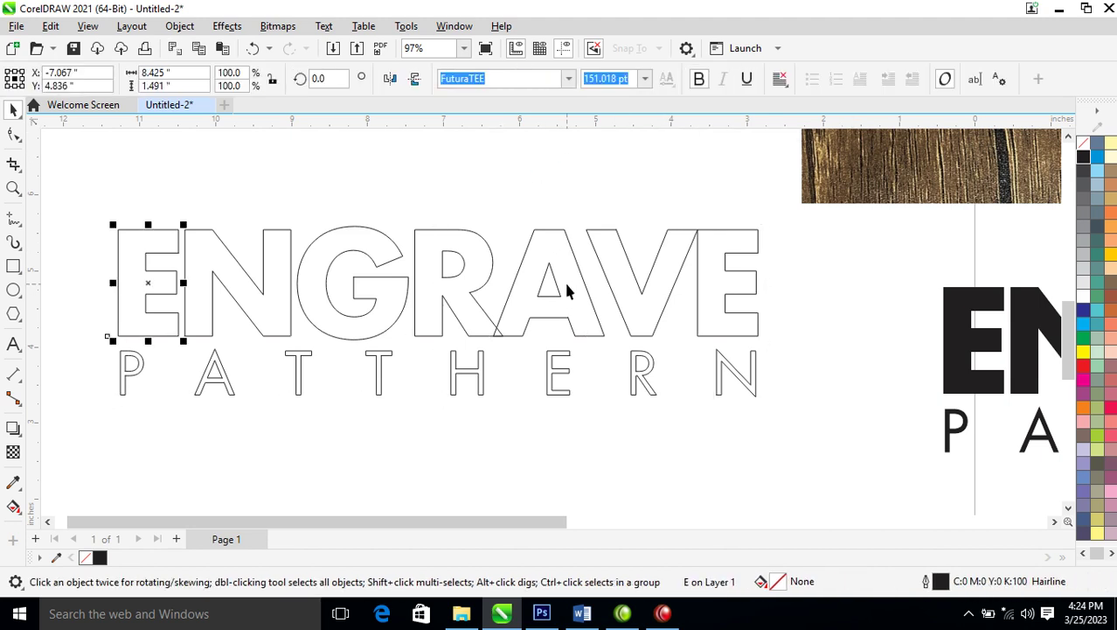
pyautogui.moveTo(96, 185); pyautogui.dragTo(793, 347)
pyautogui.rightClick(429, 241)
pyautogui.click(516, 149)
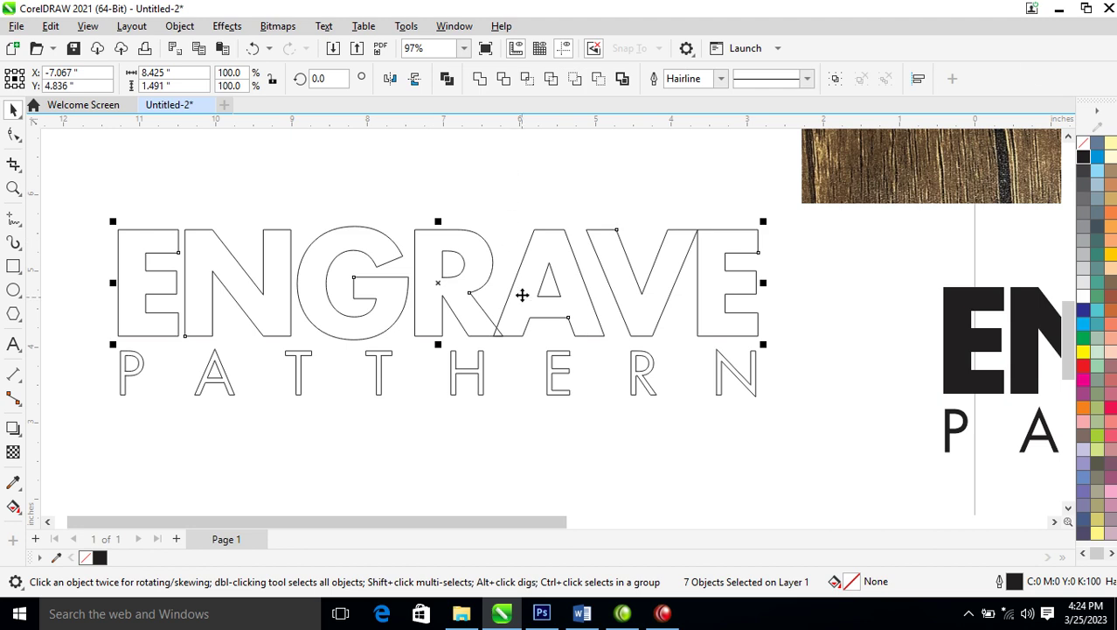
pyautogui.click(480, 80)
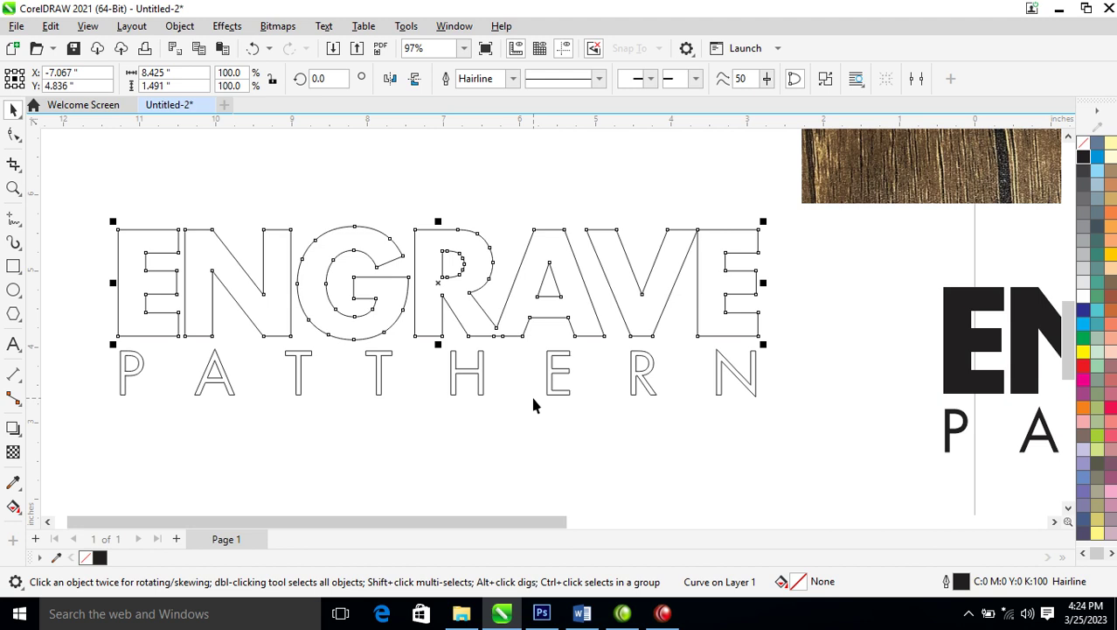
# Convert PATTHERN to curves and combine it with ENGRAVE into one curve.
pyautogui.click(550, 381)
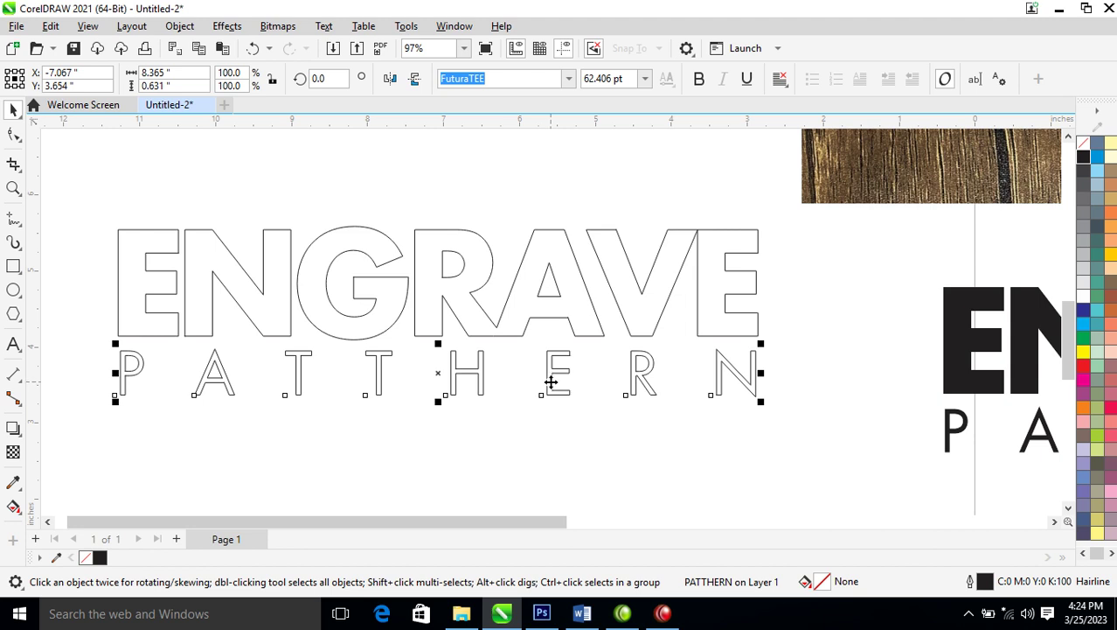
pyautogui.hotkey('ctrl', 'q')
pyautogui.moveTo(95, 172); pyautogui.dragTo(793, 417)
pyautogui.hotkey('ctrl', 'l')
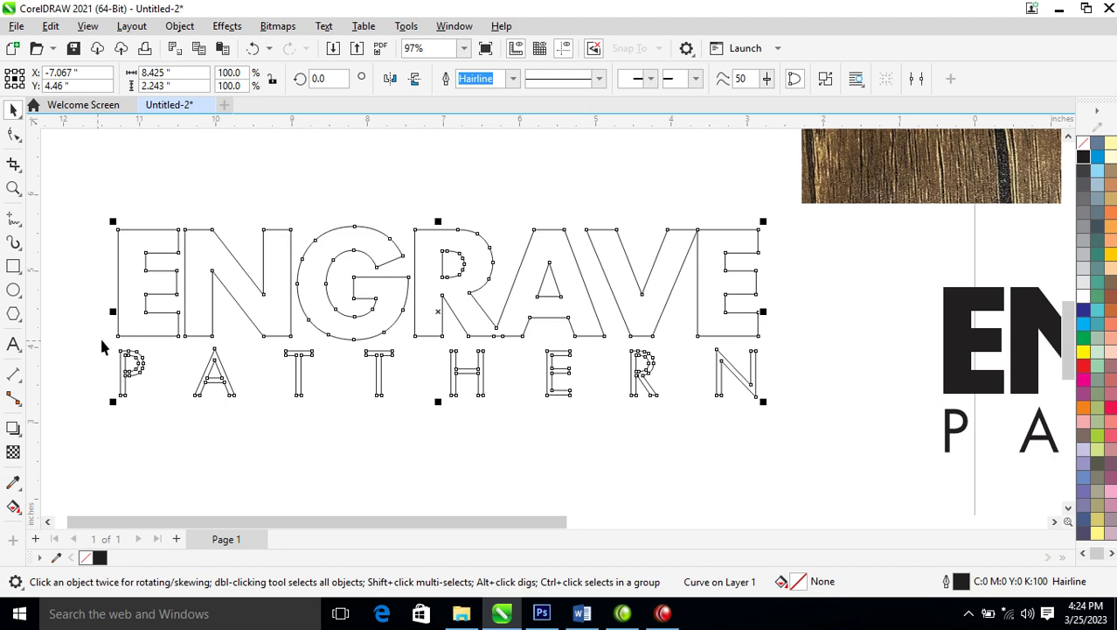
# Add an inner shadow inside the ENGRAVE PATTHERN letter curves.
pyautogui.click(14, 428)
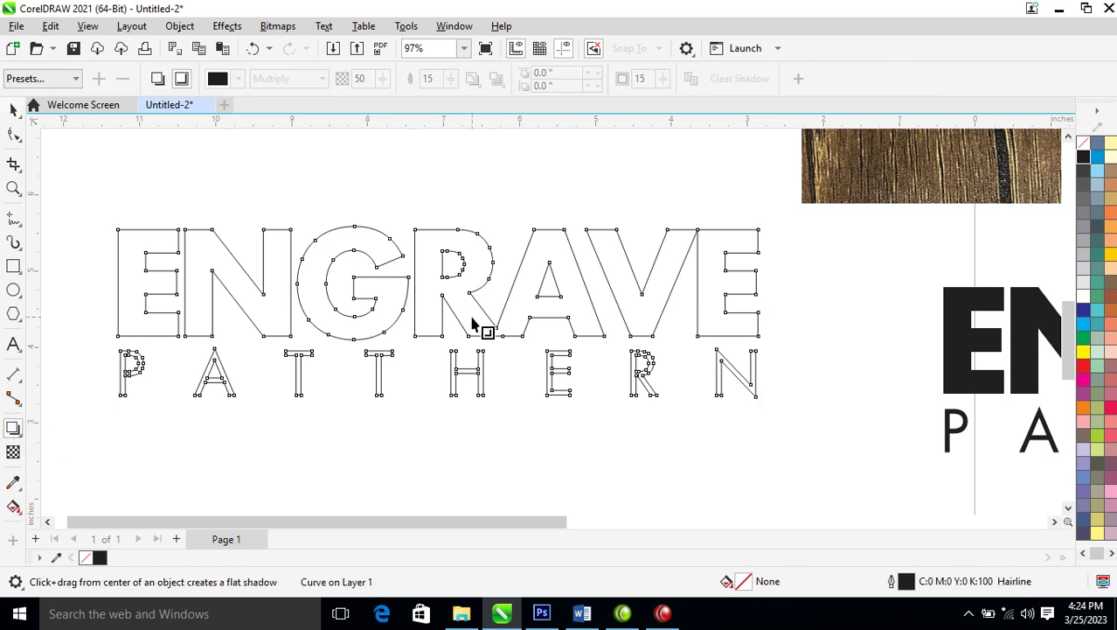
pyautogui.moveTo(443, 294); pyautogui.dragTo(518, 398)
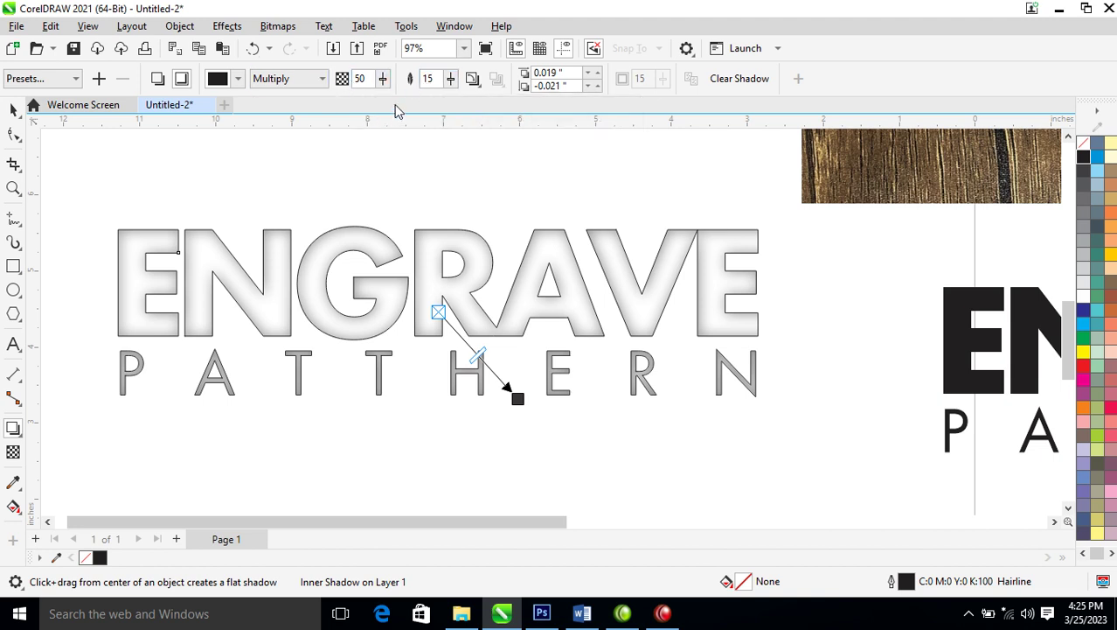
pyautogui.click(158, 79)
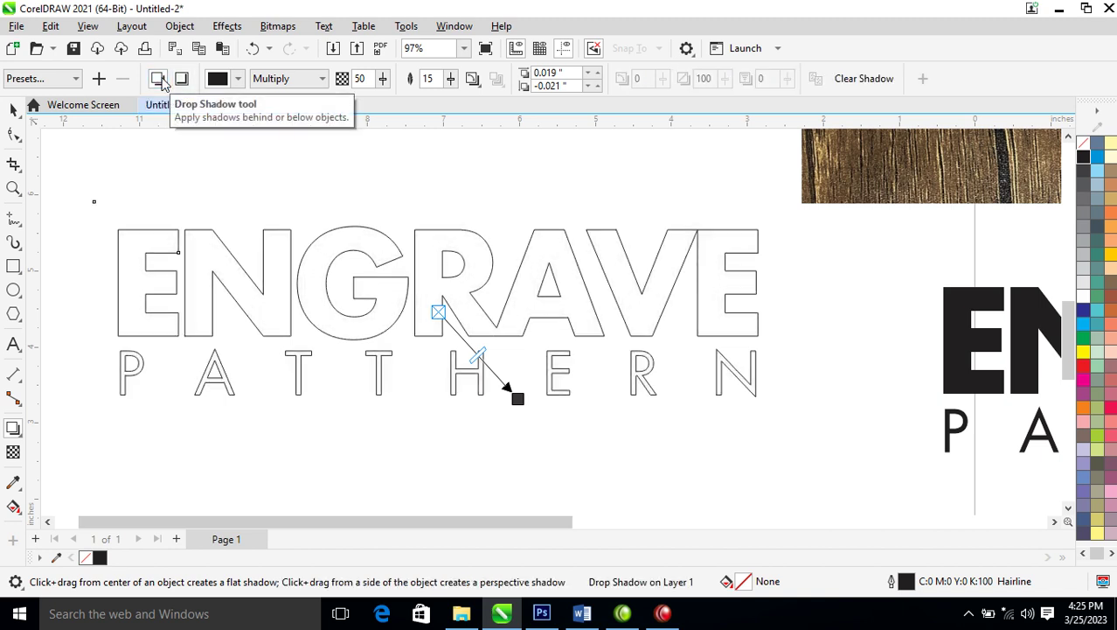
pyautogui.click(183, 79)
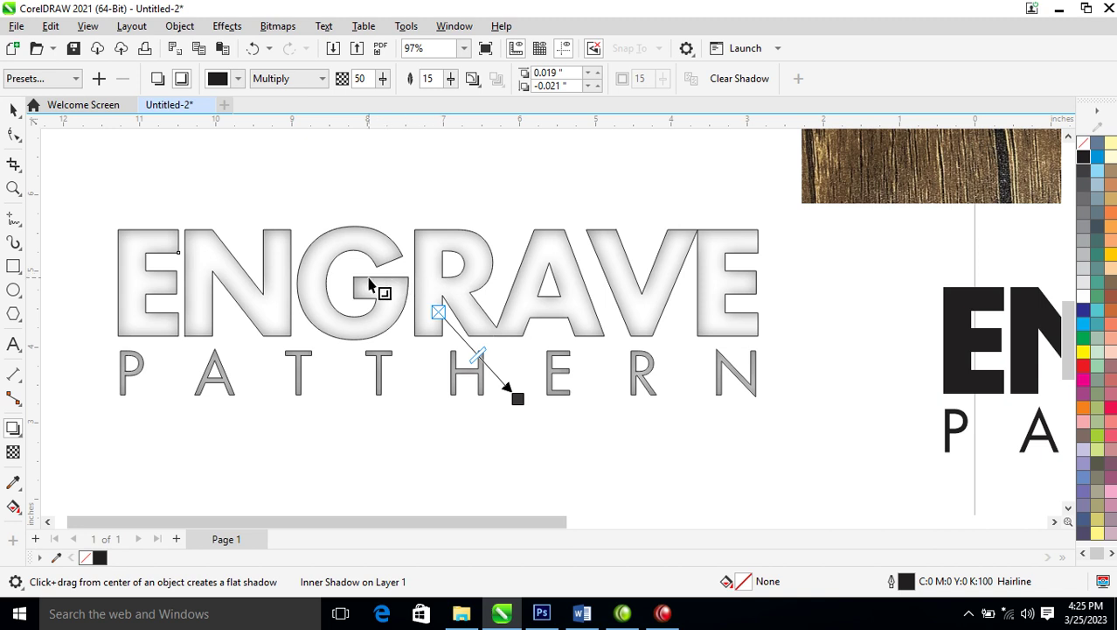
# Break the inner shadow apart into its own object and deselect.
pyautogui.click(179, 25)
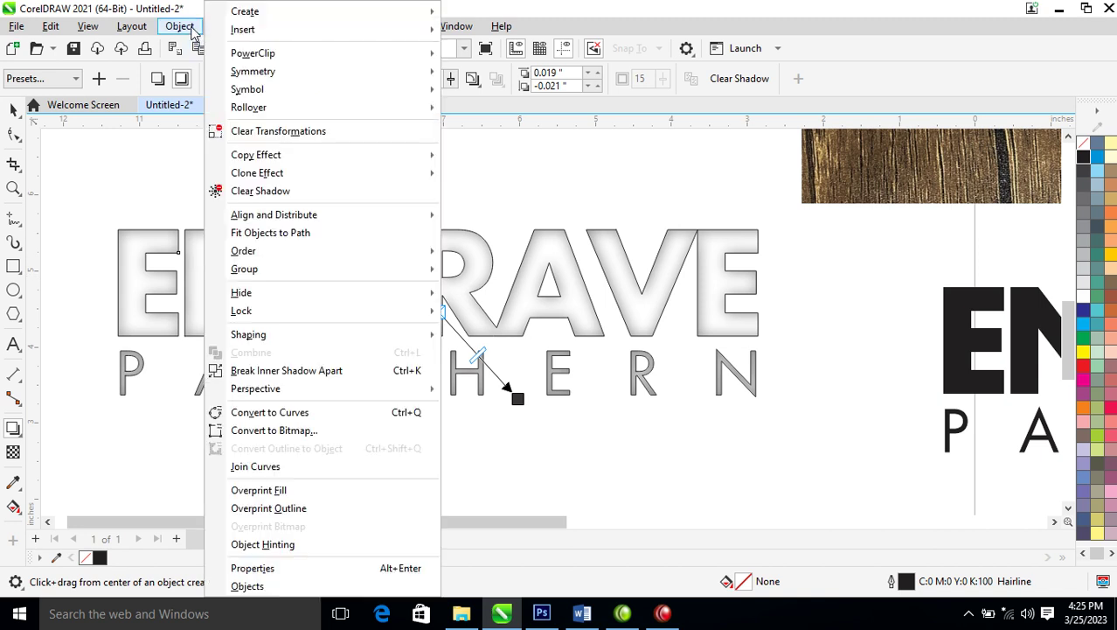
pyautogui.click(322, 372)
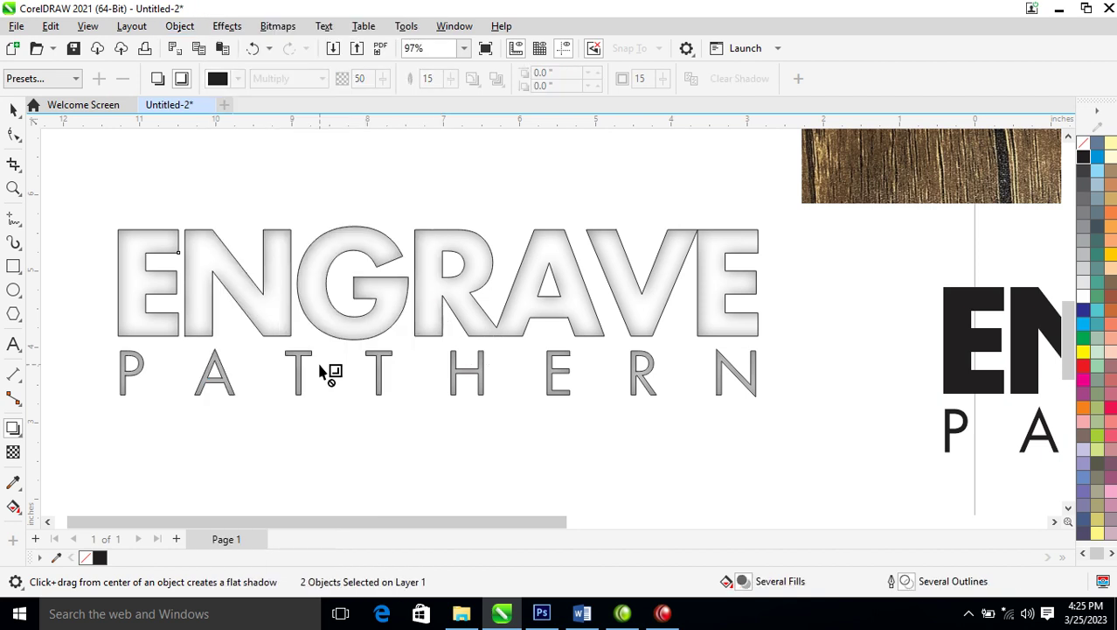
pyautogui.click(449, 436)
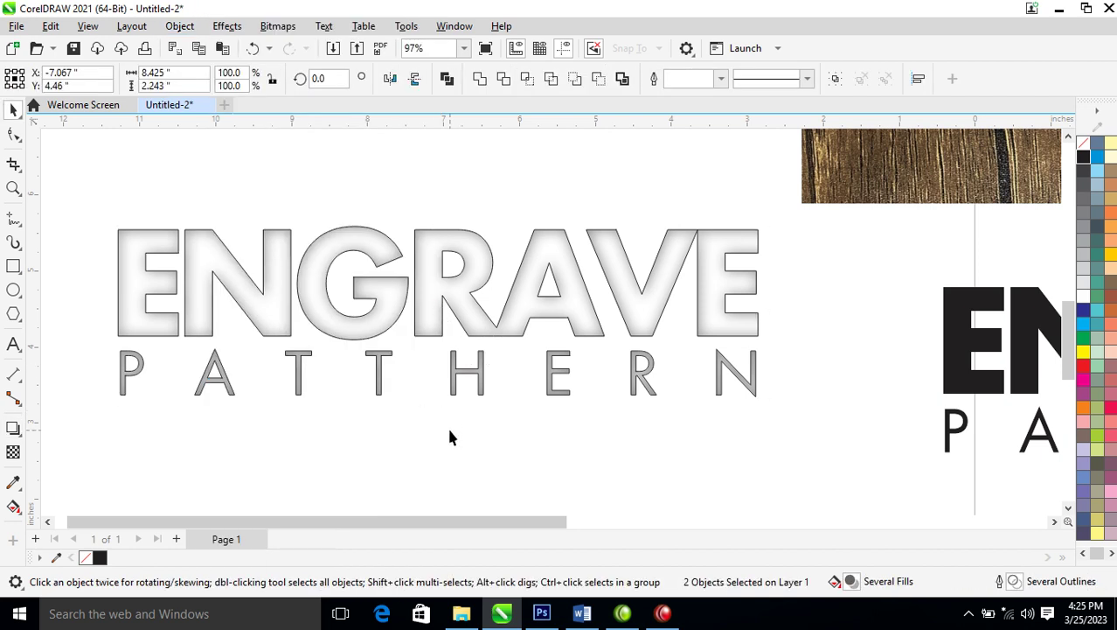
# Delete the old separated shadow and cast a deeper inner shadow inside the letters.
pyautogui.click(475, 285)
pyautogui.moveTo(474, 285); pyautogui.dragTo(468, 352)
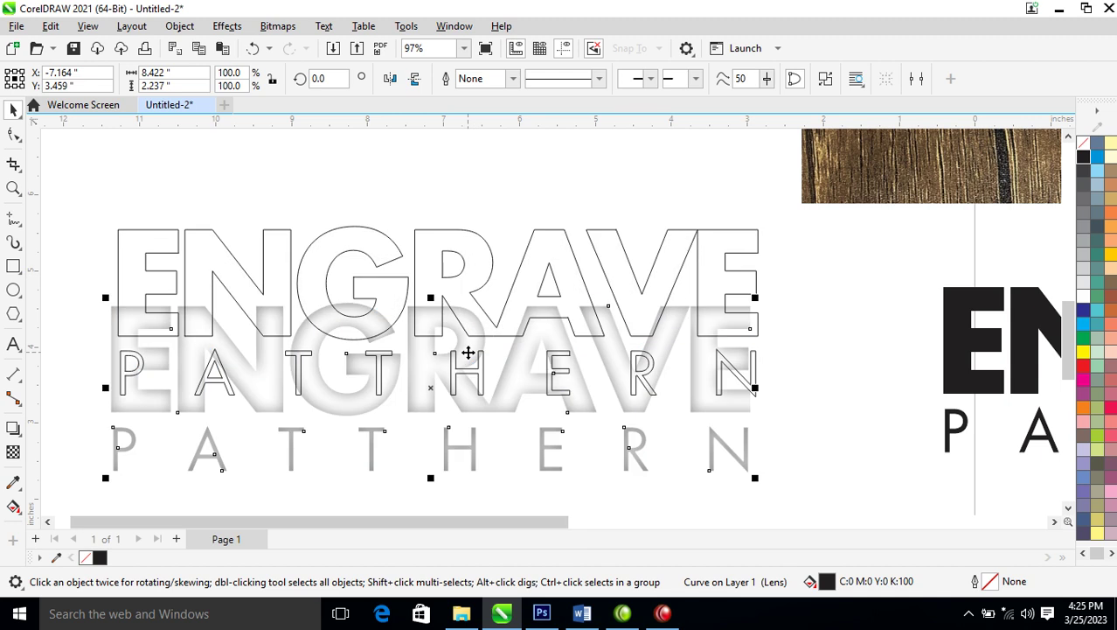
pyautogui.press('Delete')
pyautogui.click(473, 308)
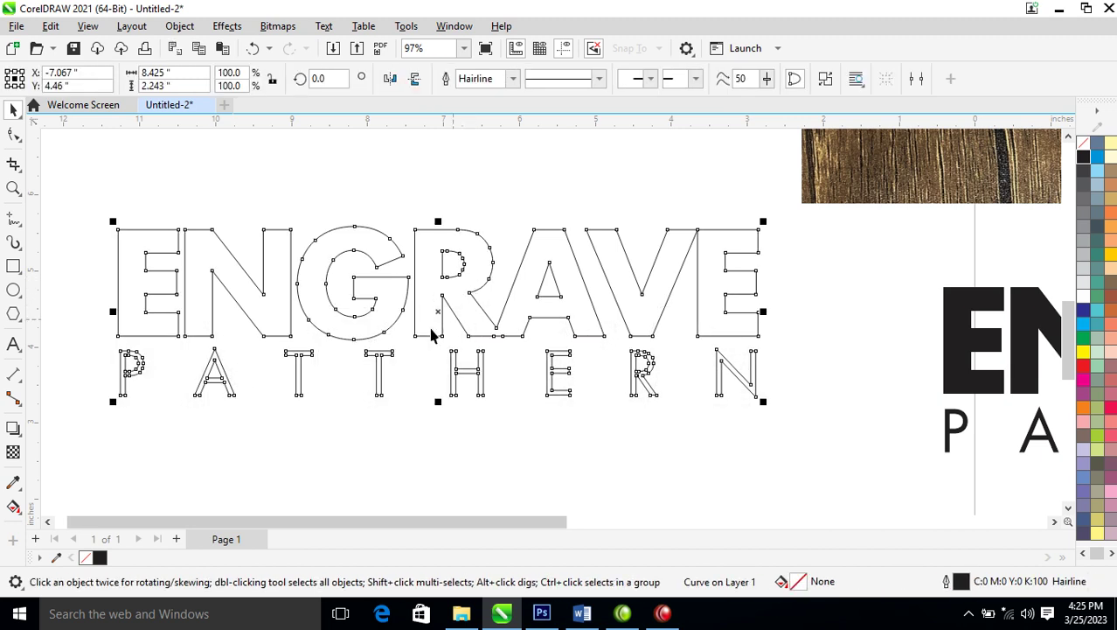
pyautogui.click(26, 428)
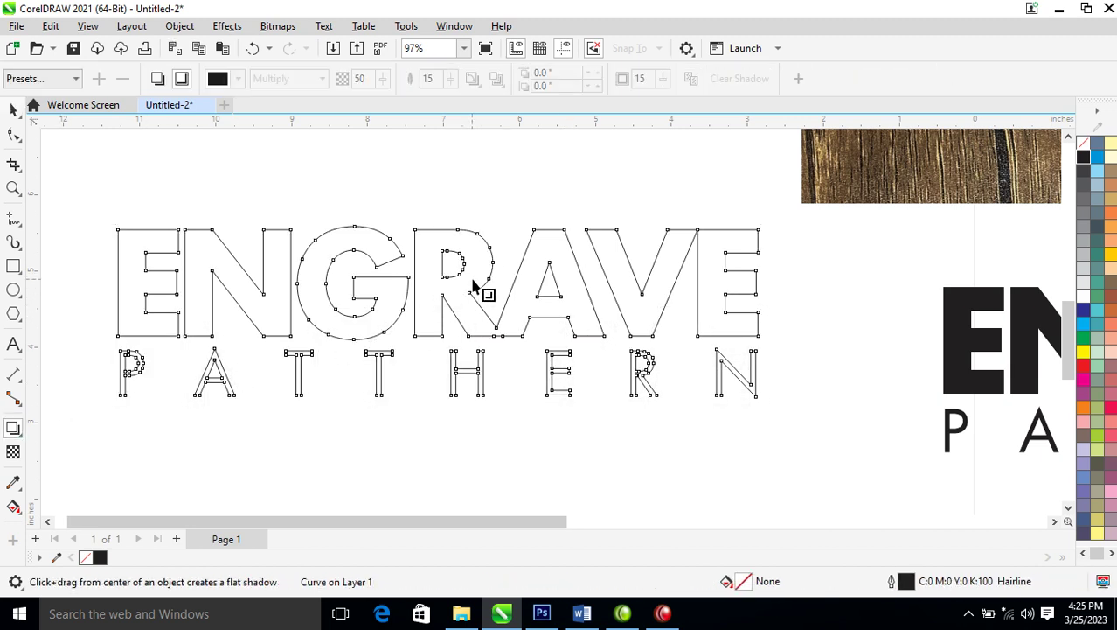
pyautogui.moveTo(438, 312); pyautogui.dragTo(582, 402)
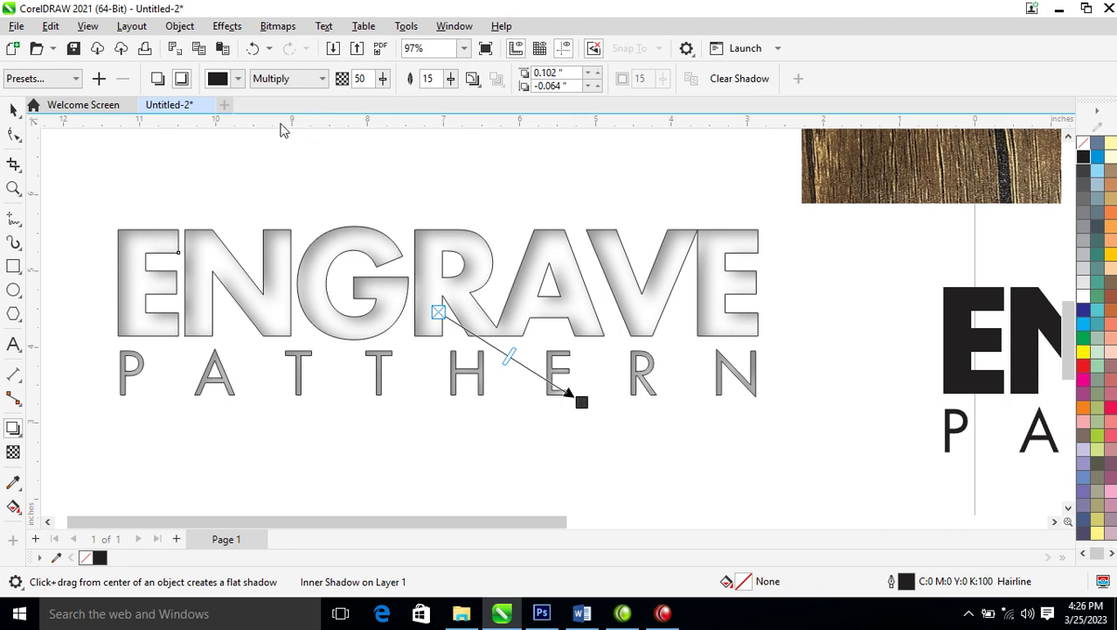
# Break the new inner shadow apart and select it as a separate object.
pyautogui.click(185, 29)
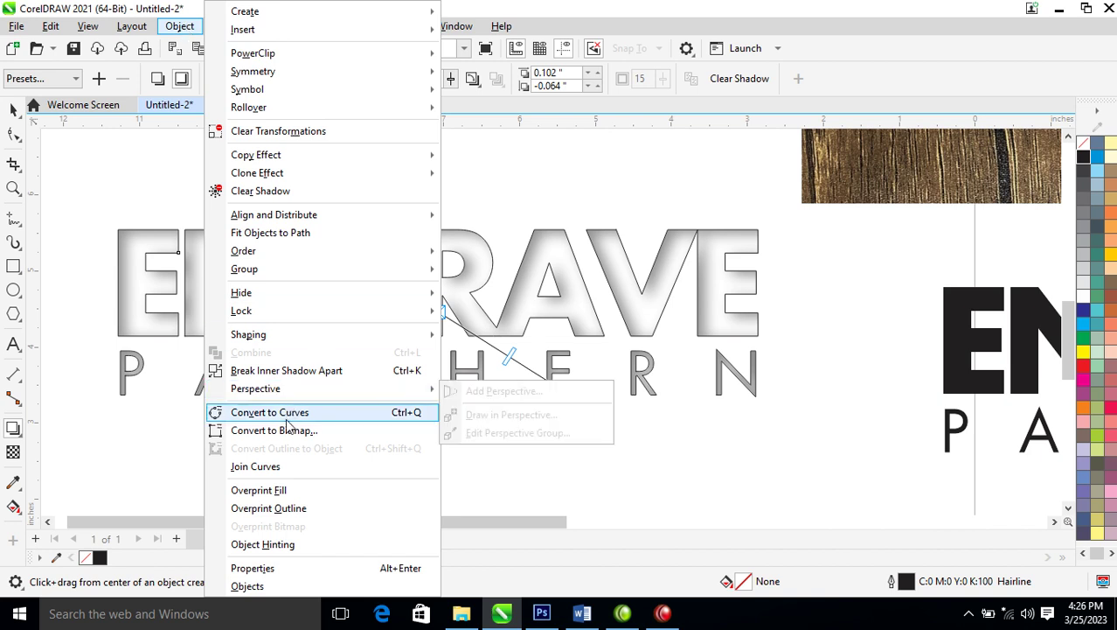
pyautogui.click(312, 370)
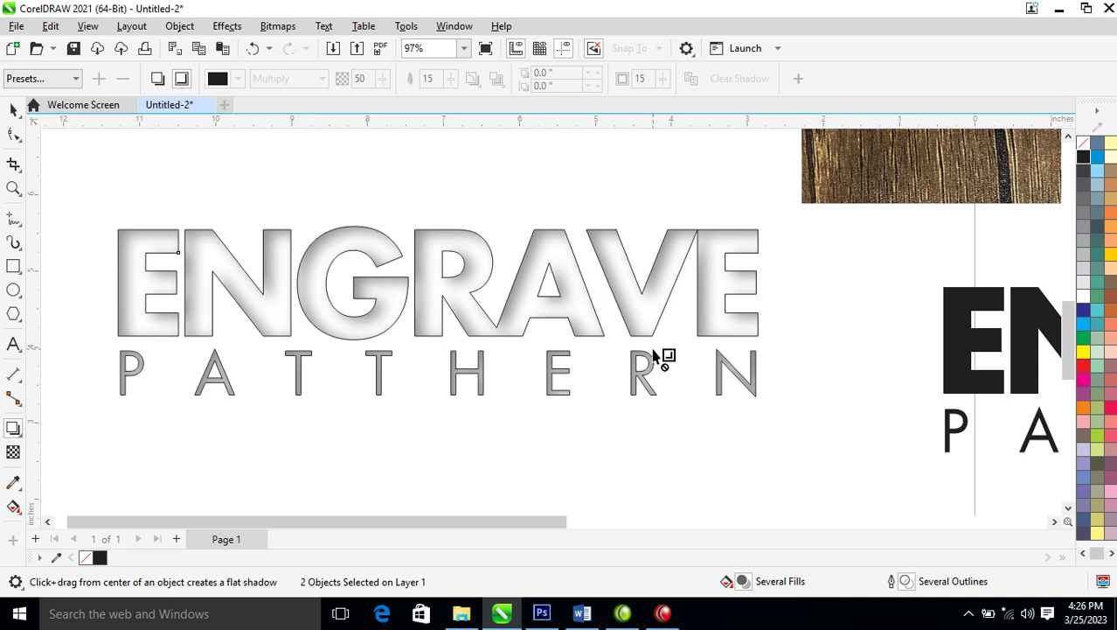
pyautogui.press('space')
pyautogui.click(560, 188)
pyautogui.click(630, 281)
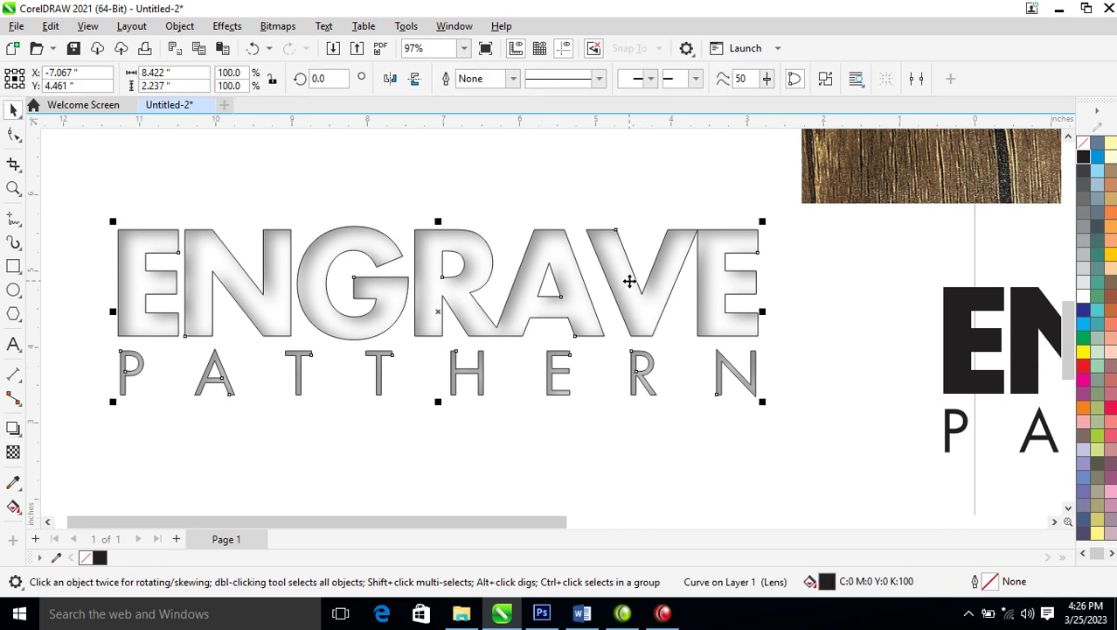
# Fill the shadow object with rich black #282829 (C75 M68 Y65 K90).
pyautogui.doubleClick(826, 583)
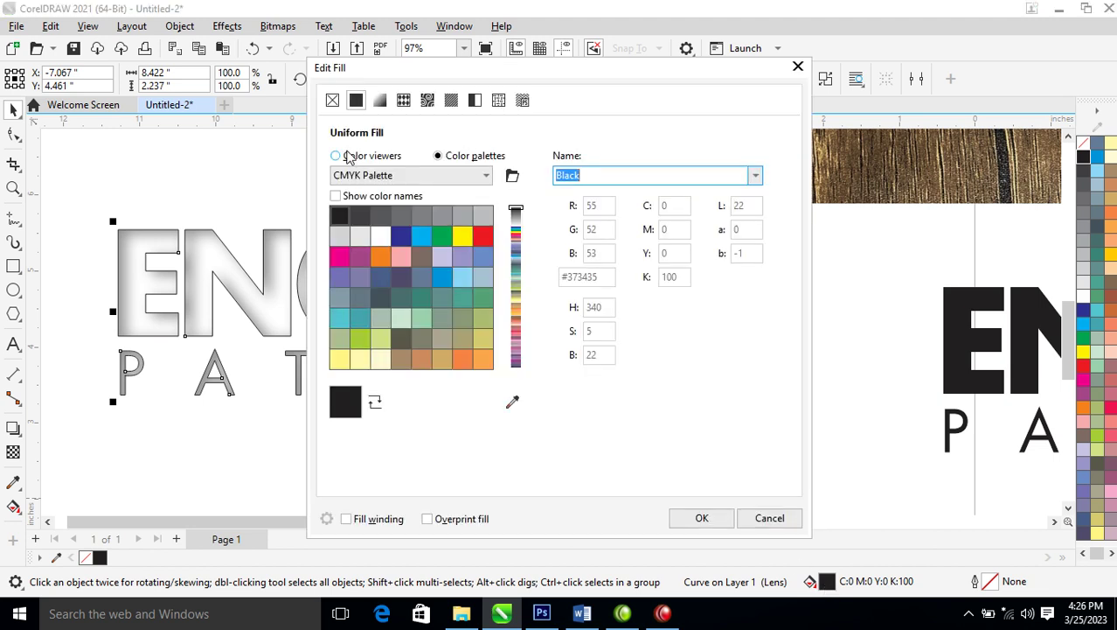
pyautogui.click(337, 156)
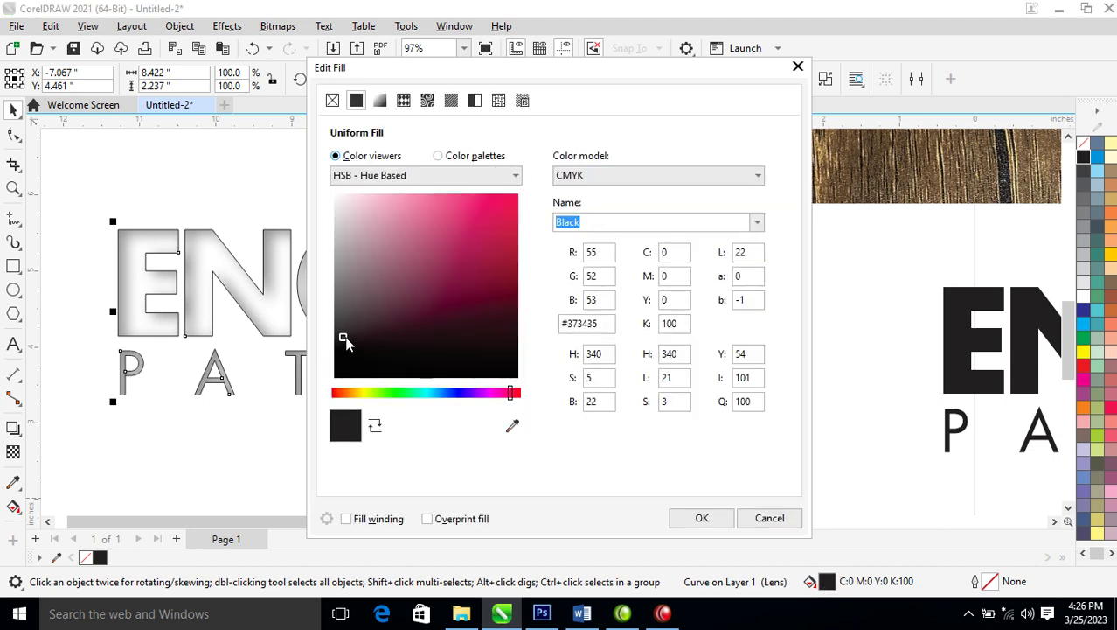
pyautogui.moveTo(346, 342); pyautogui.dragTo(516, 384)
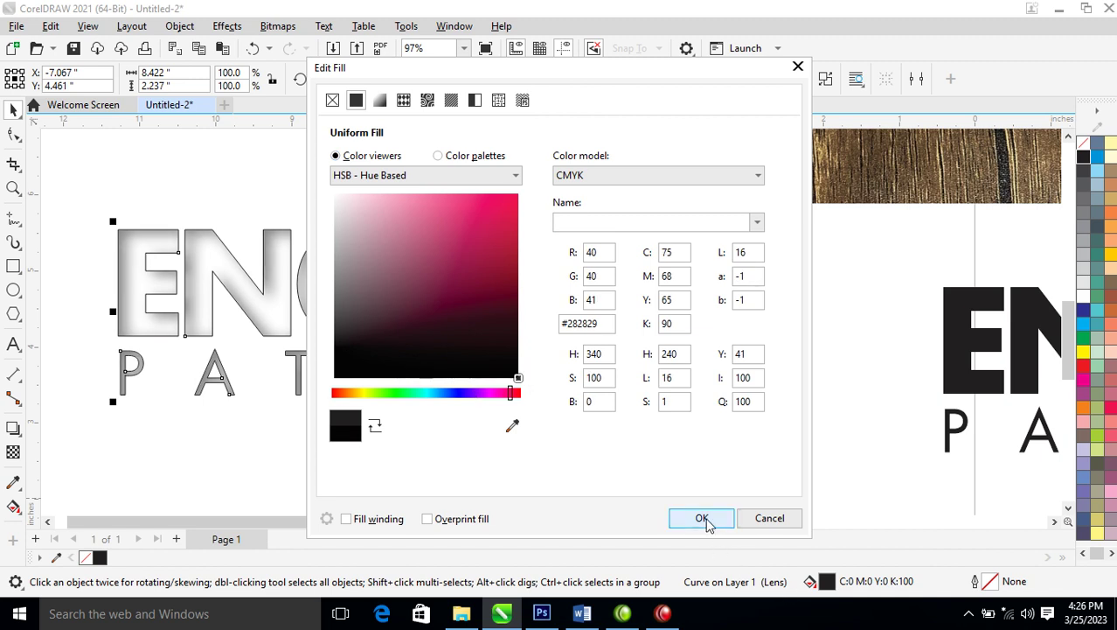
pyautogui.click(702, 517)
pyautogui.click(421, 180)
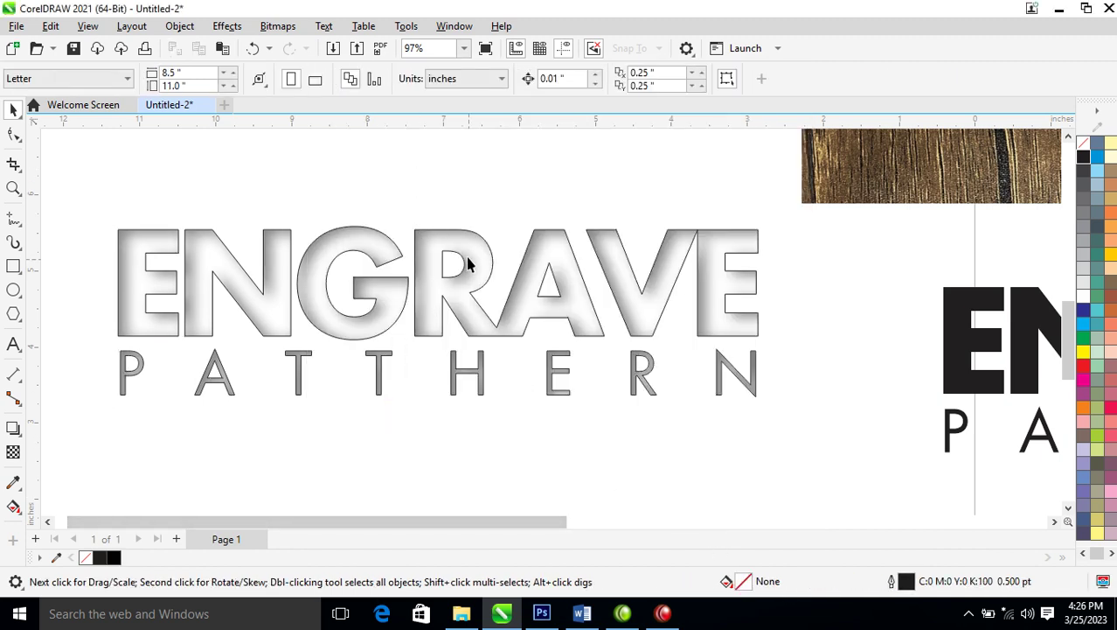
pyautogui.click(486, 279)
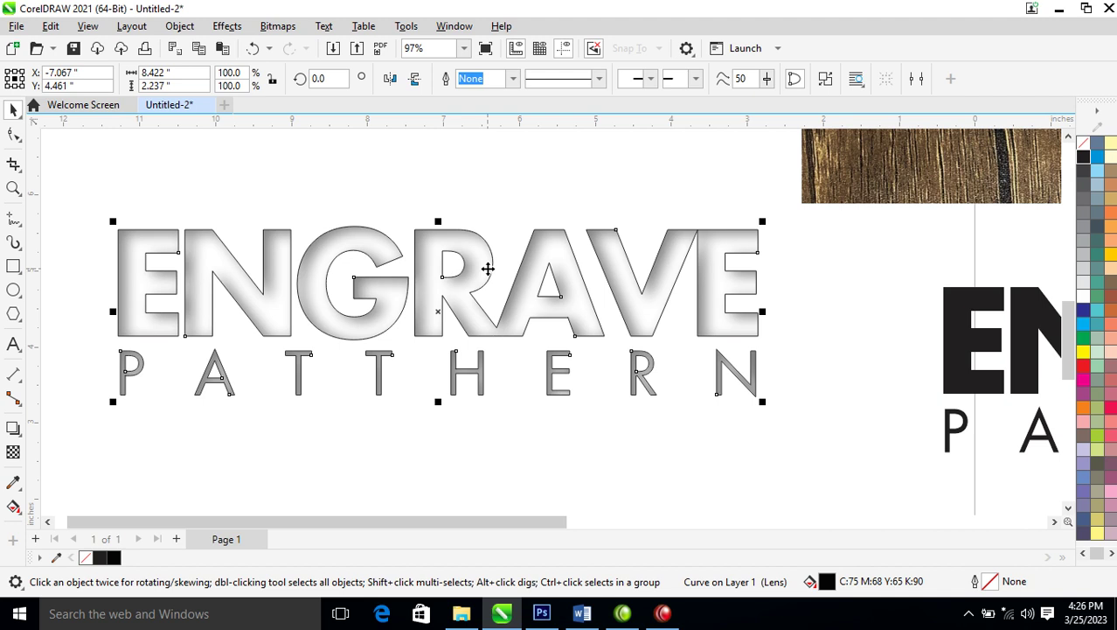
pyautogui.moveTo(494, 268); pyautogui.dragTo(496, 209)
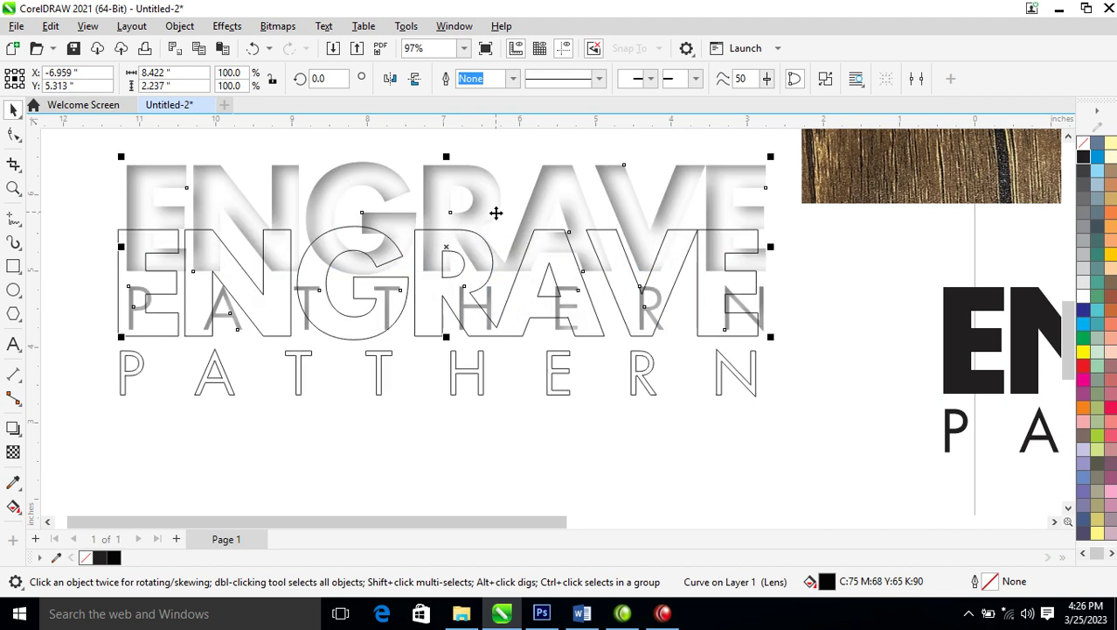
pyautogui.press('Escape')
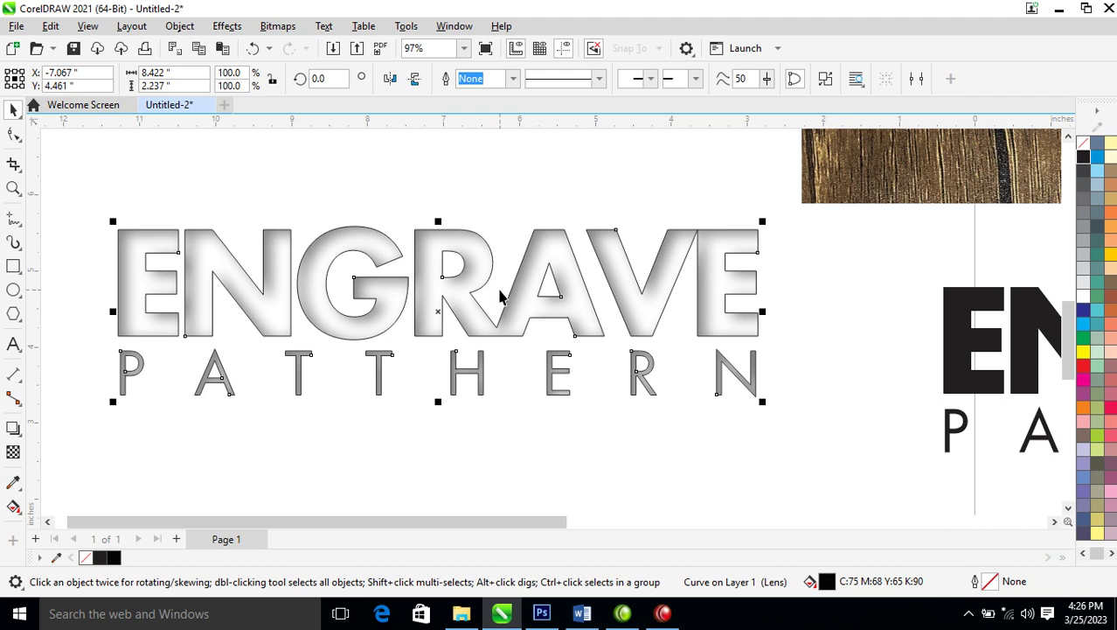
pyautogui.click(535, 182)
pyautogui.click(568, 257)
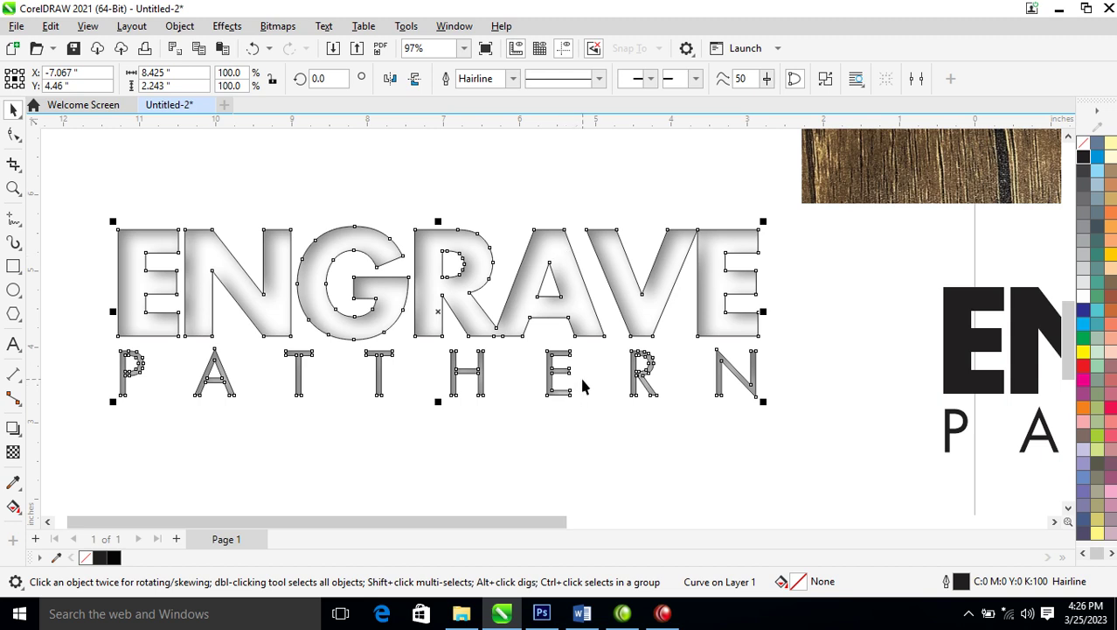
# Set the ENGRAVE PATTHERN outline width to 1 pt after first trying 2 pt.
pyautogui.press('F12')
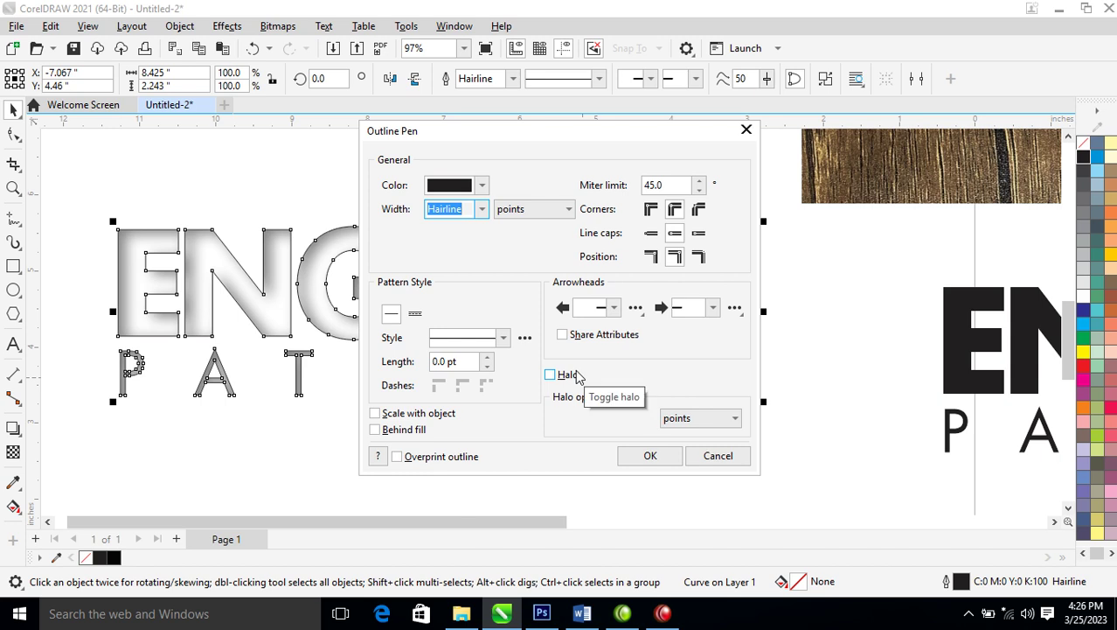
pyautogui.write('2')
pyautogui.press('Return')
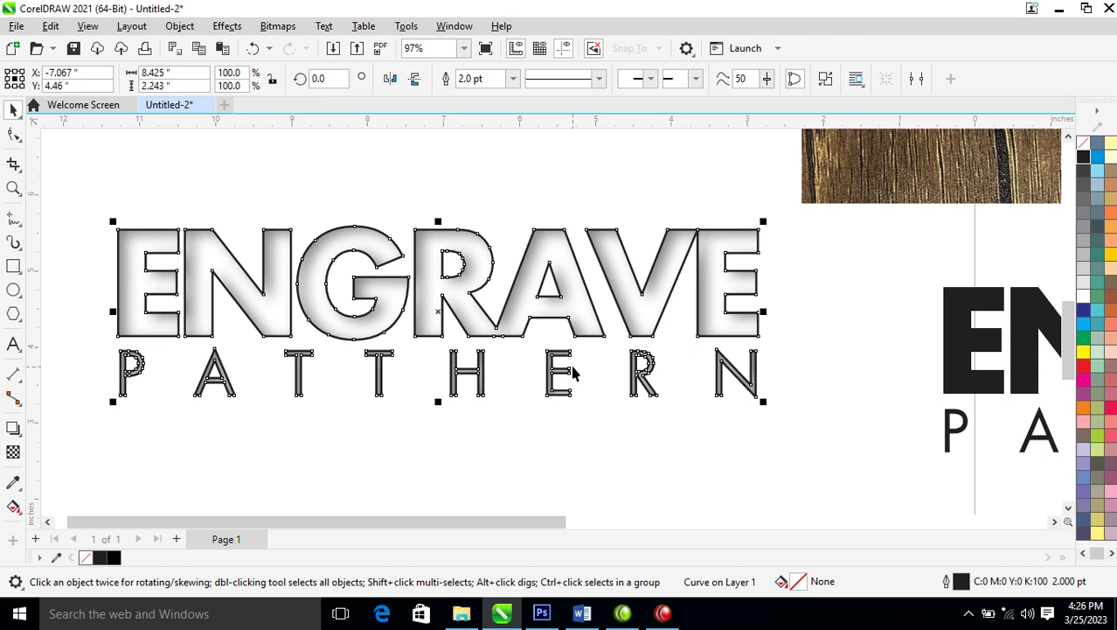
pyautogui.press('F12')
pyautogui.write('1')
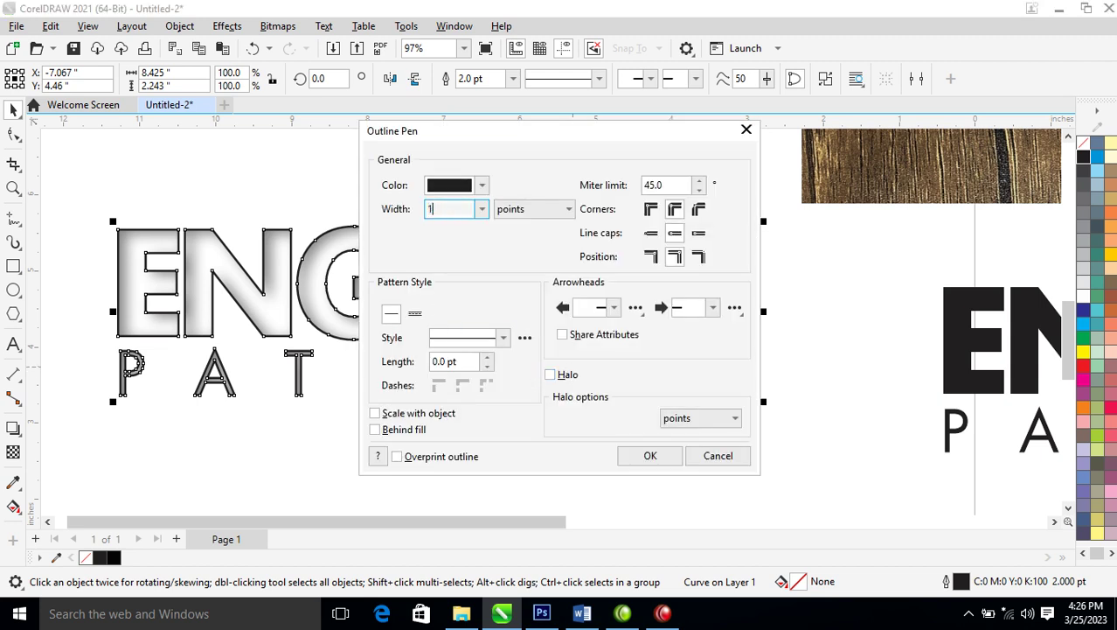
pyautogui.press('Return')
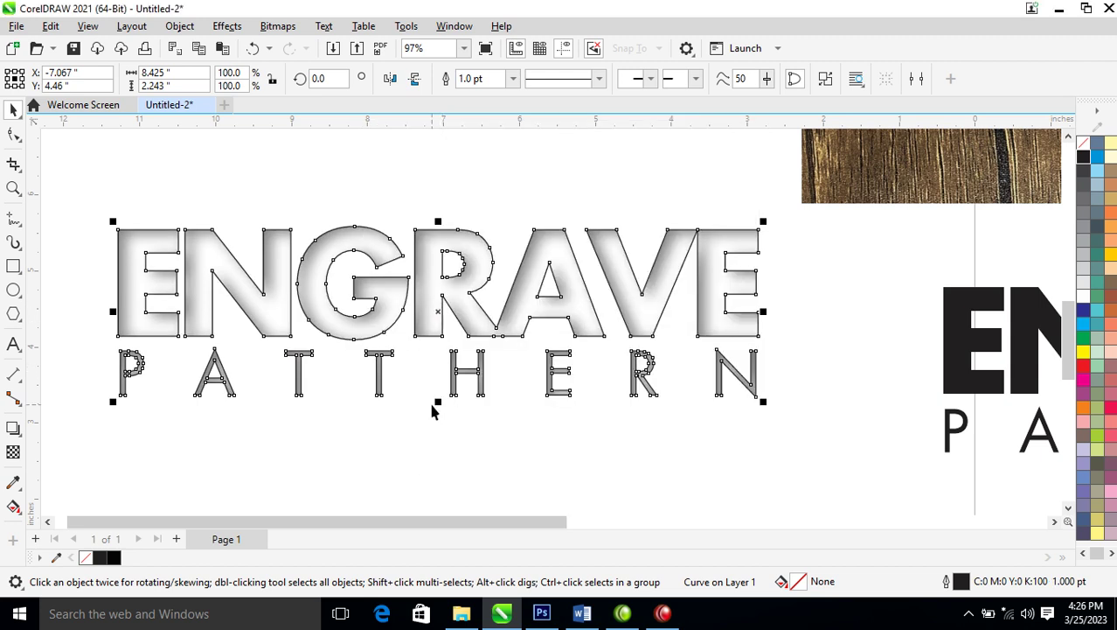
pyautogui.scroll(-3, 423, 398)
# Move the shadow and outline text onto the wood board and zoom in on it.
pyautogui.moveTo(211, 248); pyautogui.dragTo(553, 371)
pyautogui.moveTo(515, 339); pyautogui.dragTo(868, 232)
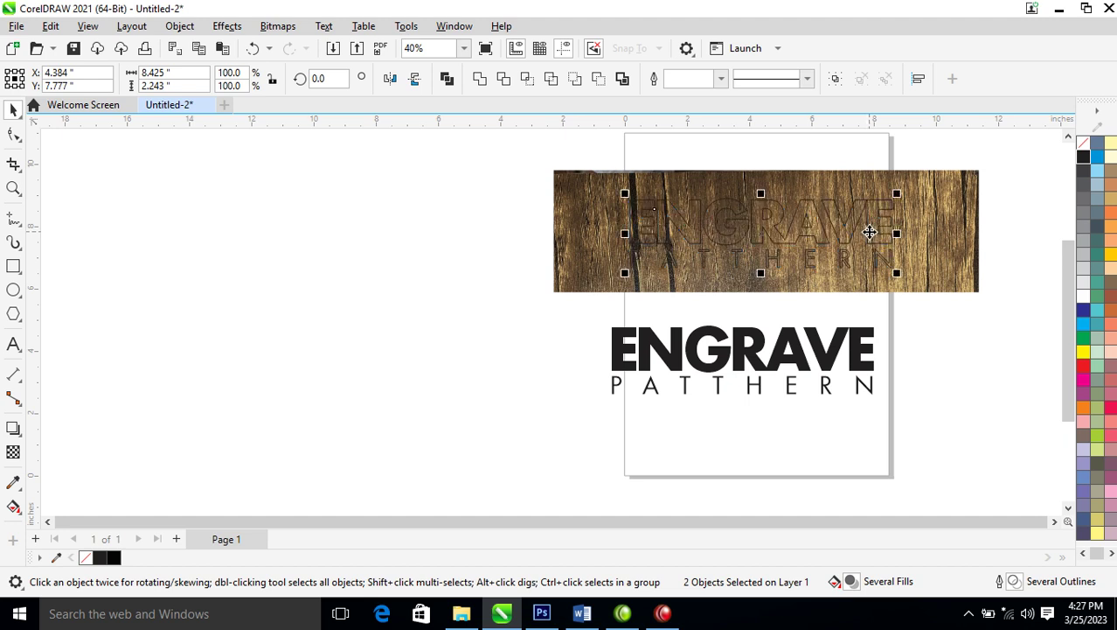
pyautogui.press('z')
pyautogui.moveTo(535, 168); pyautogui.dragTo(967, 313)
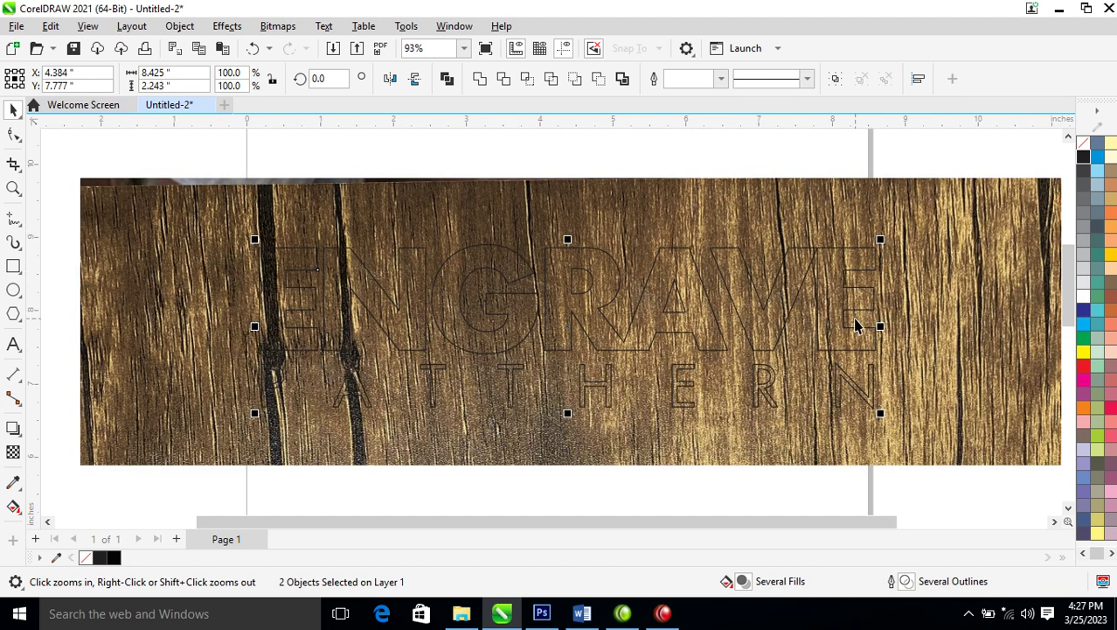
# Park the outline text copy at the board's left edge, then select wood and engraved text.
pyautogui.press('space')
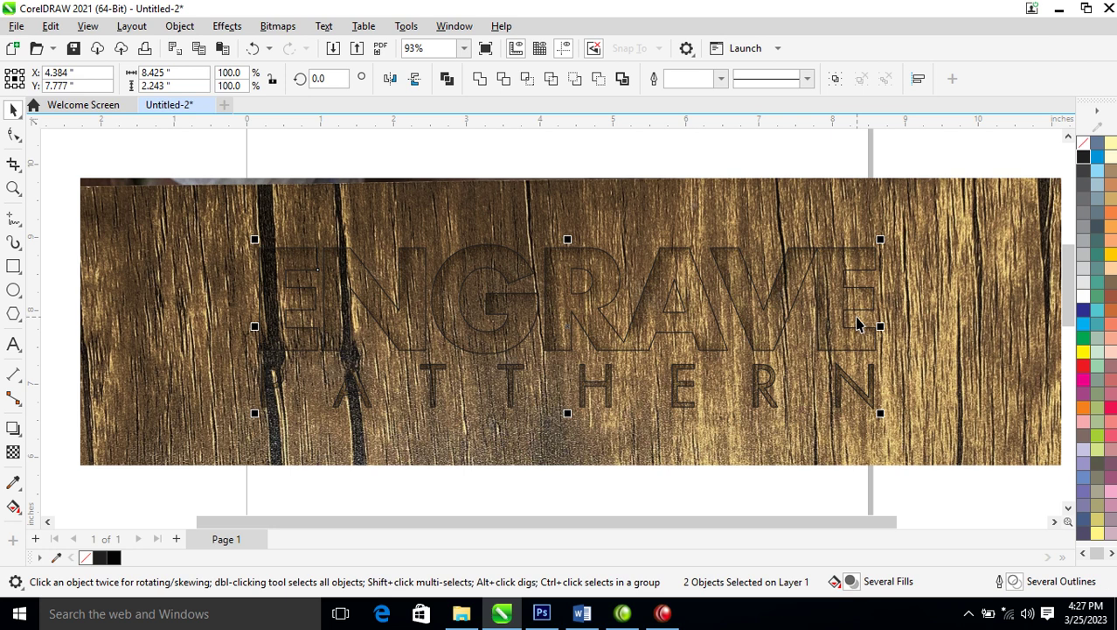
pyautogui.click(748, 171)
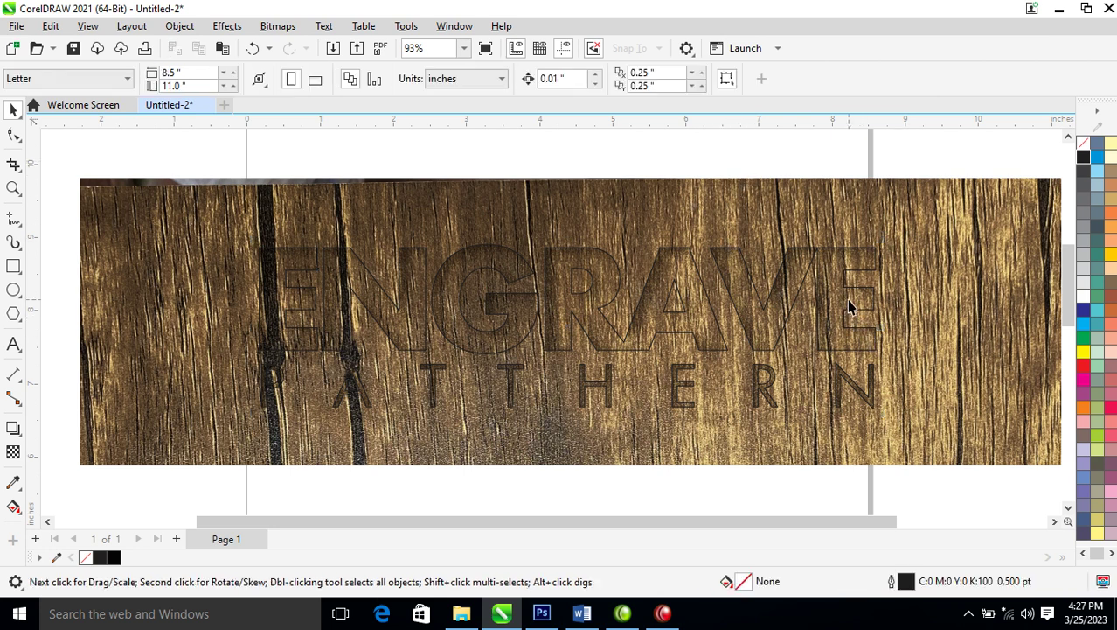
pyautogui.click(853, 299)
pyautogui.moveTo(857, 294); pyautogui.dragTo(152, 290)
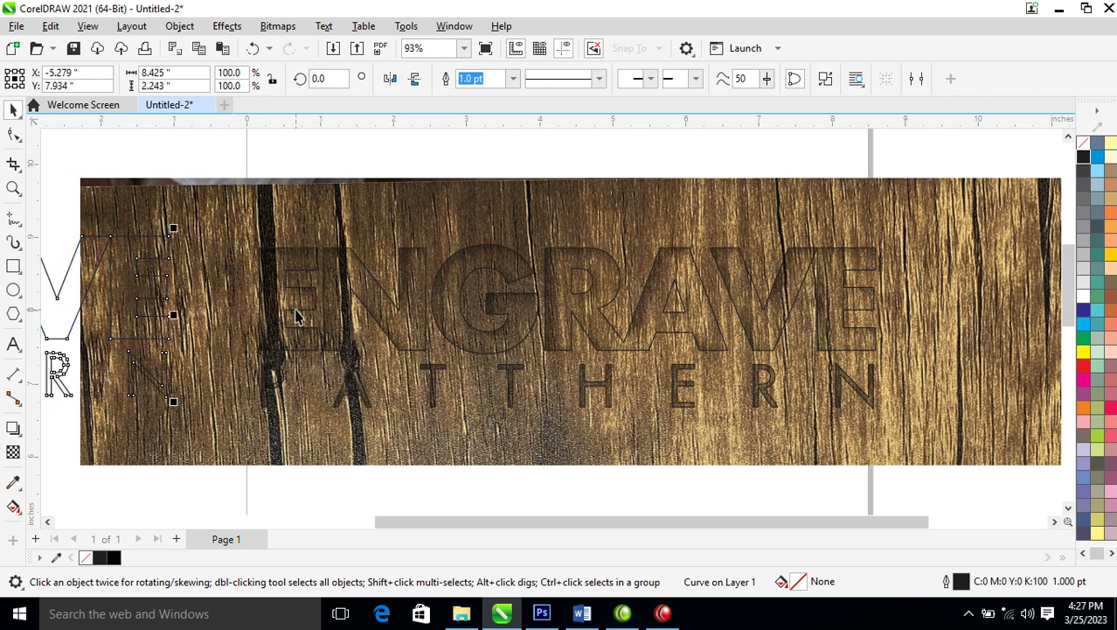
pyautogui.moveTo(200, 201); pyautogui.dragTo(970, 449)
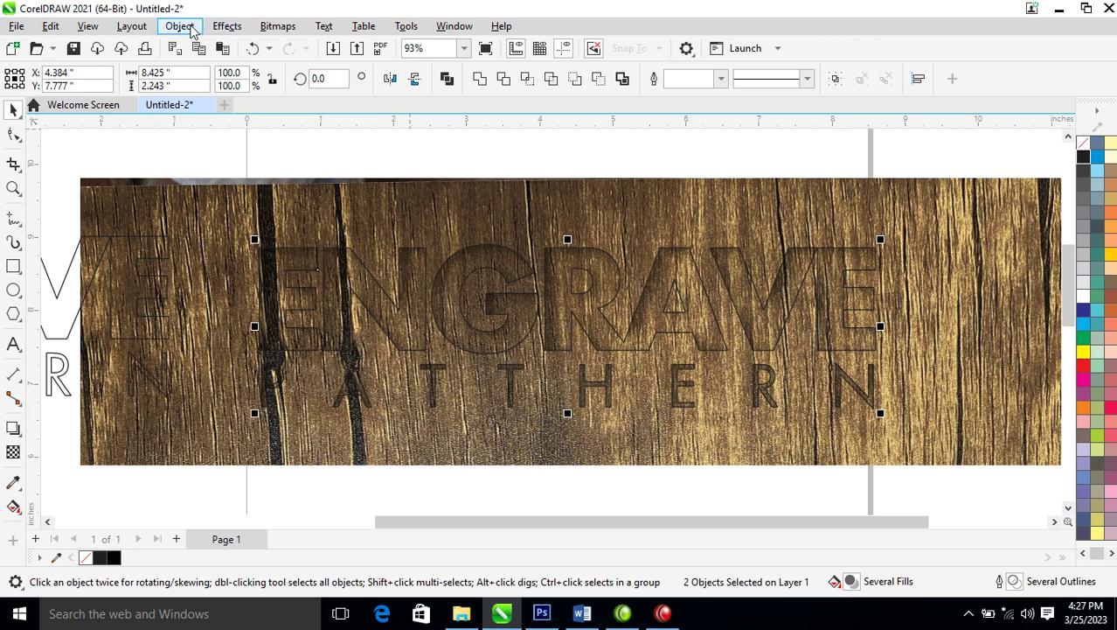
# Convert the wood and engraved text into a 300 dpi CMYK Color (32-bit) bitmap.
pyautogui.click(179, 26)
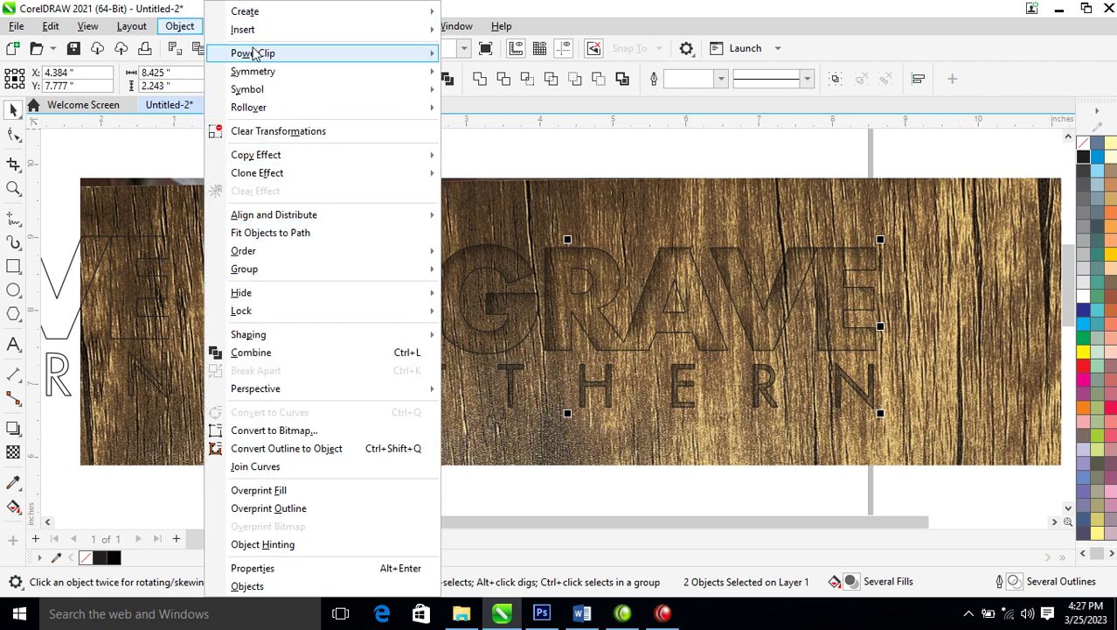
pyautogui.click(179, 26)
pyautogui.click(277, 26)
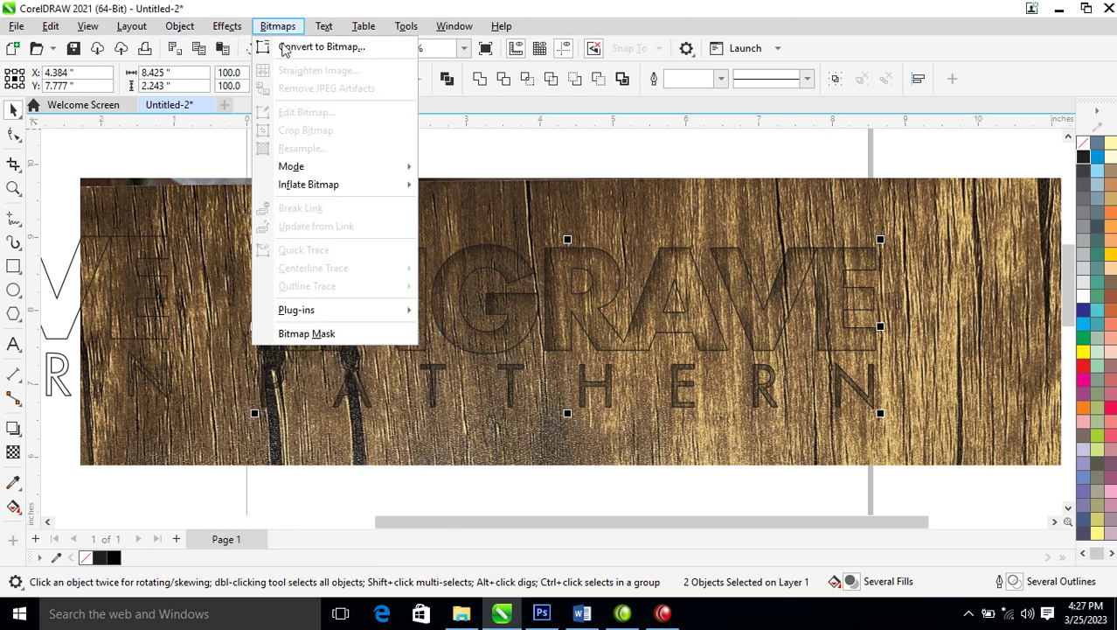
pyautogui.click(317, 49)
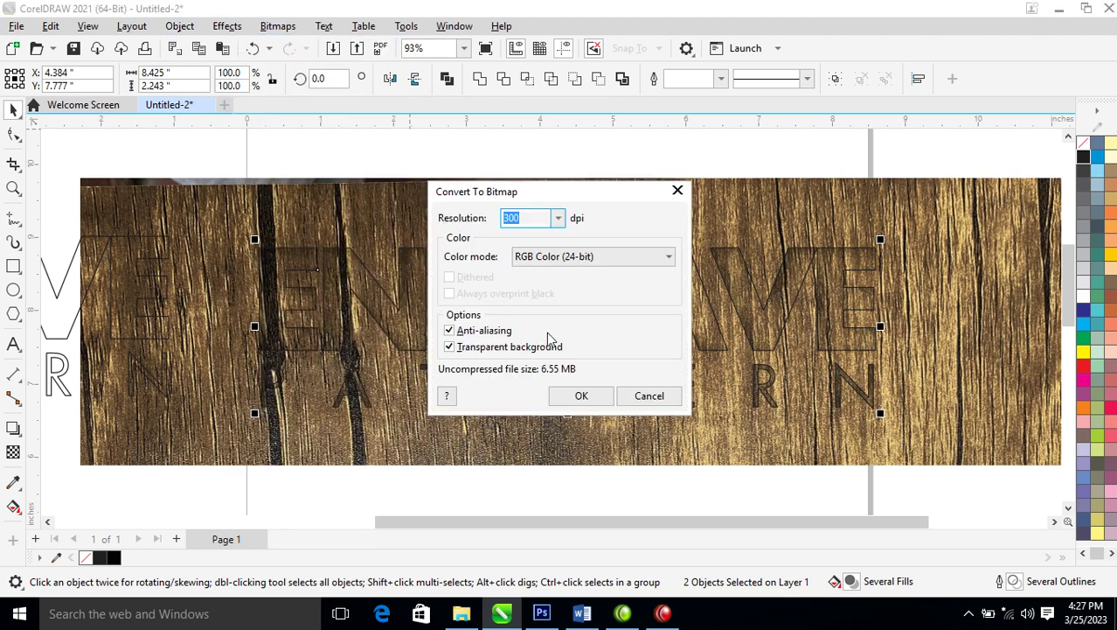
pyautogui.click(582, 402)
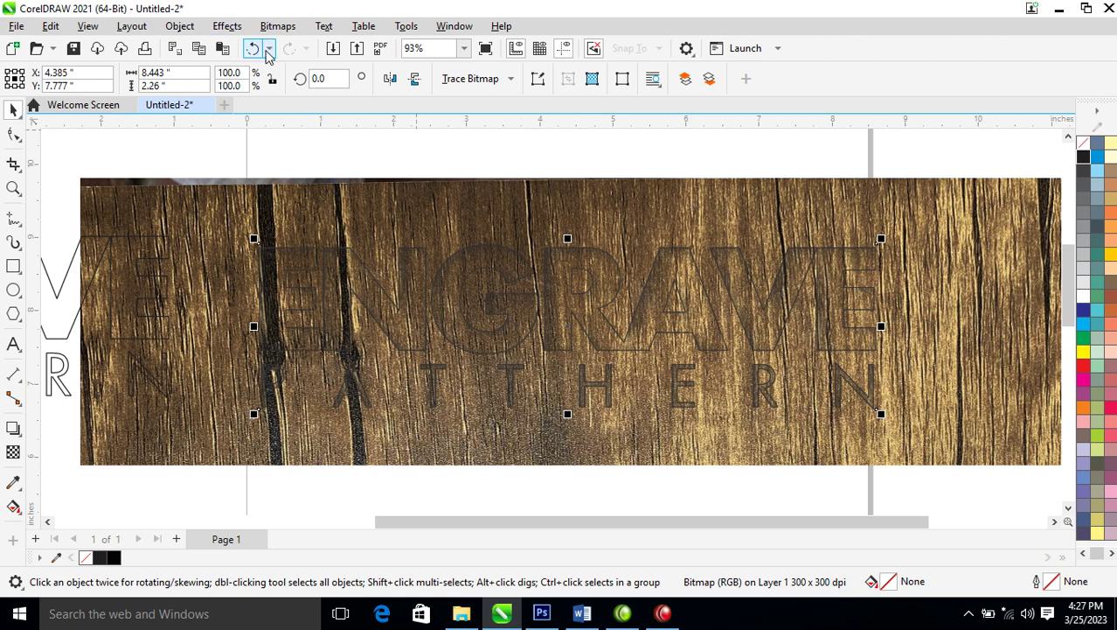
pyautogui.click(267, 51)
pyautogui.click(278, 25)
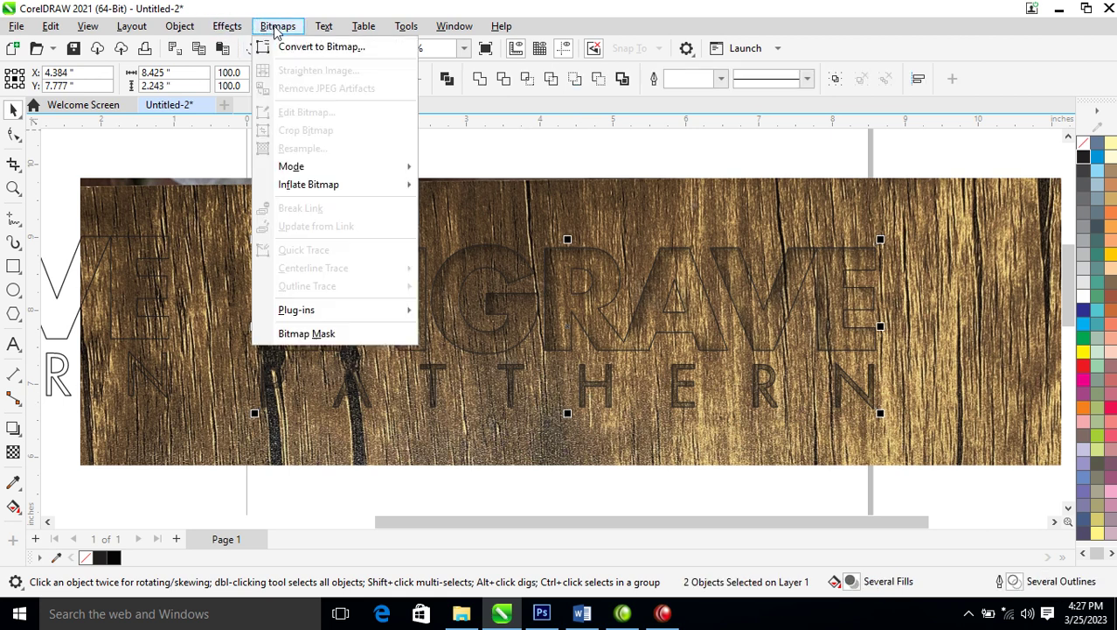
pyautogui.click(323, 47)
pyautogui.click(568, 257)
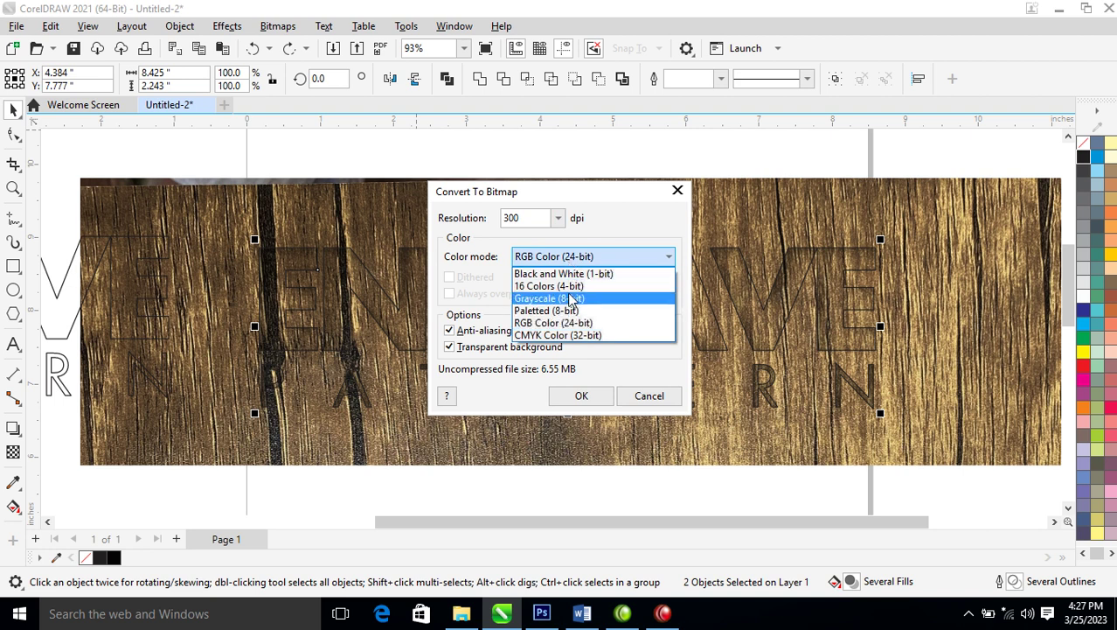
pyautogui.click(553, 336)
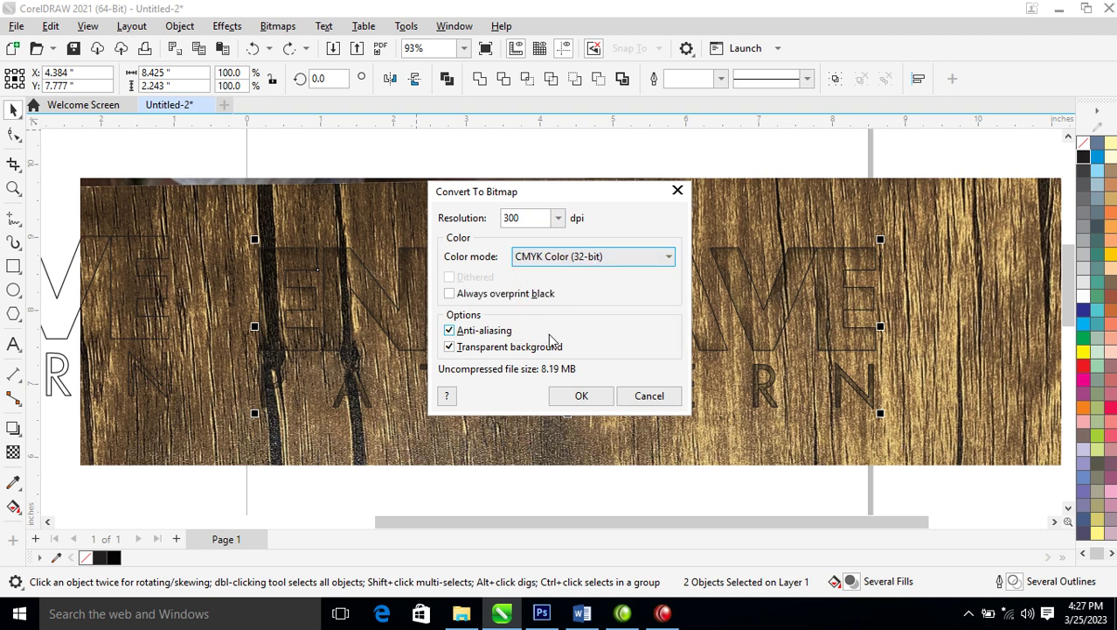
pyautogui.click(588, 398)
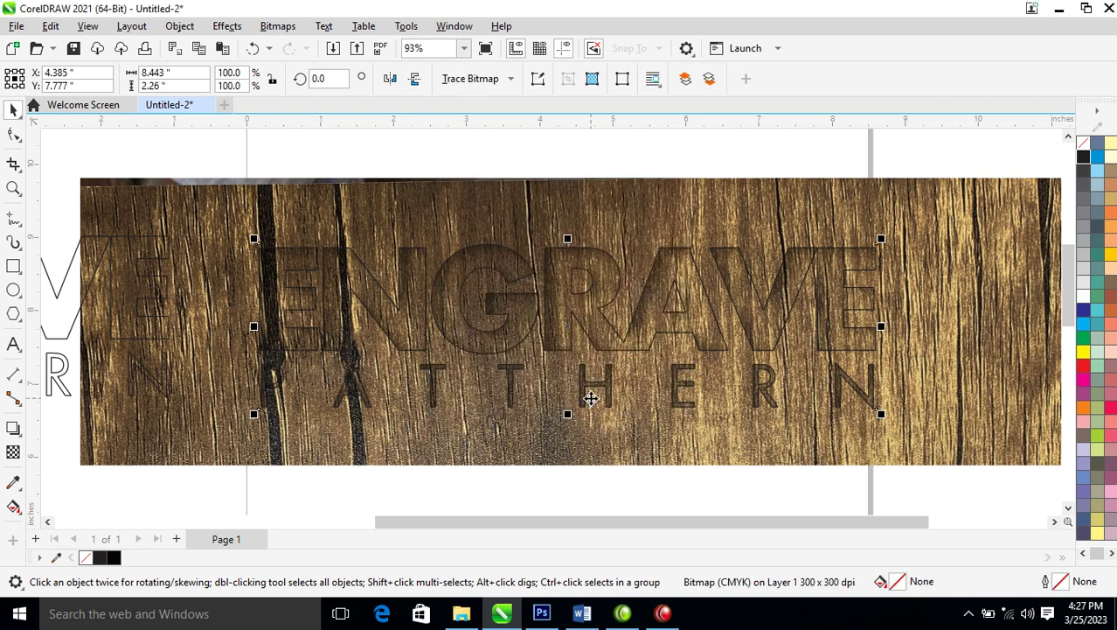
# Apply a transparency to the wood bitmap using the Multiply merge mode instead of Subtract.
pyautogui.click(13, 453)
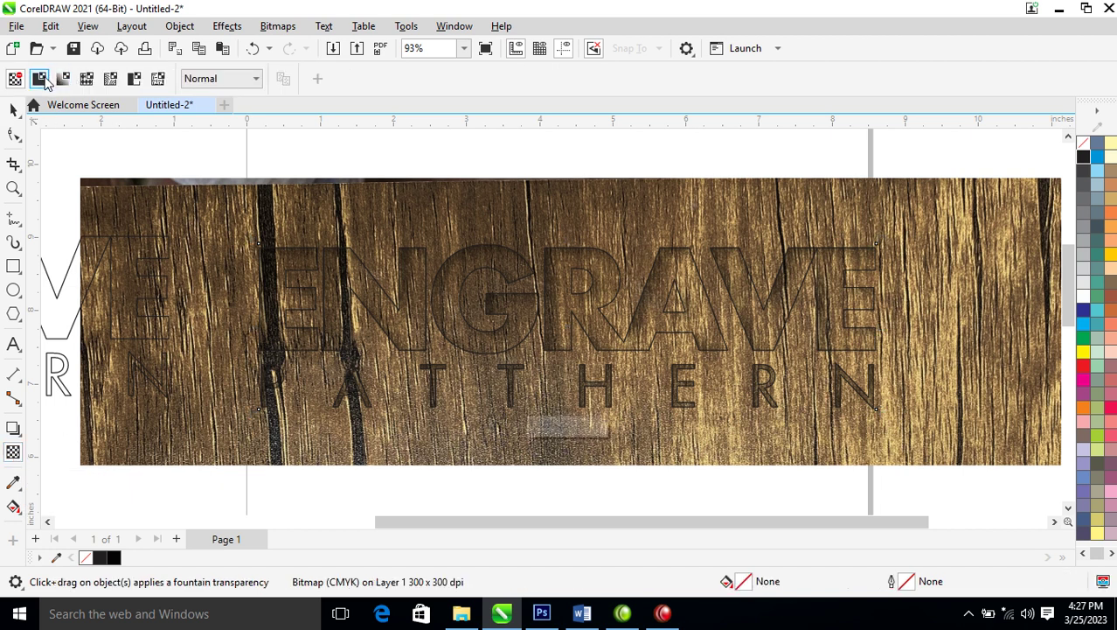
pyautogui.click(257, 80)
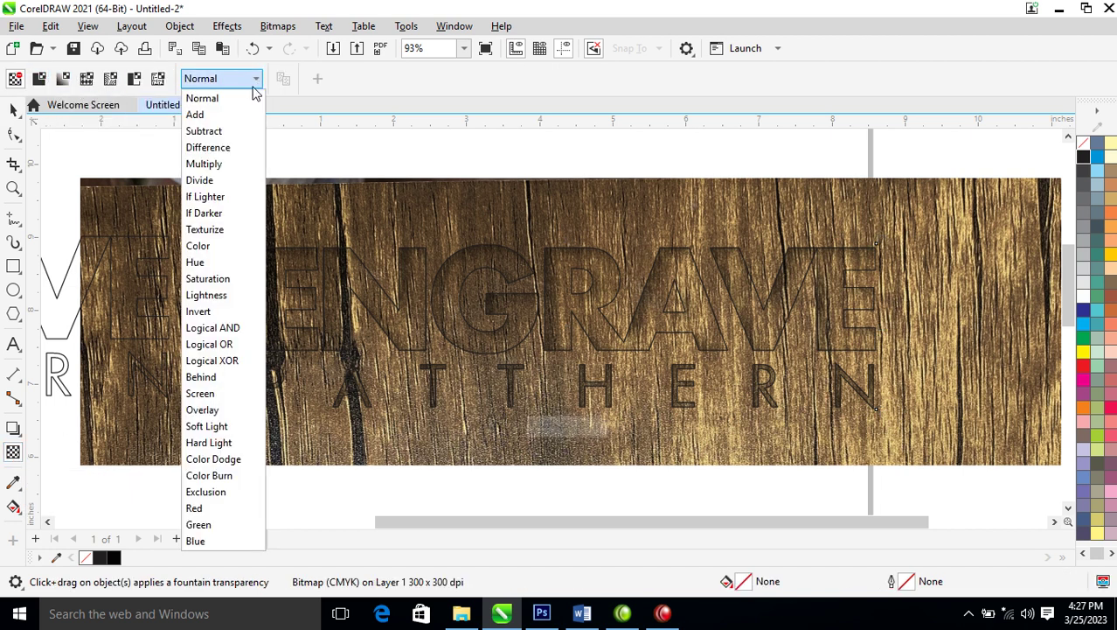
pyautogui.click(209, 132)
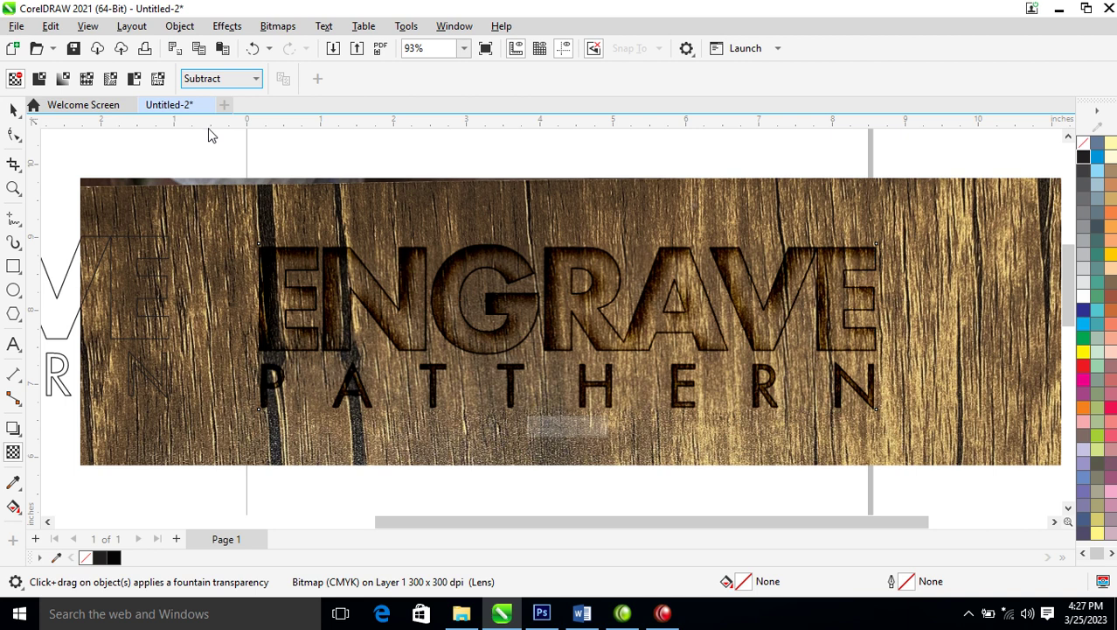
pyautogui.click(257, 80)
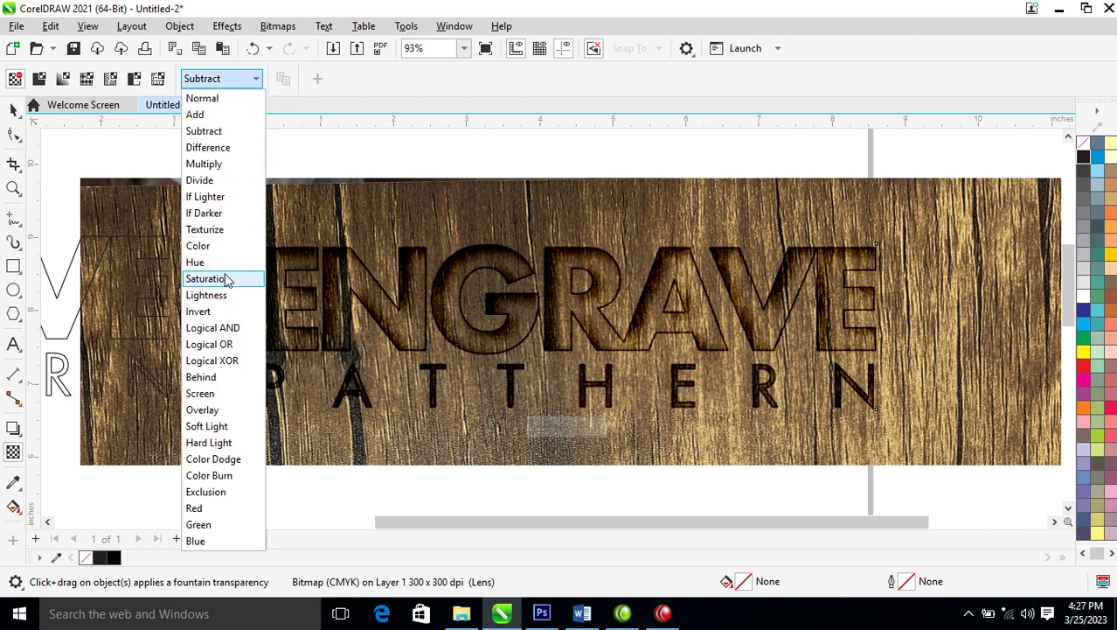
pyautogui.click(209, 164)
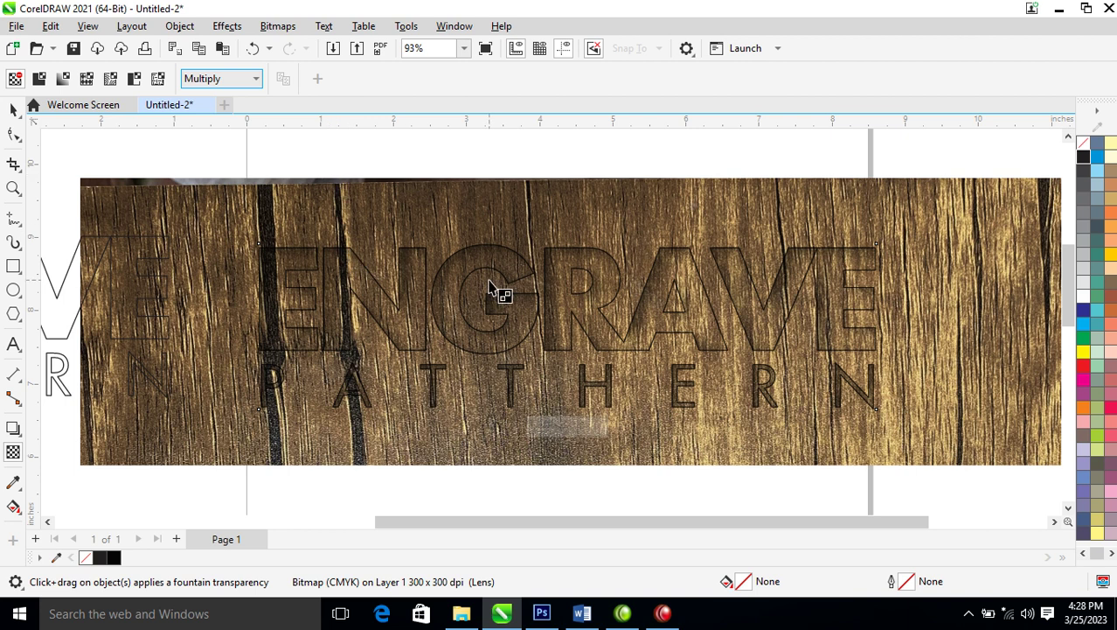
pyautogui.hotkey('alt', 'Down')
pyautogui.click(17, 109)
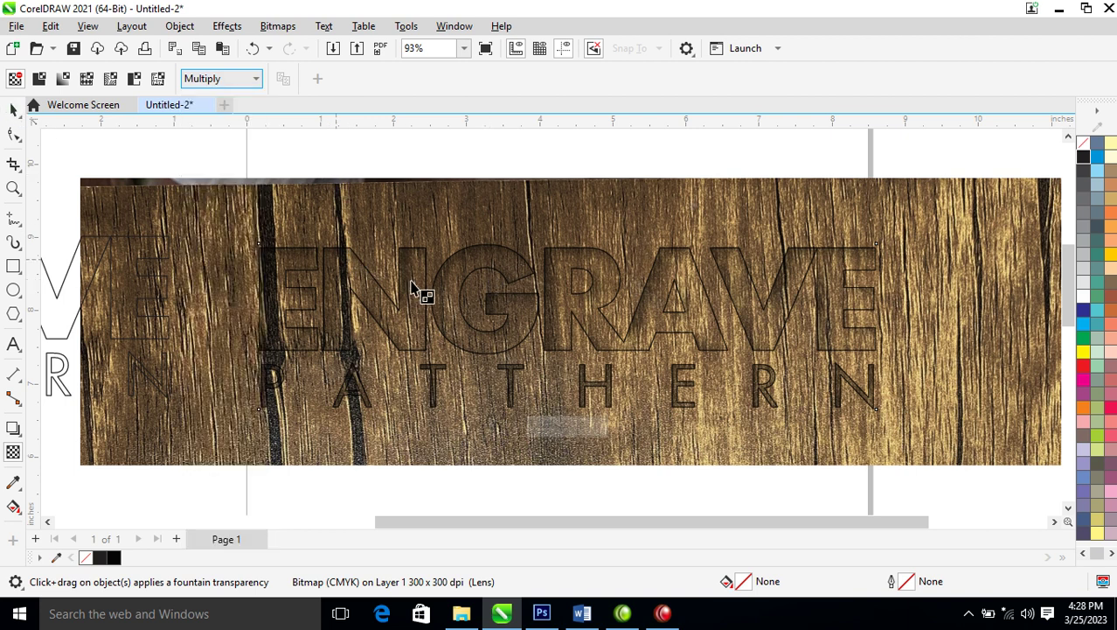
# Move the wood bitmap up and align its top with the engraved text's top.
pyautogui.click(17, 106)
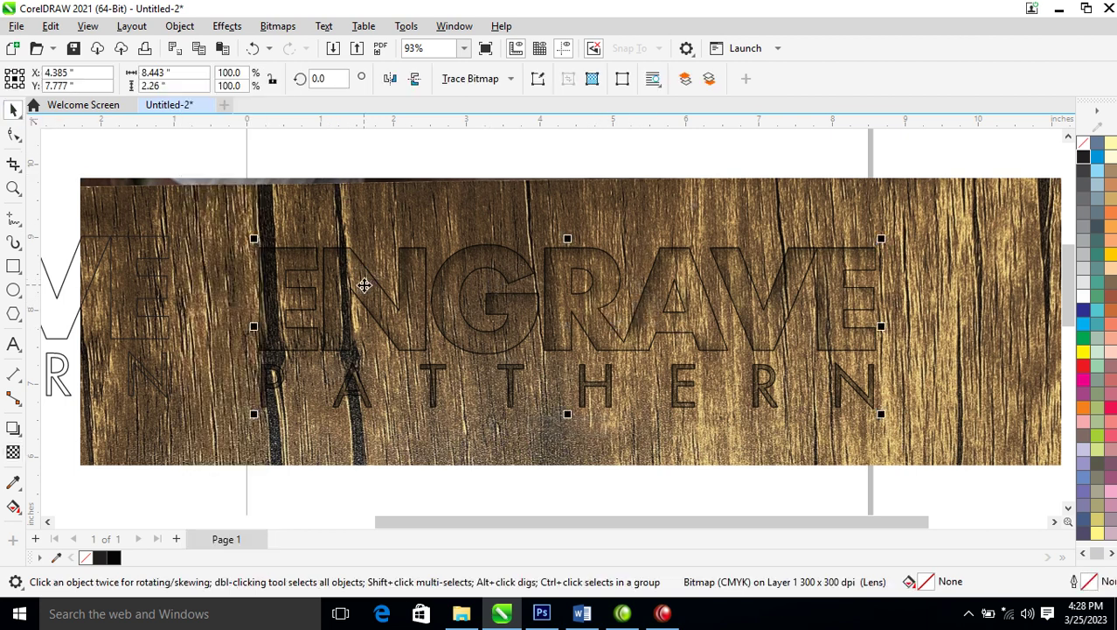
pyautogui.moveTo(696, 308); pyautogui.dragTo(705, 237)
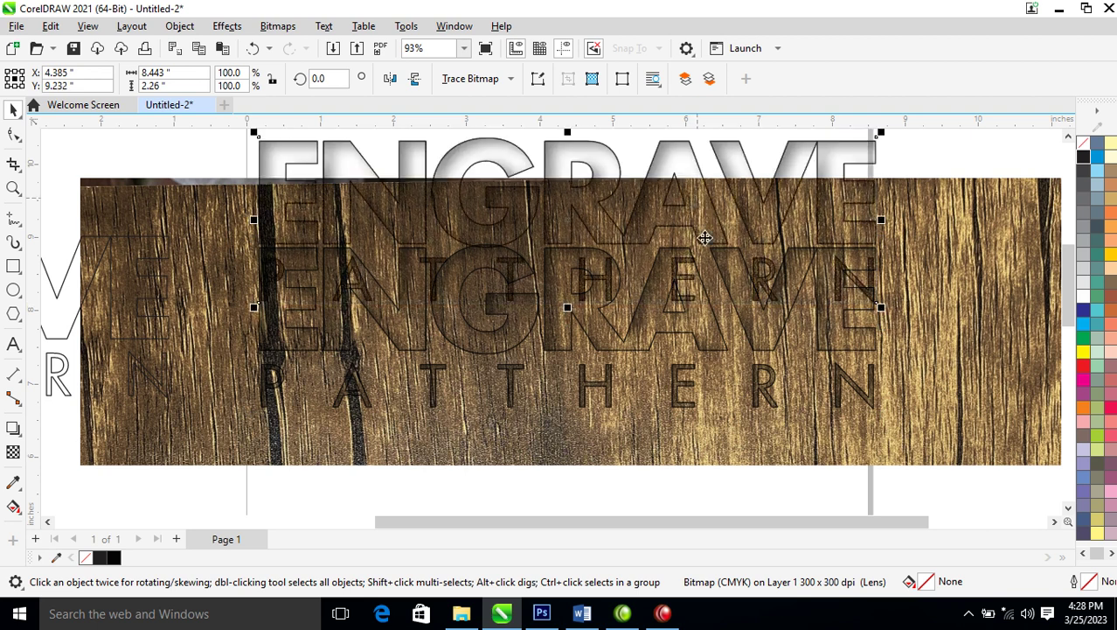
pyautogui.keyDown('shift'); pyautogui.click(775, 328); pyautogui.keyUp('shift')
pyautogui.press('t')
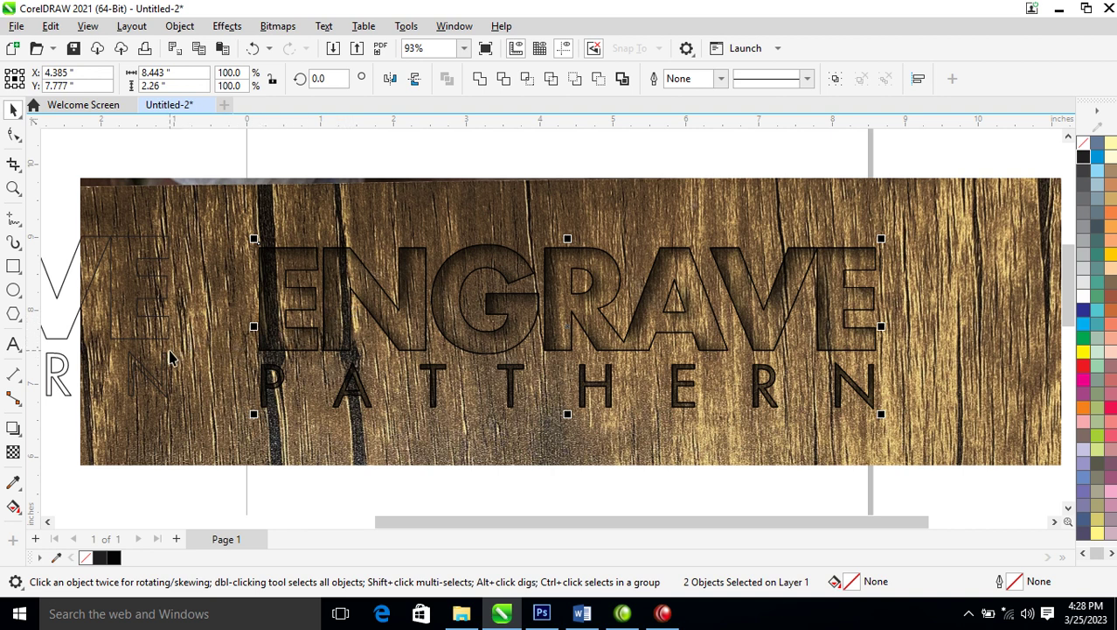
# Bring the outline ENGRAVE PATTHERN copy back and center it over the engraved lettering.
pyautogui.moveTo(65, 284); pyautogui.dragTo(466, 299)
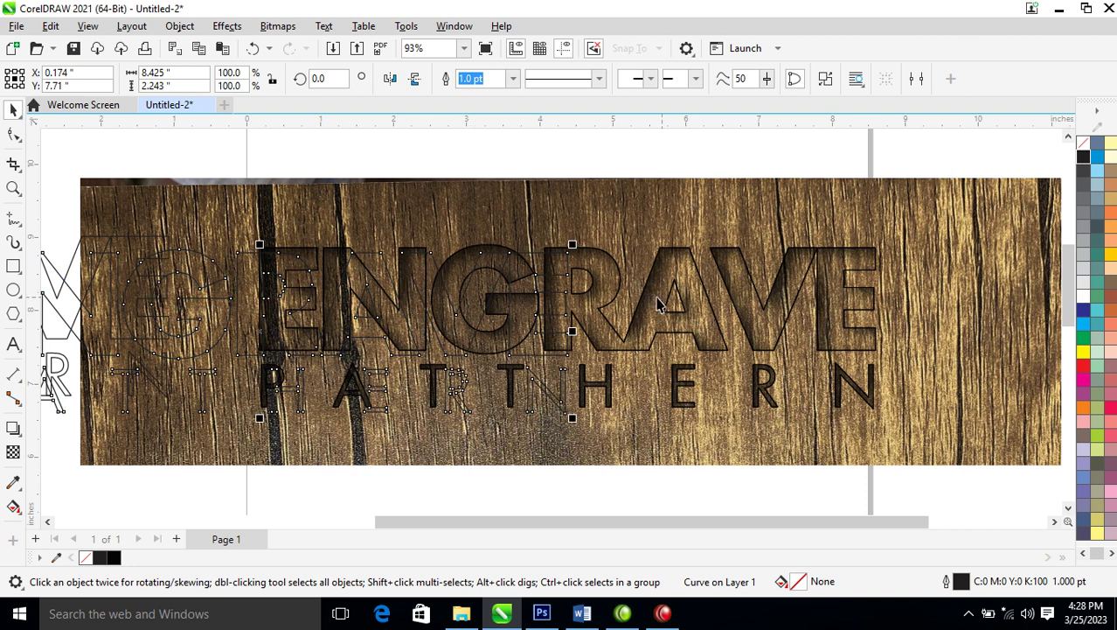
pyautogui.keyDown('shift'); pyautogui.click(614, 278); pyautogui.keyUp('shift')
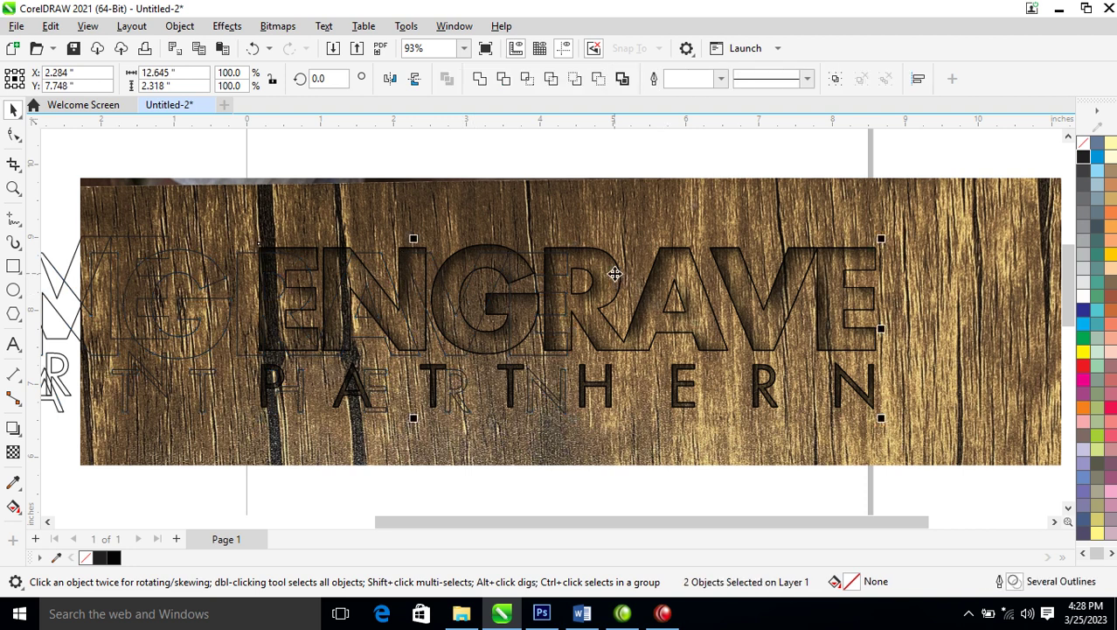
pyautogui.press('c')
pyautogui.press('Escape')
pyautogui.click(748, 306)
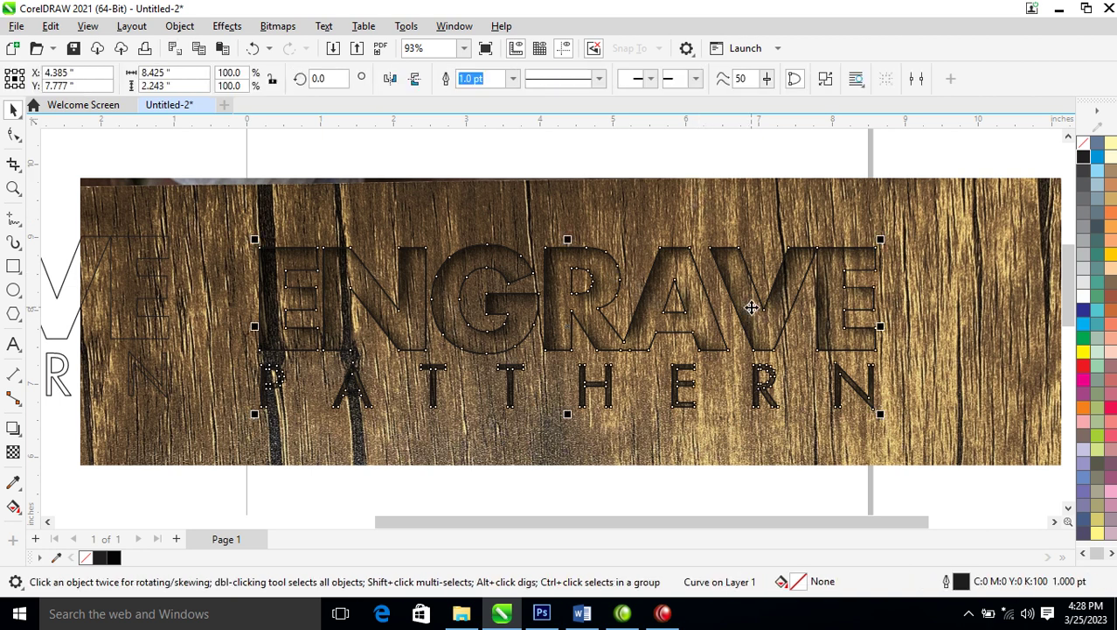
# Fill the ENGRAVE PATTHERN text with rich black C75 M68 Y65 K90.
pyautogui.click(1083, 158)
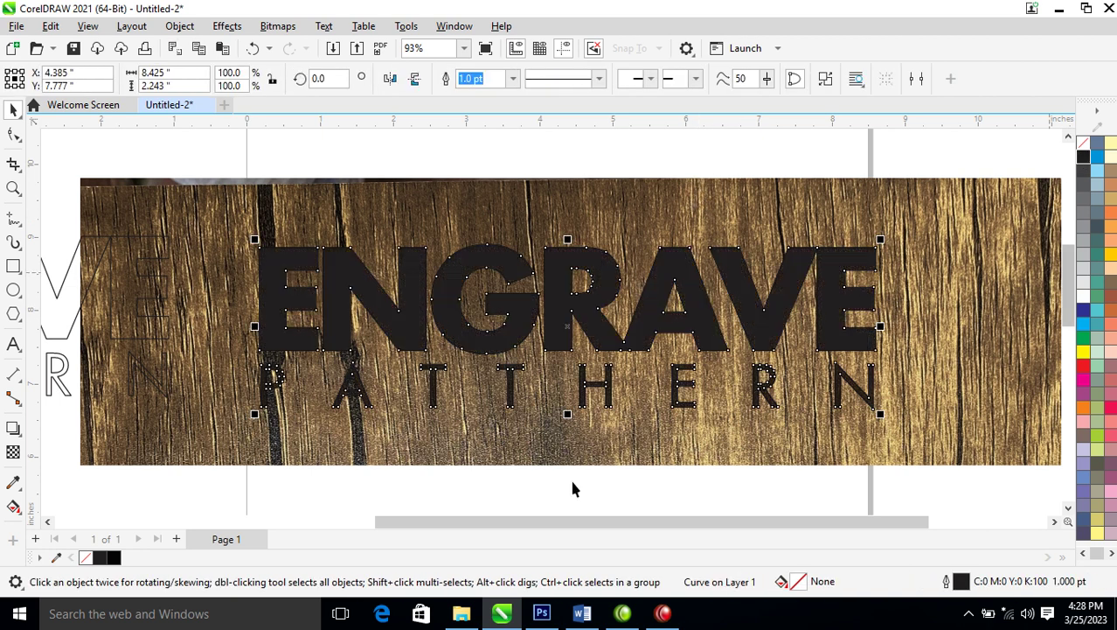
pyautogui.doubleClick(798, 582)
pyautogui.click(363, 155)
pyautogui.moveTo(344, 339)
pyautogui.mouseDown()
pyautogui.moveTo(376, 359)
pyautogui.moveTo(518, 377)
pyautogui.mouseUp()
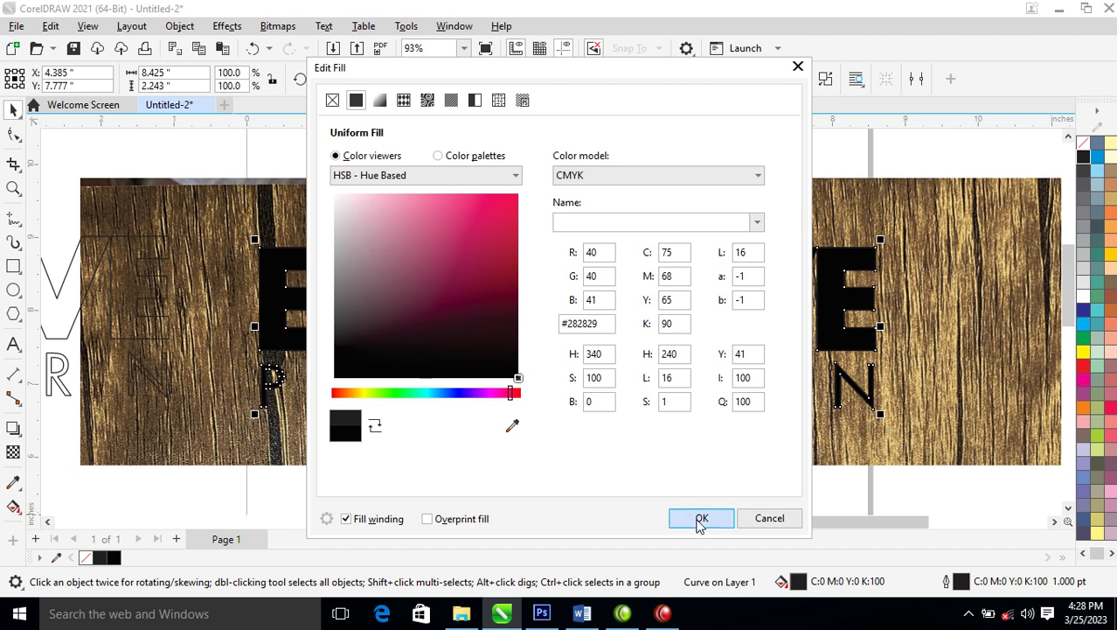
pyautogui.click(700, 519)
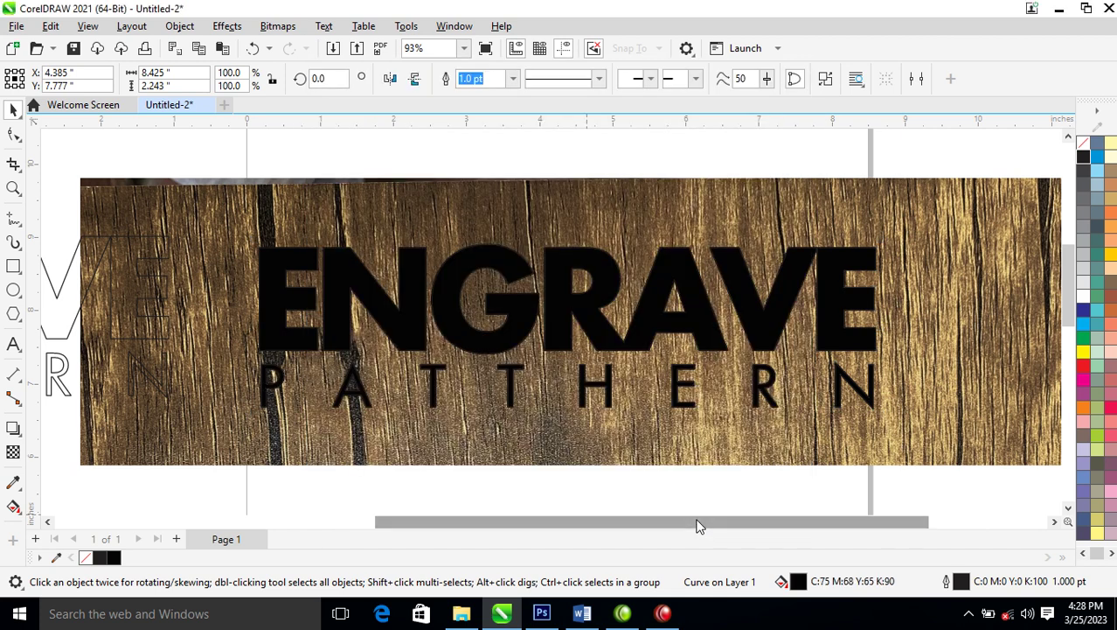
pyautogui.click(463, 323)
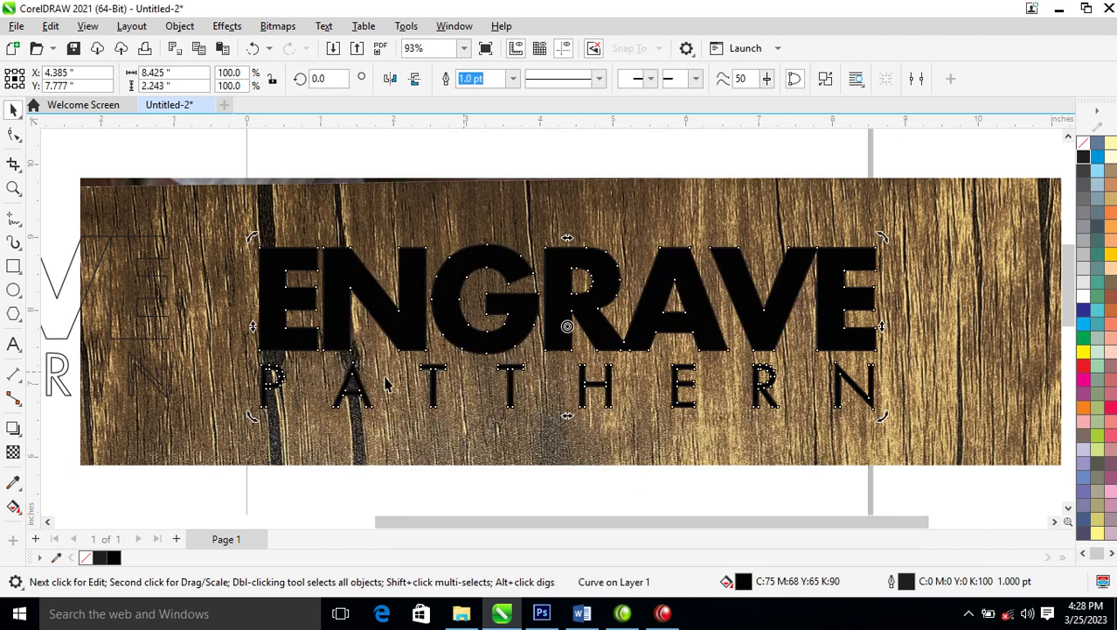
# Give the black lettering a Uniform transparency in Subtract mode at 92.
pyautogui.click(13, 451)
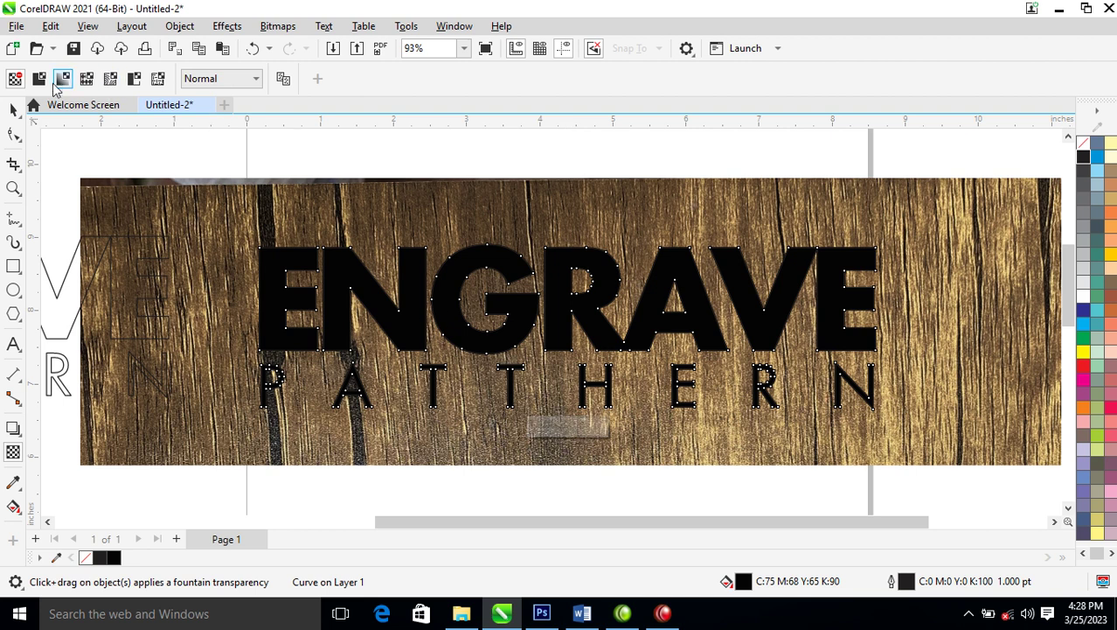
pyautogui.click(40, 79)
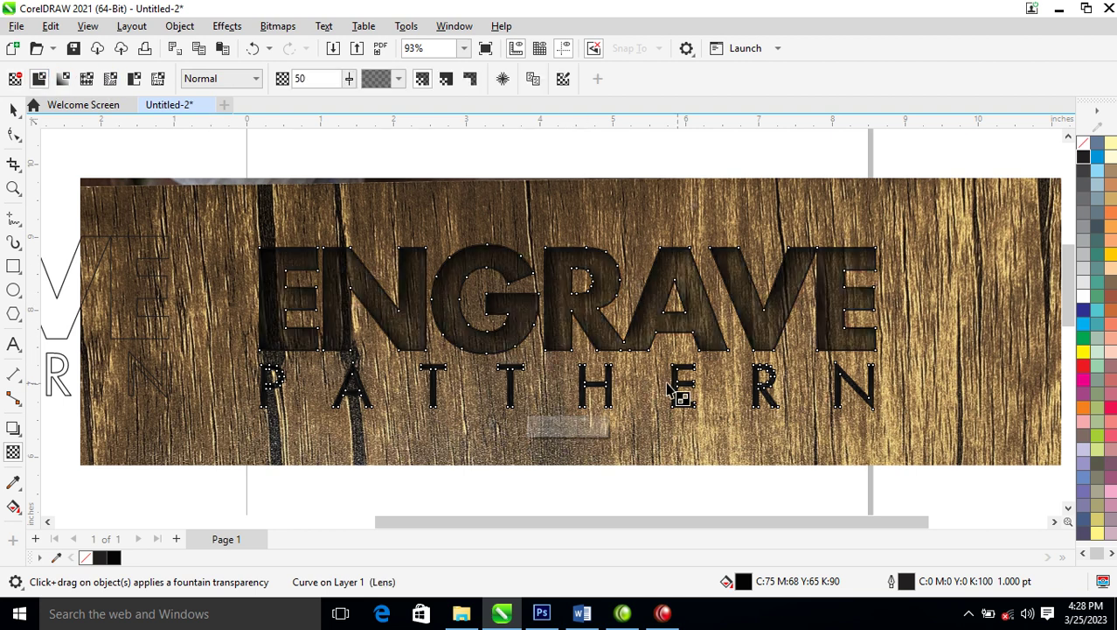
pyautogui.press('space')
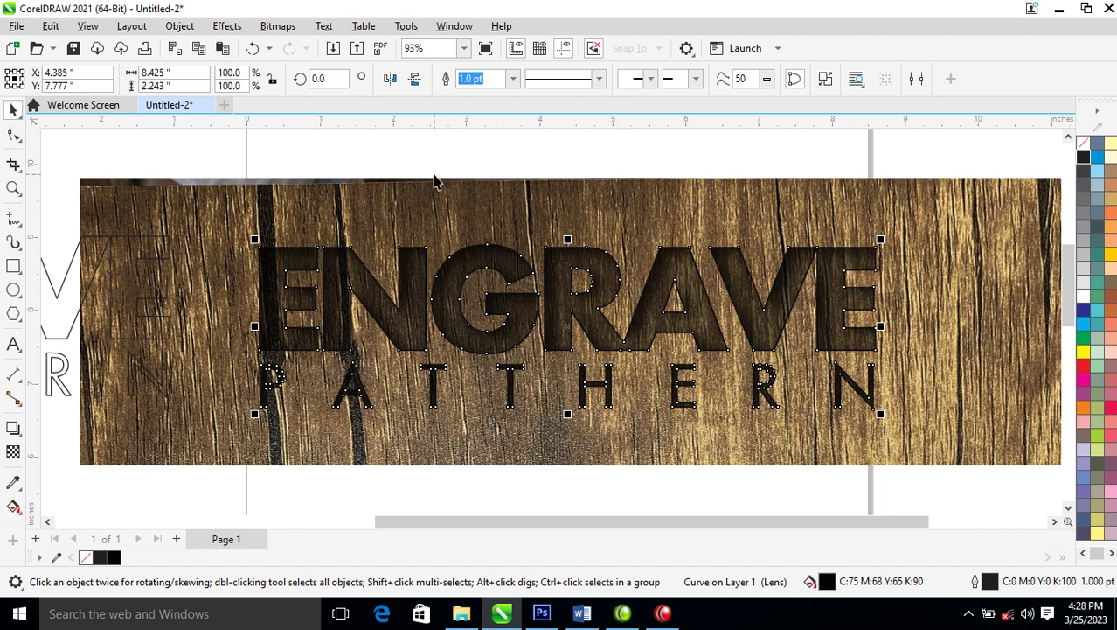
pyautogui.press('t')
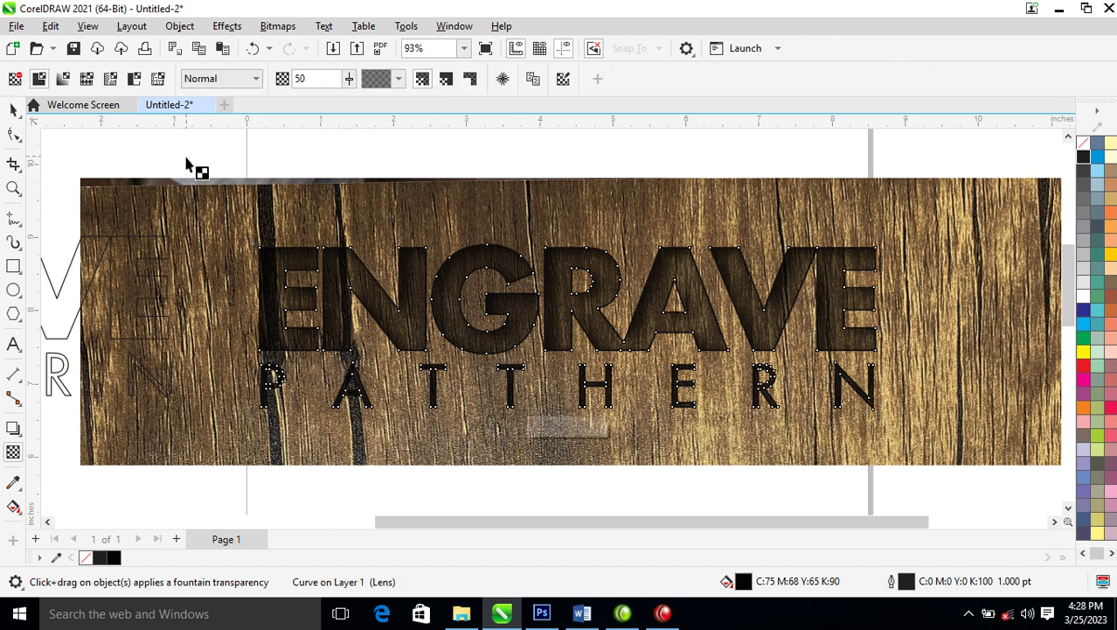
pyautogui.click(257, 78)
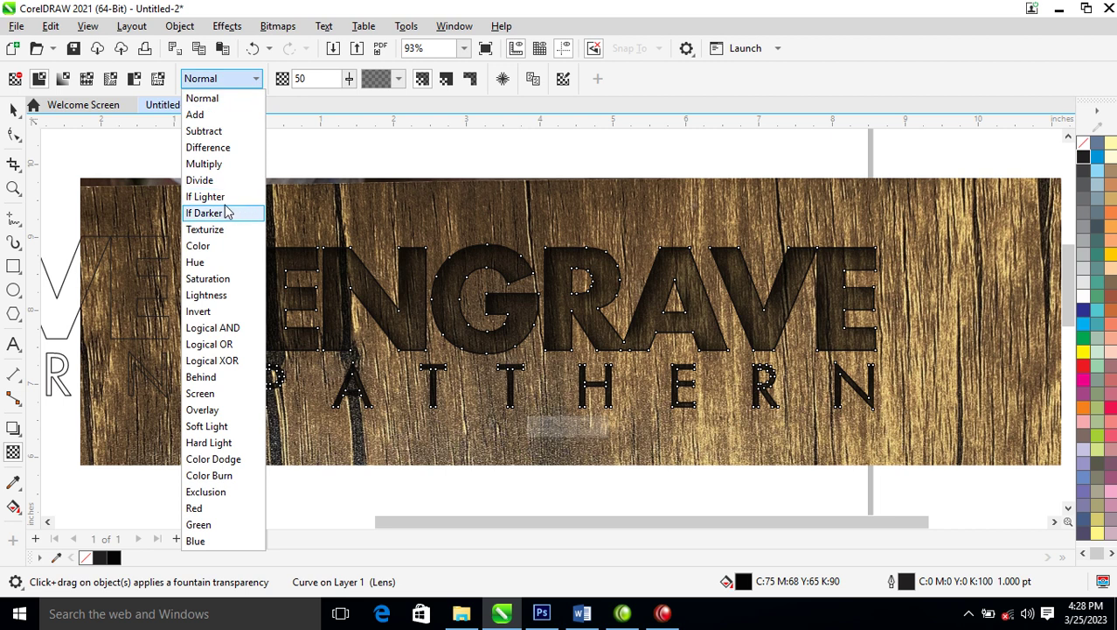
pyautogui.click(218, 165)
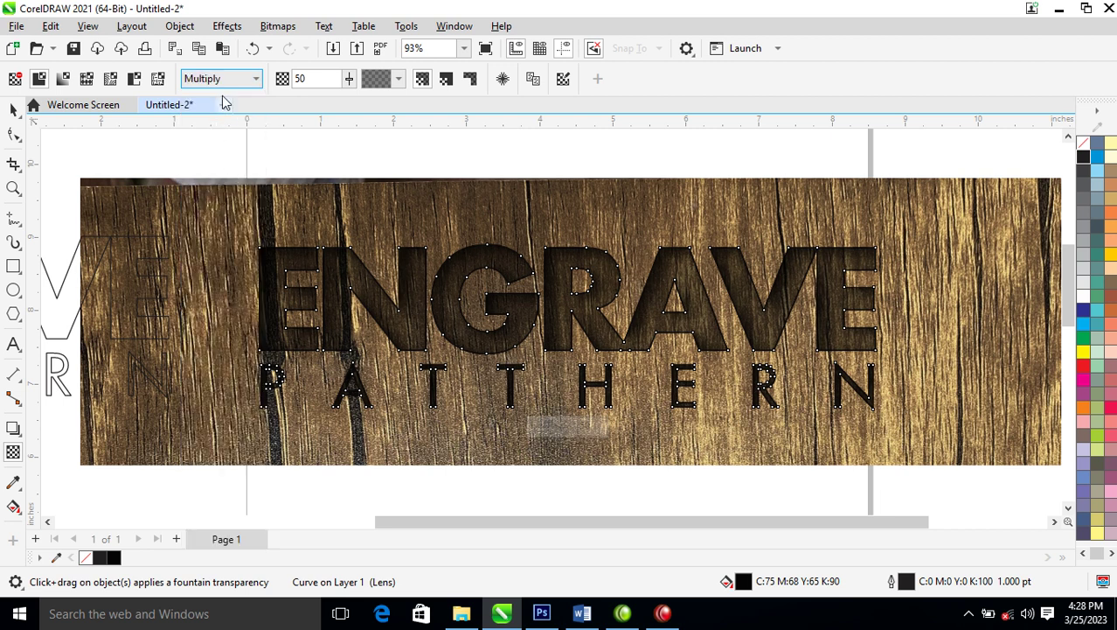
pyautogui.click(257, 81)
pyautogui.click(217, 132)
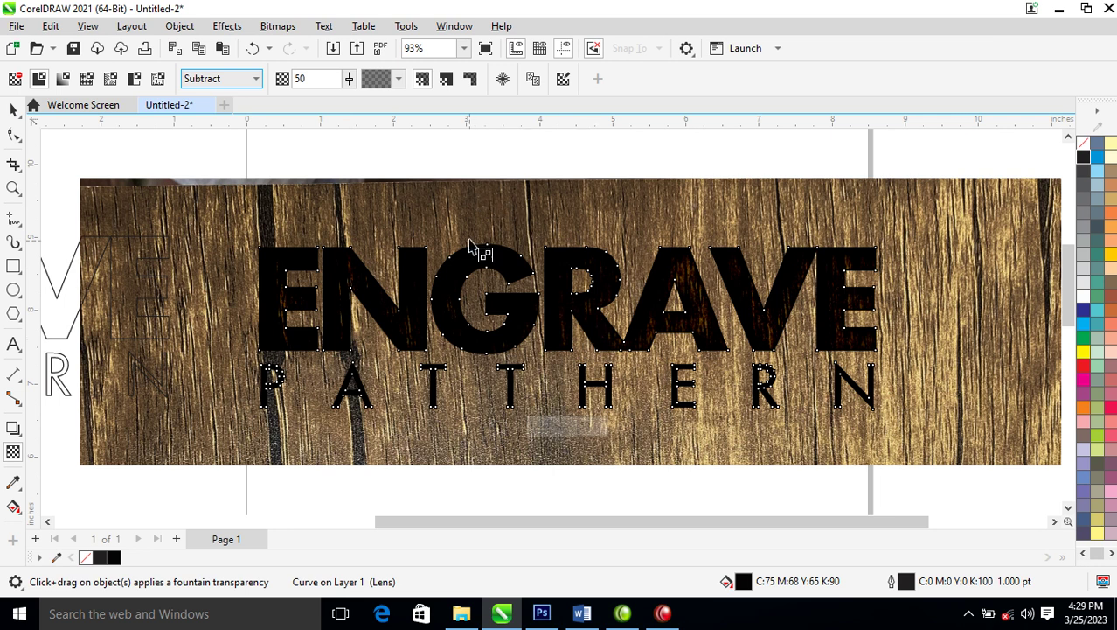
pyautogui.moveTo(349, 81); pyautogui.dragTo(402, 123)
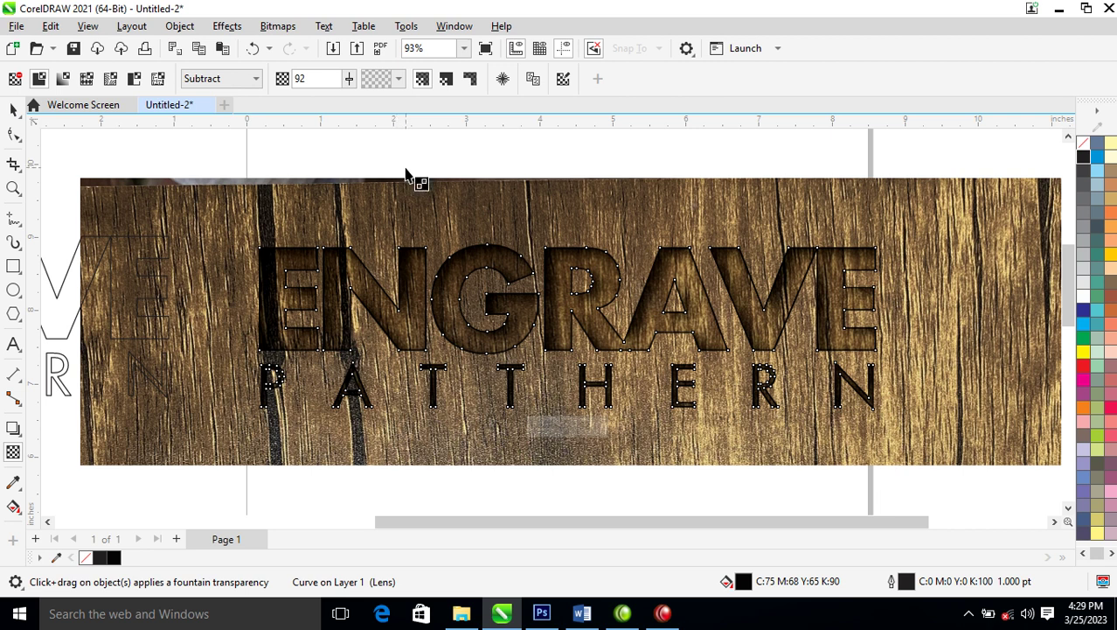
# Drag the outlined lettering copy over the engraved text.
pyautogui.click(13, 110)
pyautogui.click(13, 112)
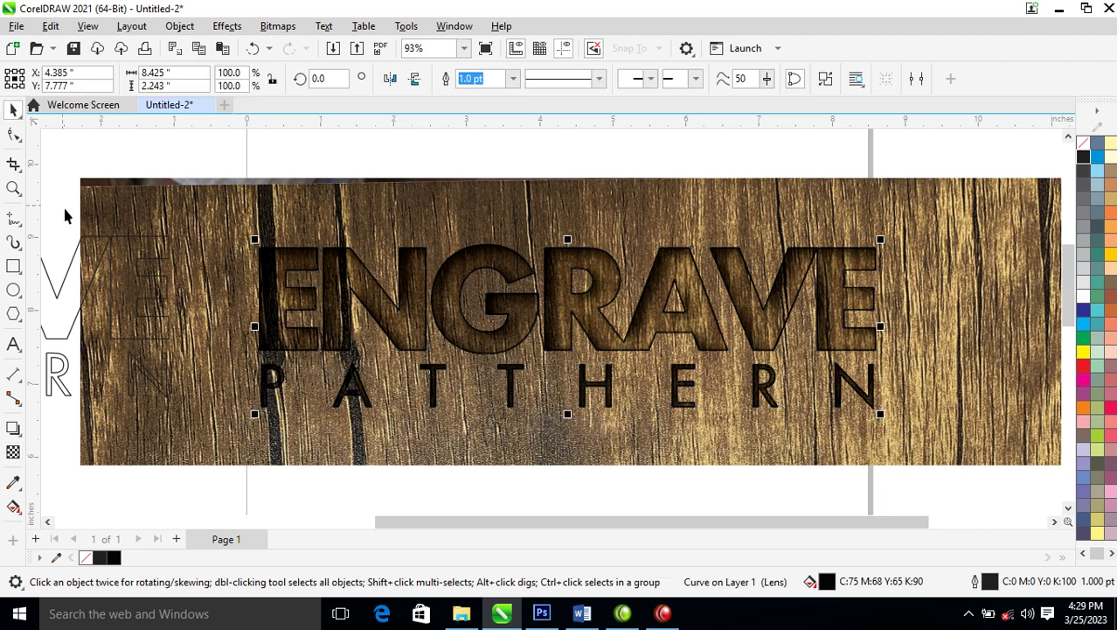
pyautogui.moveTo(64, 277); pyautogui.dragTo(783, 294)
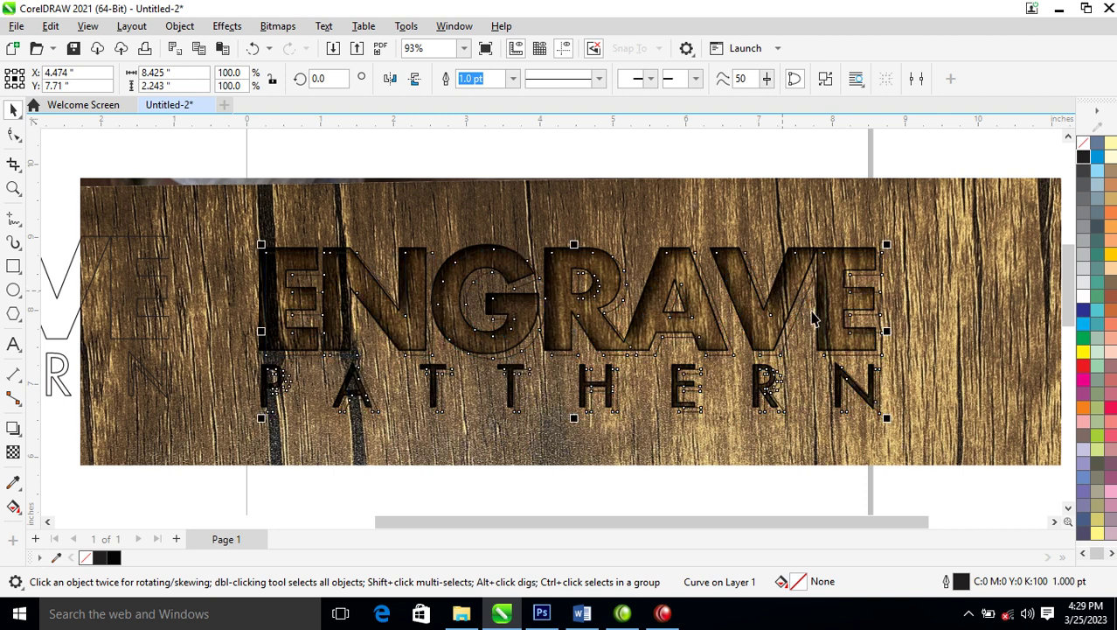
# Offset the unfilled lettering copy slightly up-left of the engraved text, selecting both.
pyautogui.click(1084, 300)
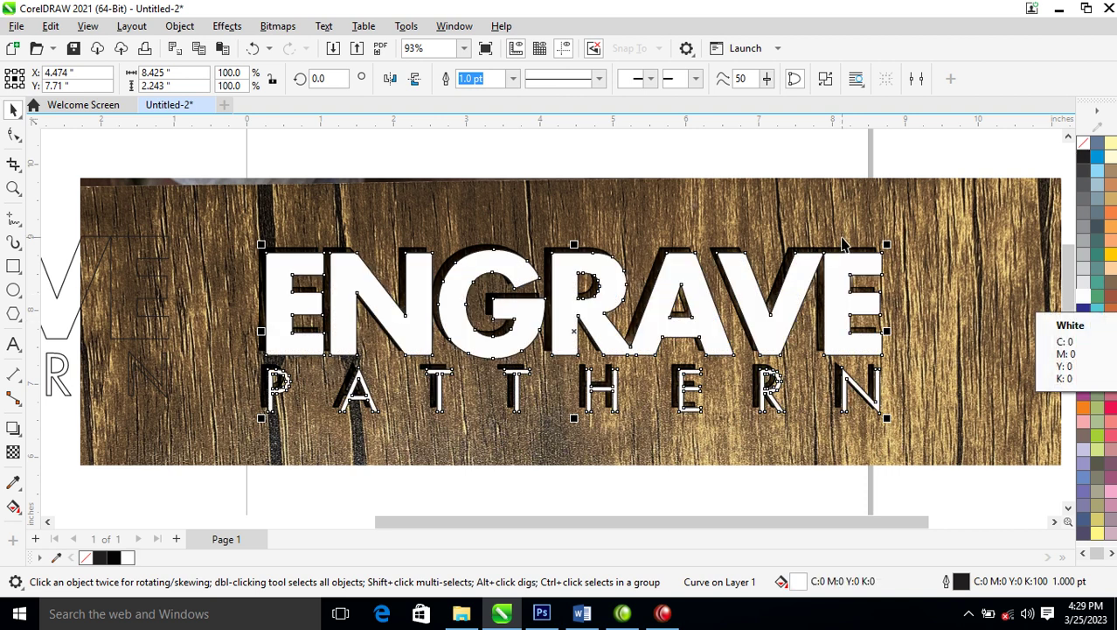
pyautogui.hotkey('ctrl', 'z')
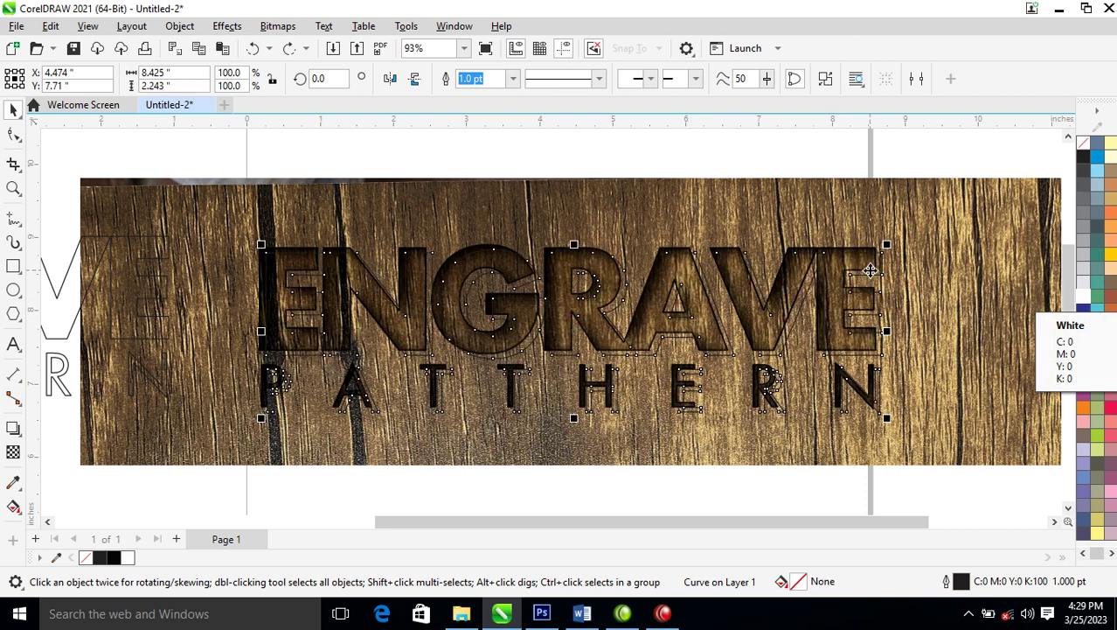
pyautogui.hotkey('ctrl', 'z')
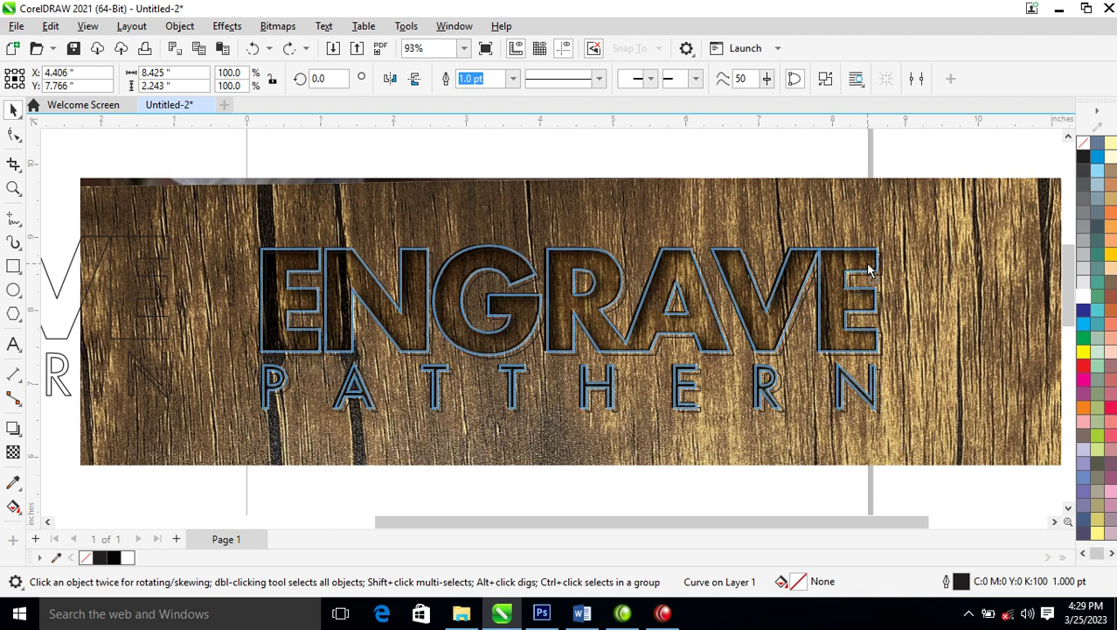
pyautogui.hotkey('ctrl', 'z')
pyautogui.hotkey('ctrl', 'z')
pyautogui.press('Up')
pyautogui.press('Up')
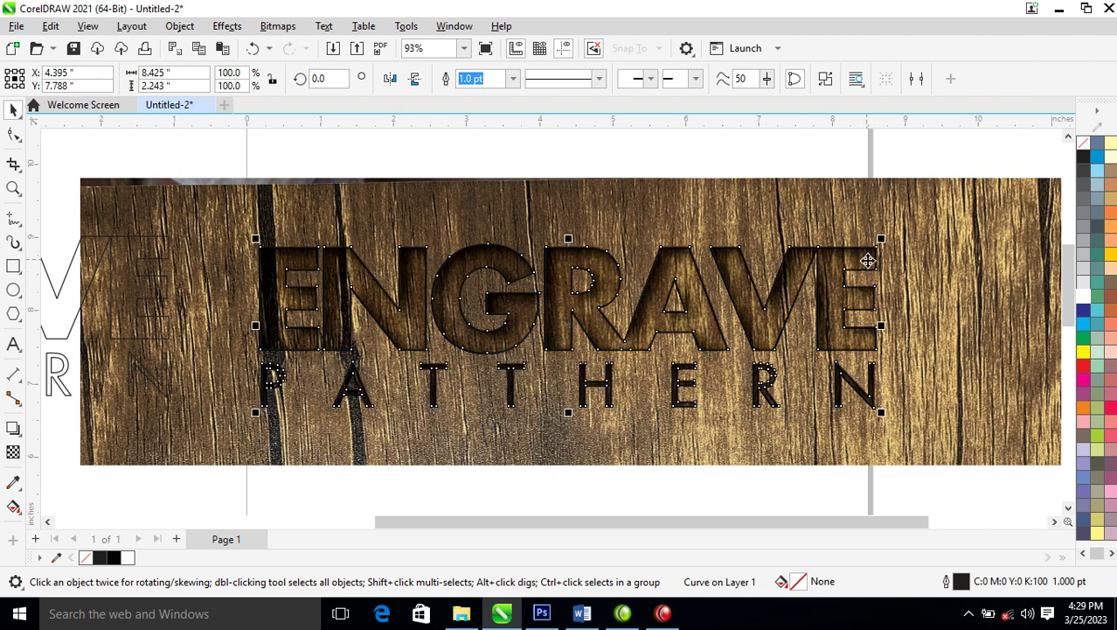
pyautogui.moveTo(865, 257); pyautogui.dragTo(870, 271)
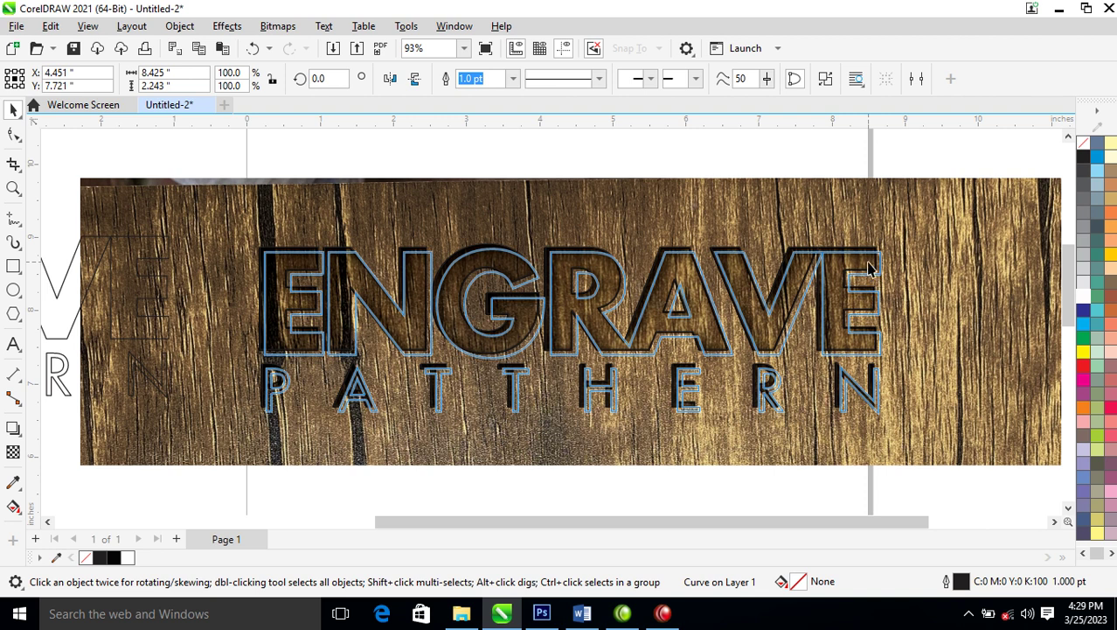
pyautogui.moveTo(868, 262); pyautogui.dragTo(868, 263)
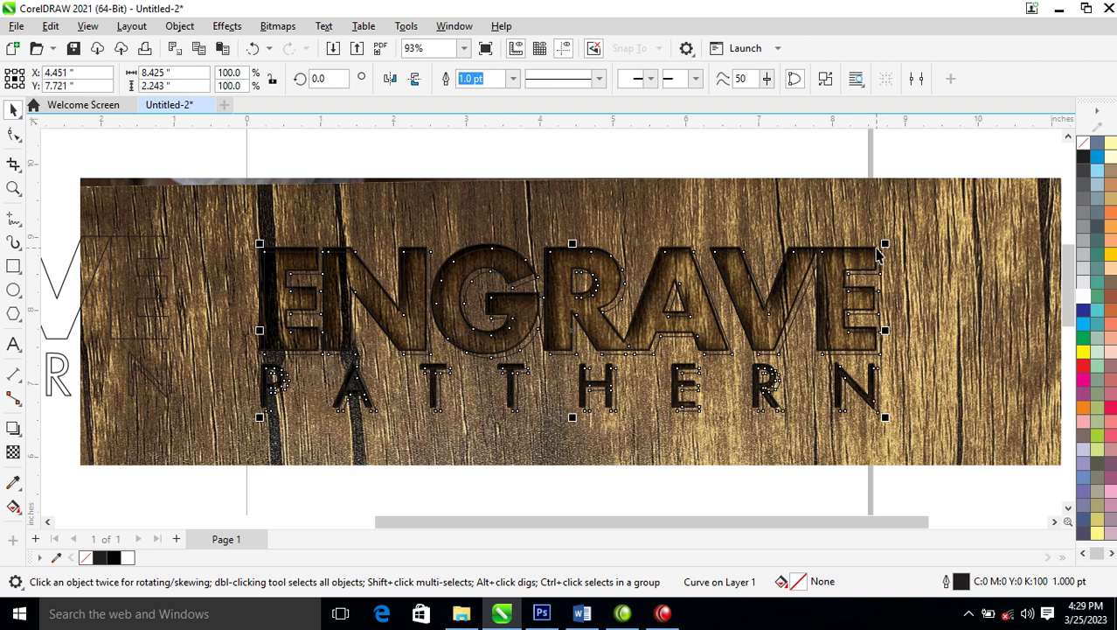
pyautogui.hotkey('ctrl', 'z')
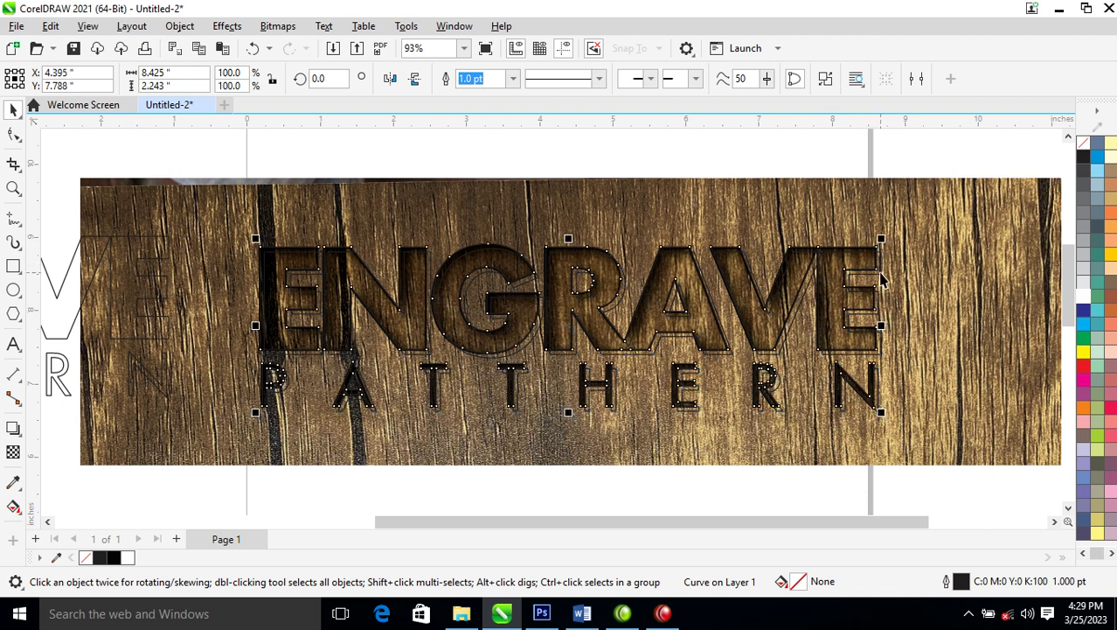
pyautogui.keyDown('shift'); pyautogui.click(881, 278); pyautogui.keyUp('shift')
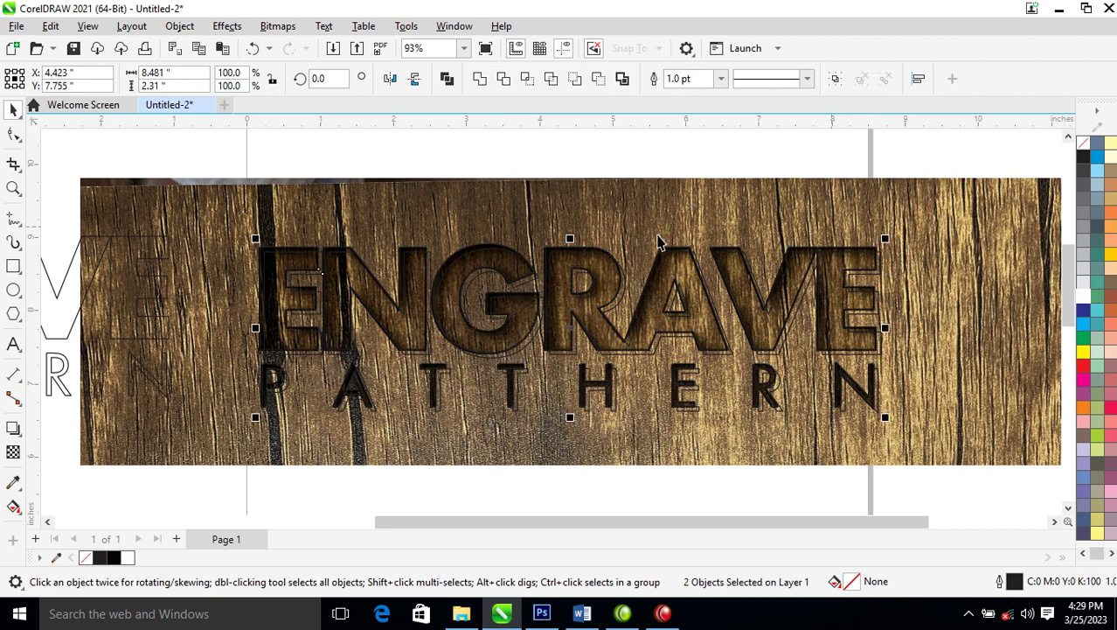
# Trim the copy against the engraved lettering and fill the remaining edges white.
pyautogui.click(505, 80)
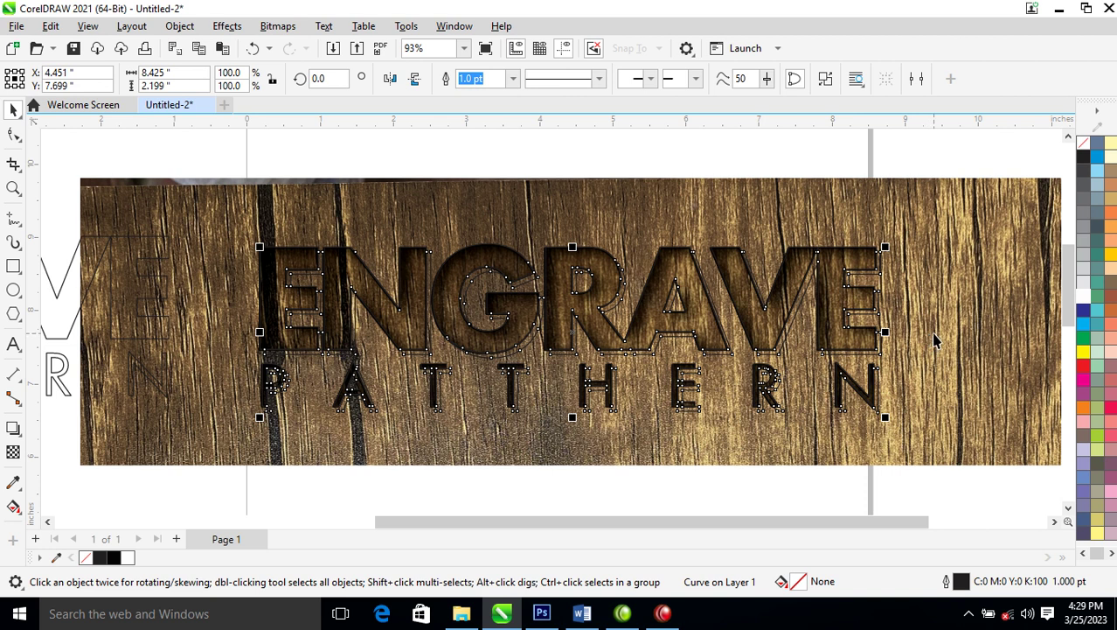
pyautogui.click(1083, 298)
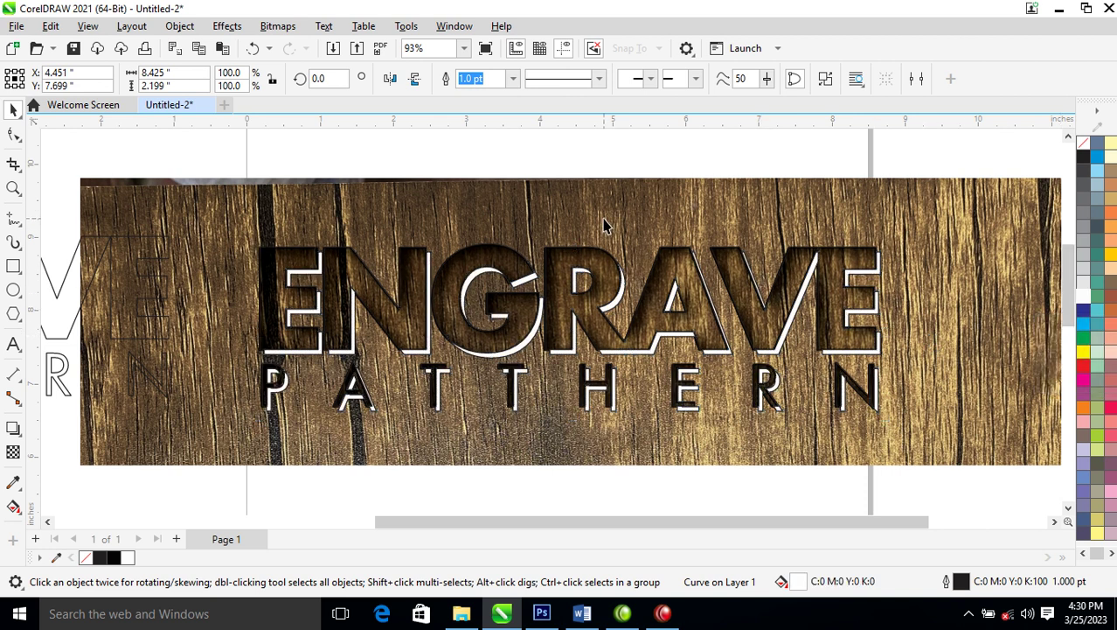
pyautogui.click(607, 253)
pyautogui.click(607, 256)
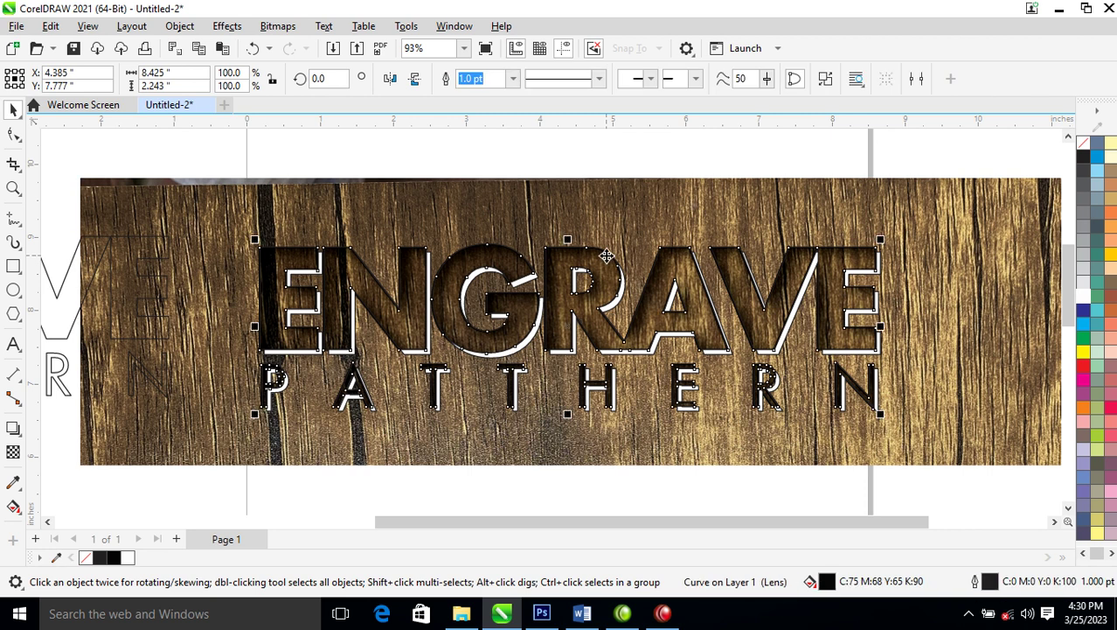
# Remove the outline from the white highlight shape.
pyautogui.press('Escape')
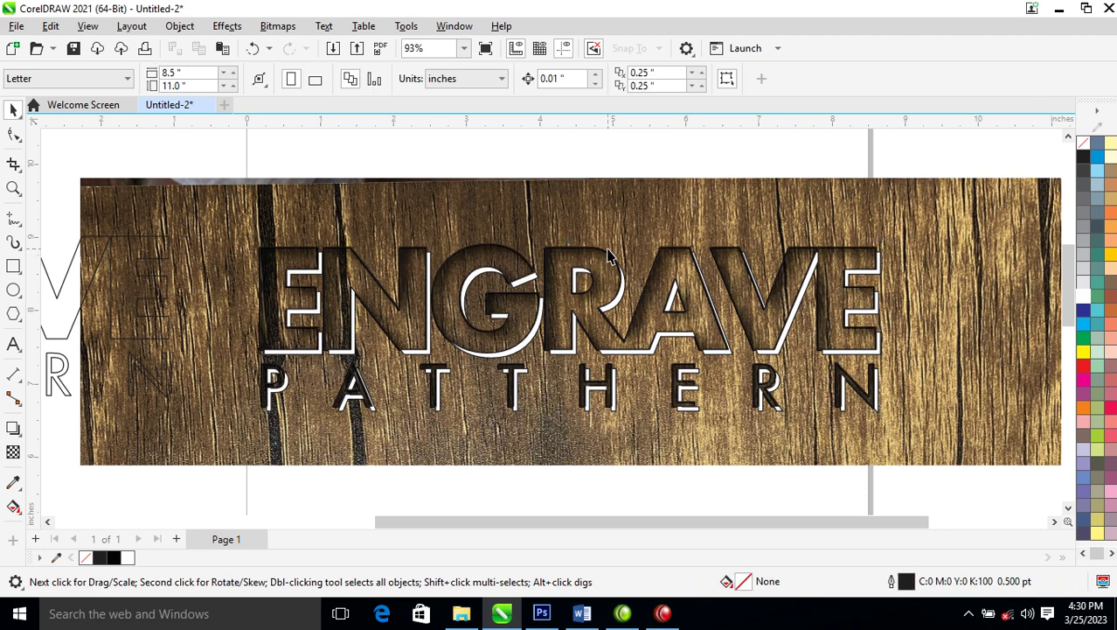
pyautogui.click(791, 319)
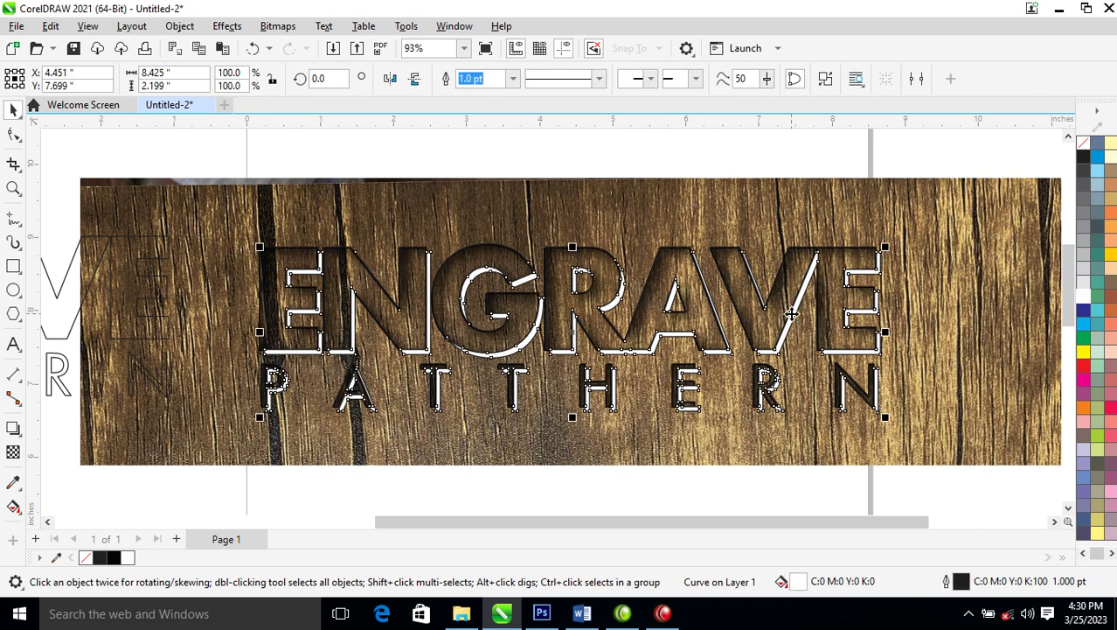
pyautogui.moveTo(791, 313); pyautogui.dragTo(810, 229)
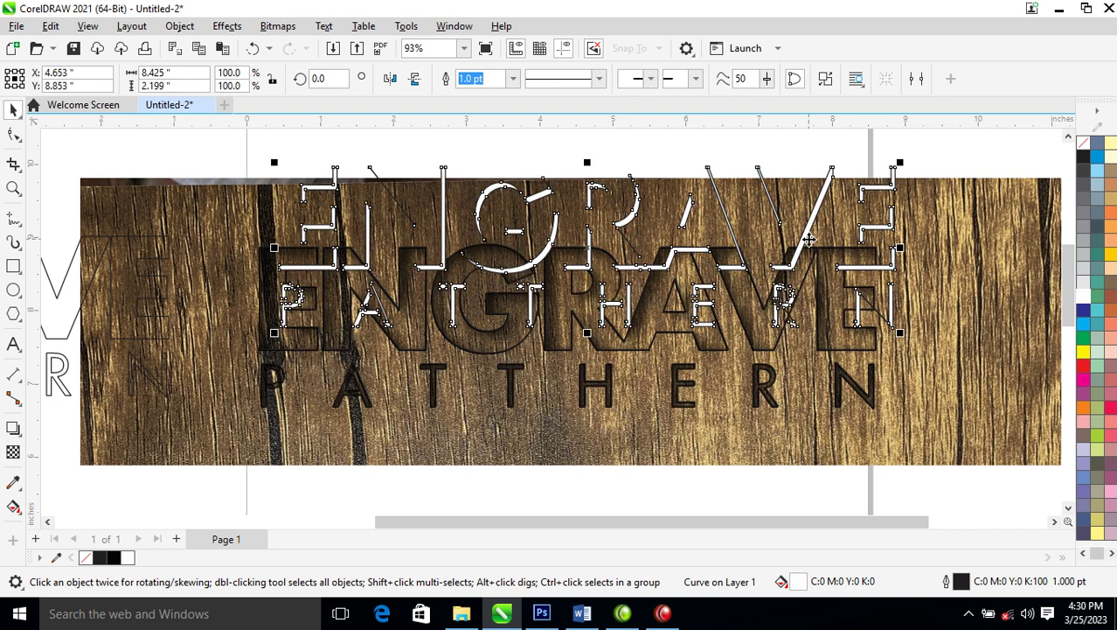
pyautogui.hotkey('ctrl', 'z')
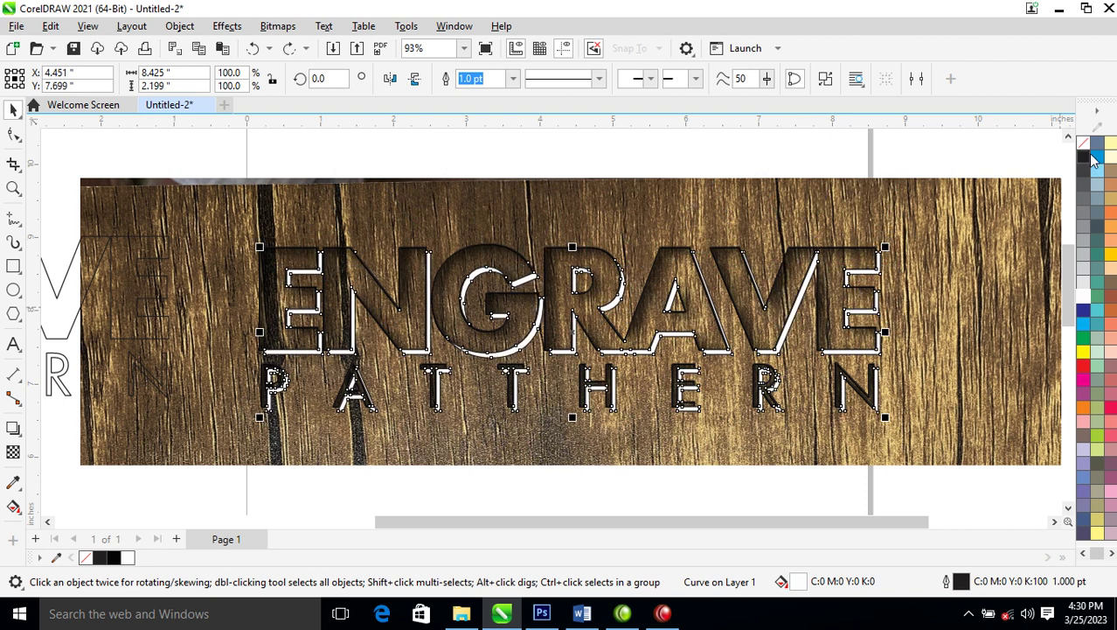
pyautogui.rightClick(1084, 149)
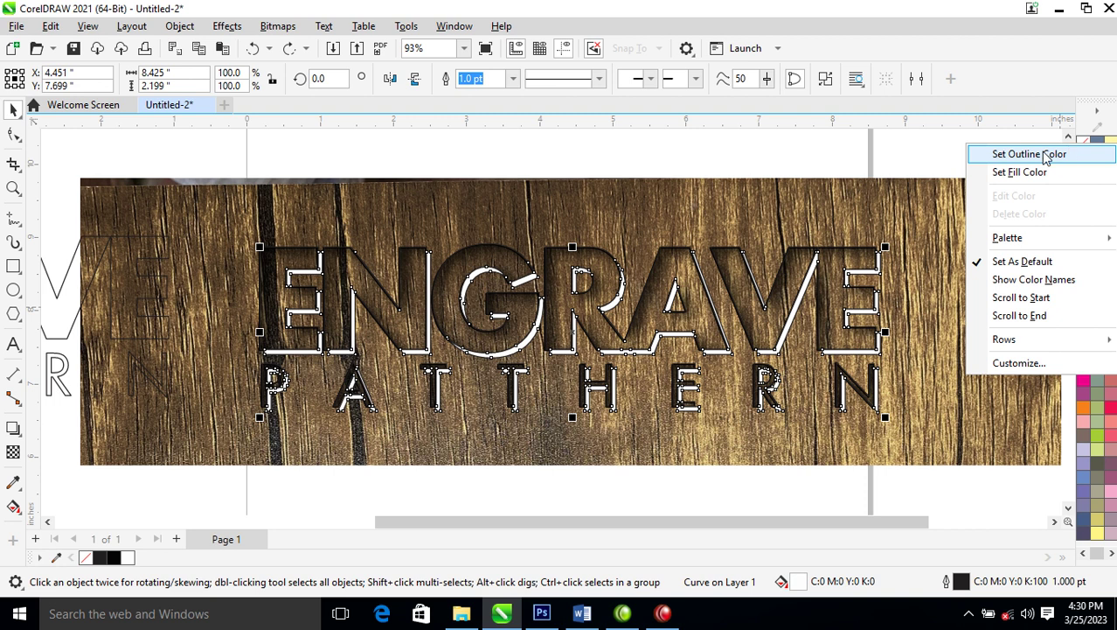
pyautogui.click(1030, 154)
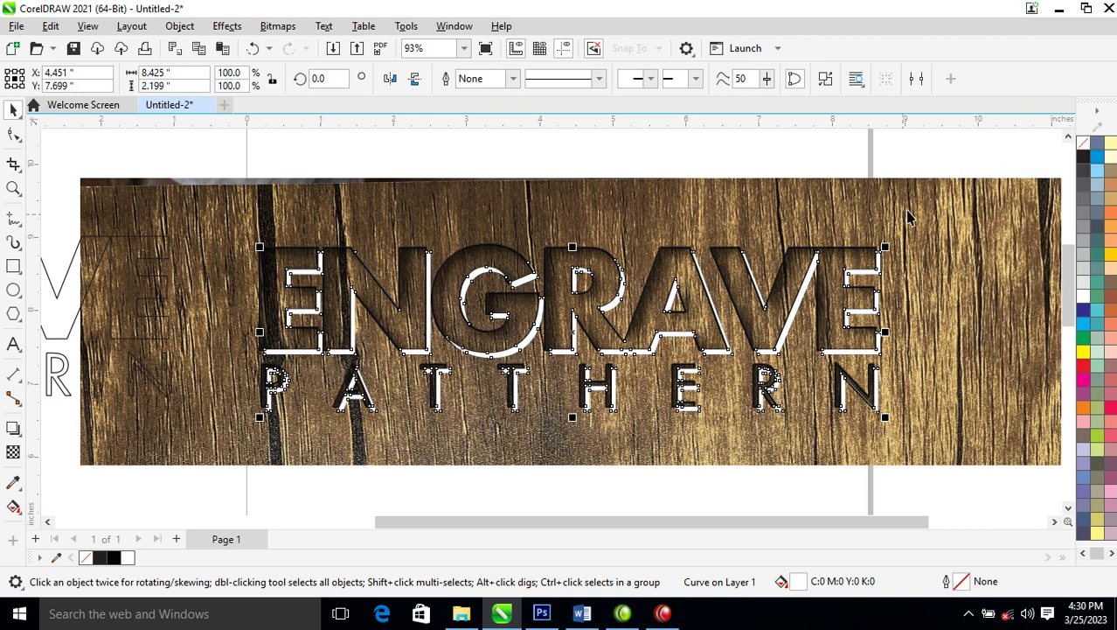
# Convert the white highlight shapes into a 300 dpi bitmap.
pyautogui.click(278, 26)
pyautogui.click(304, 46)
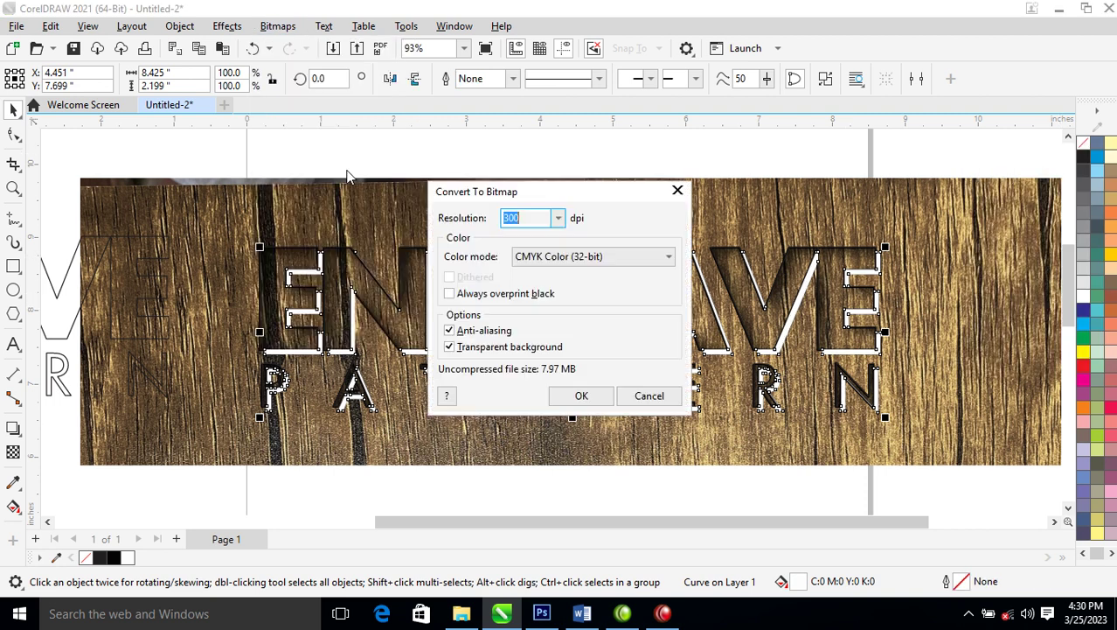
pyautogui.click(573, 397)
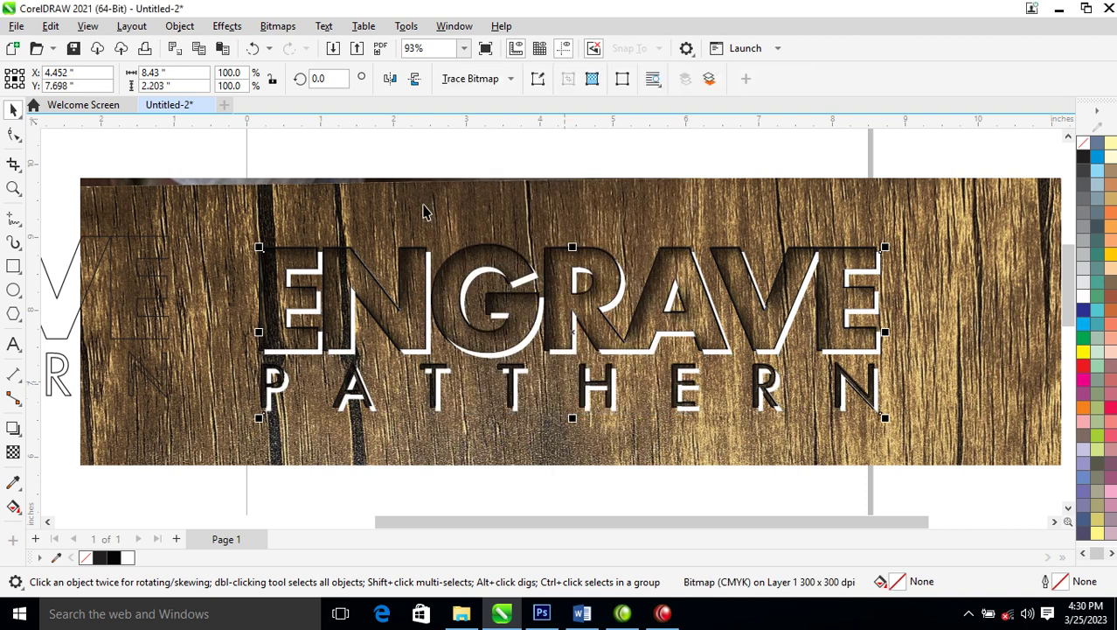
# Feather the highlight bitmap with a Gaussian feather of width 24.
pyautogui.click(185, 28)
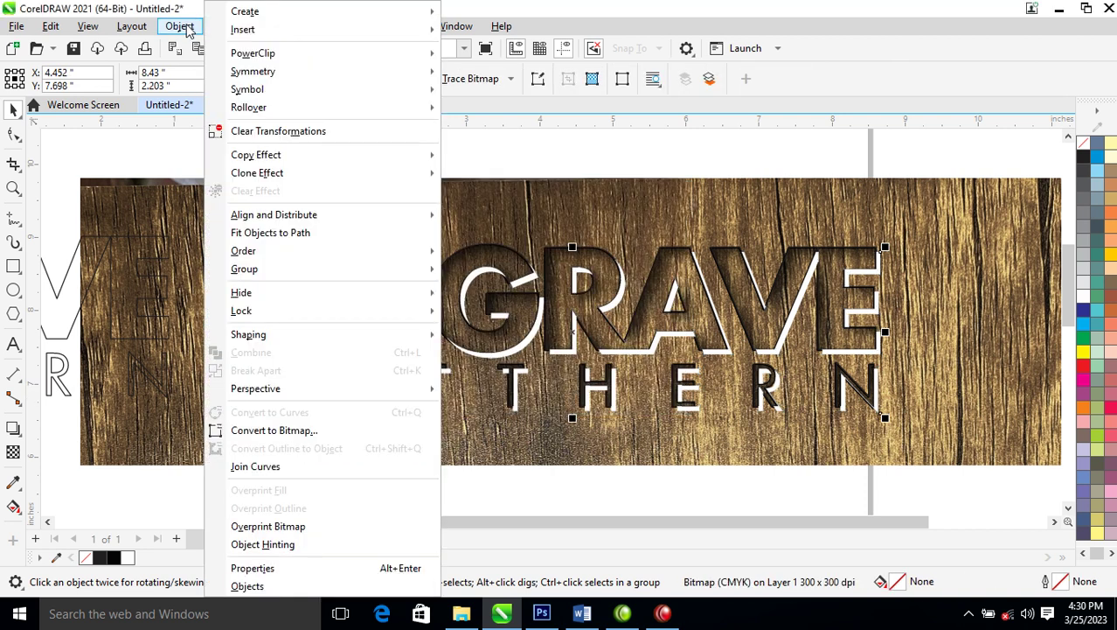
pyautogui.click(185, 26)
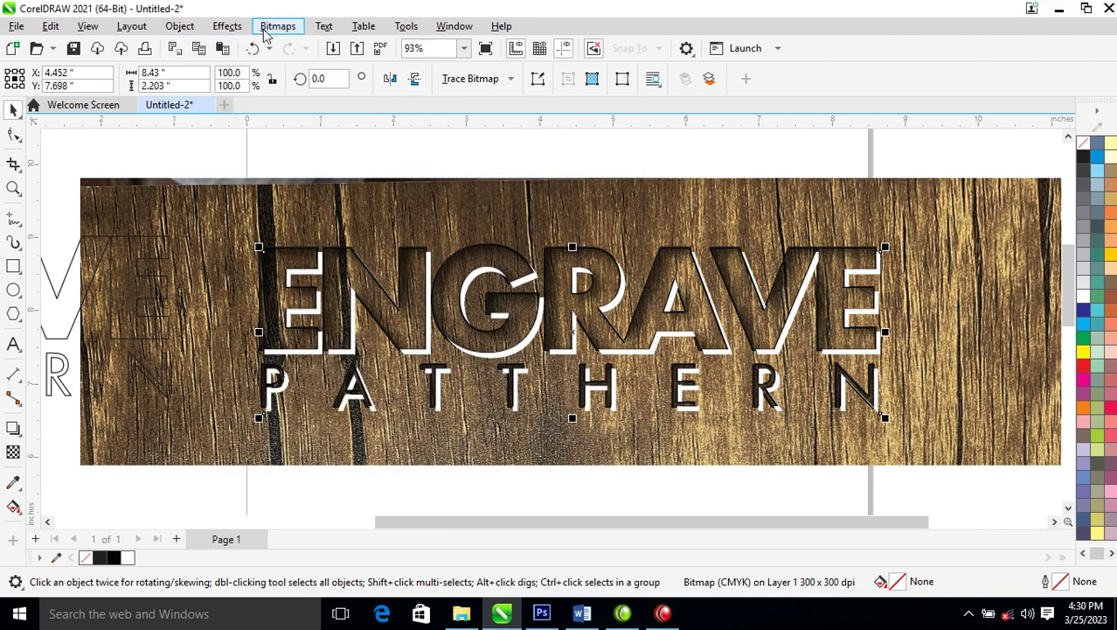
pyautogui.click(227, 26)
pyautogui.moveTo(256, 133)
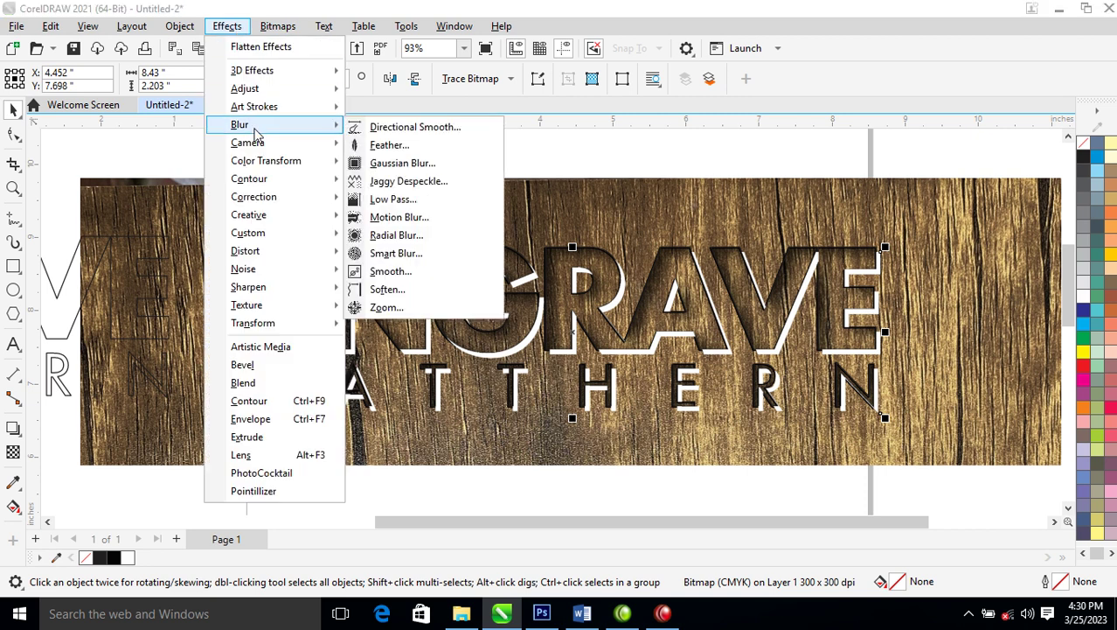
pyautogui.click(389, 145)
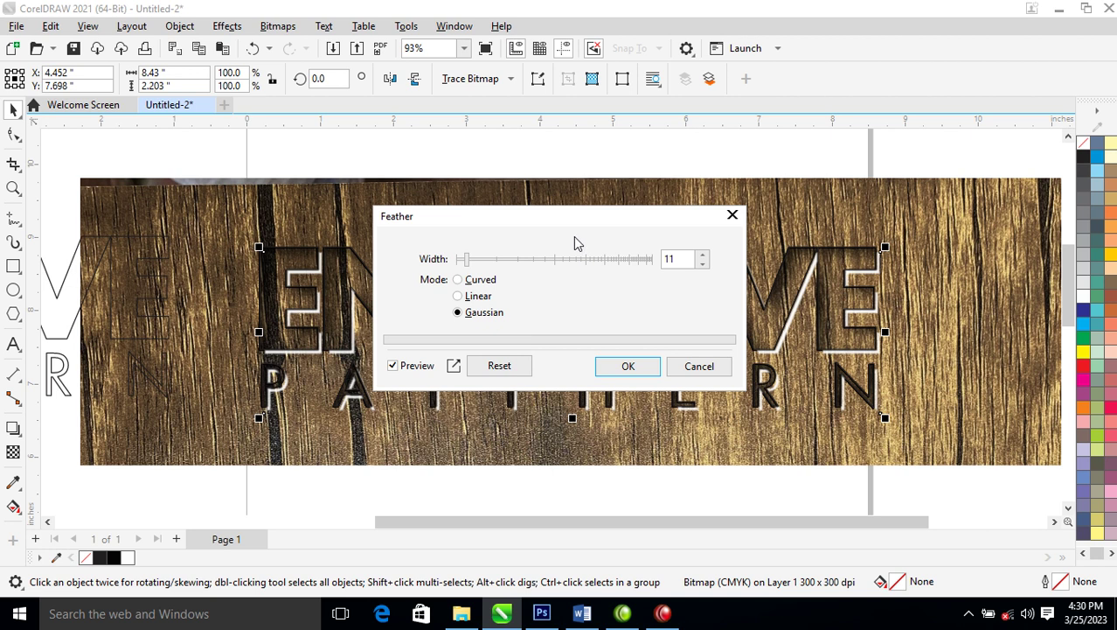
pyautogui.moveTo(552, 226); pyautogui.dragTo(768, 129)
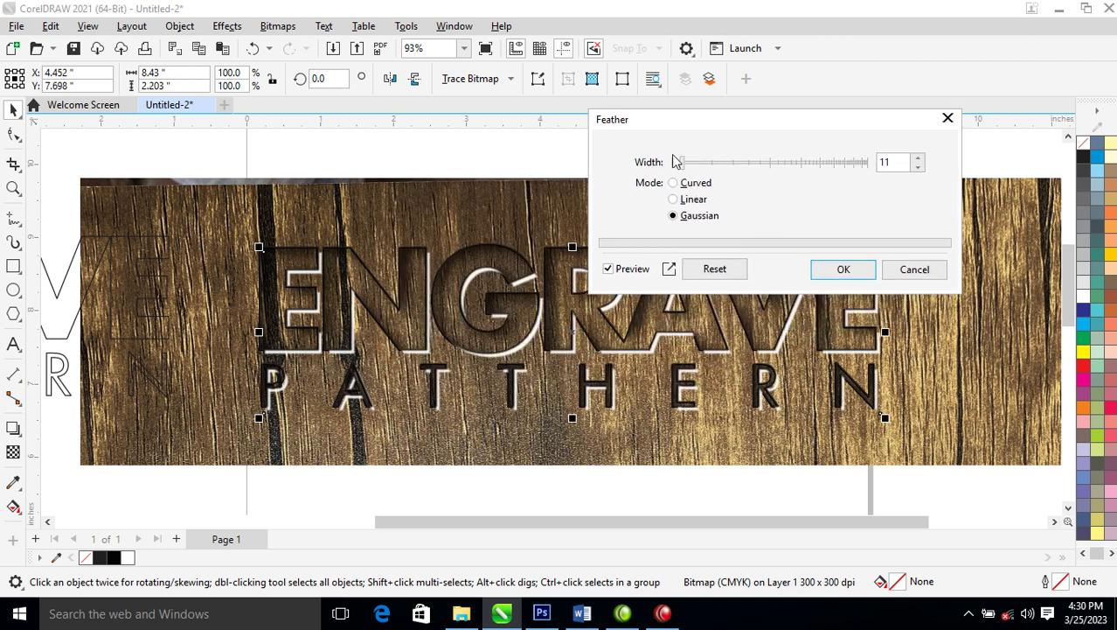
pyautogui.moveTo(688, 163); pyautogui.dragTo(695, 165)
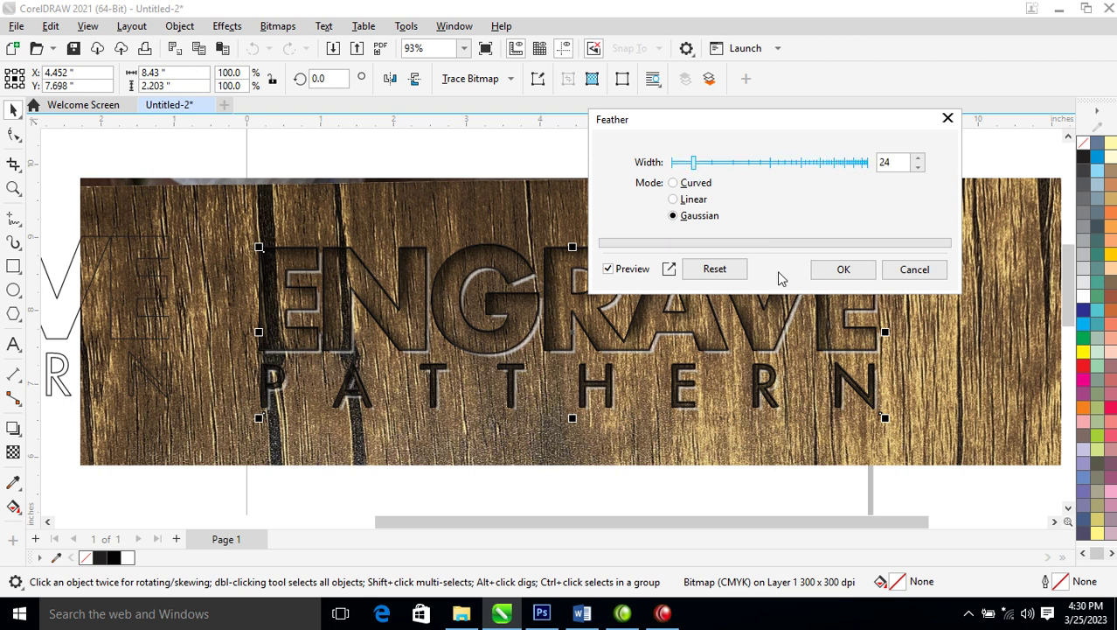
pyautogui.click(845, 270)
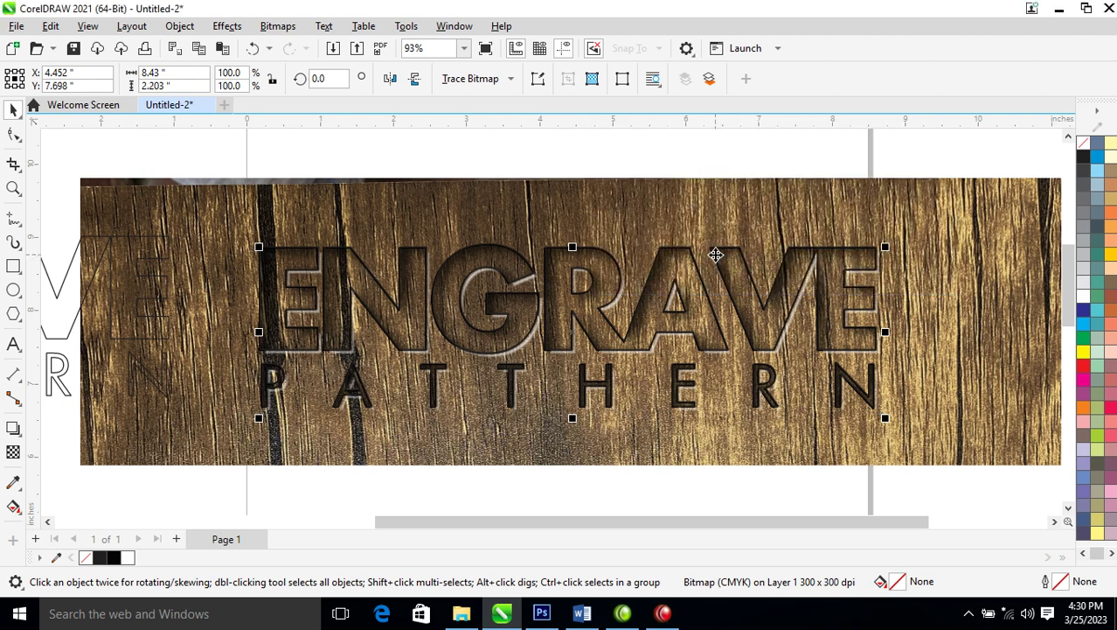
# Delete the leftover outline text copy and the black ENGRAVE PATTERN text group.
pyautogui.scroll(-5, 701, 257)
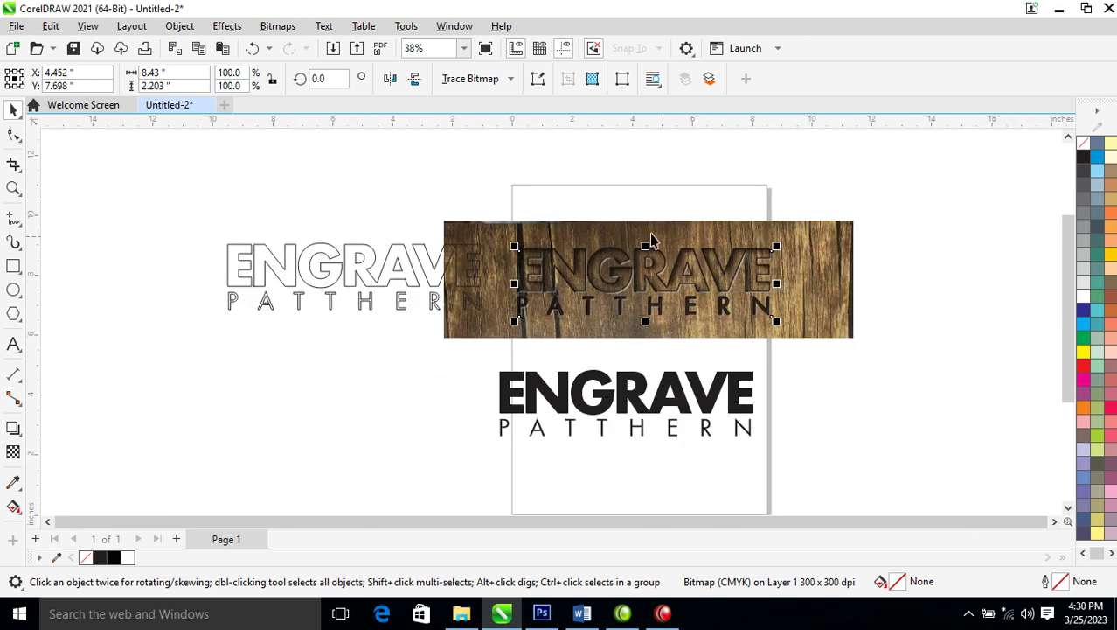
pyautogui.press('z')
pyautogui.moveTo(160, 176); pyautogui.dragTo(973, 419)
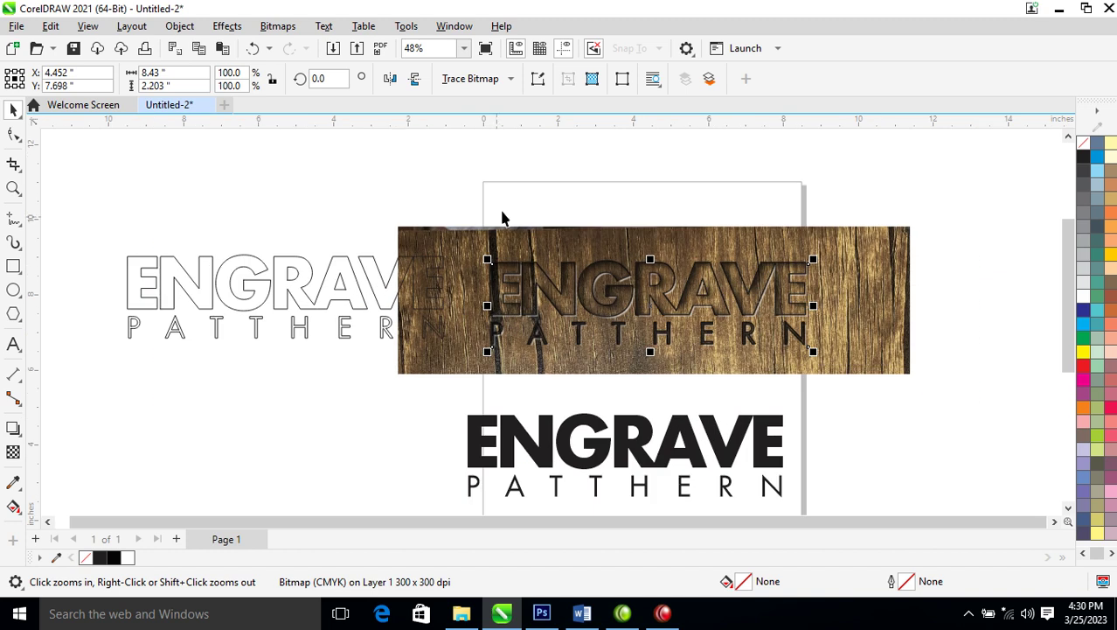
pyautogui.moveTo(514, 180); pyautogui.dragTo(70, 370)
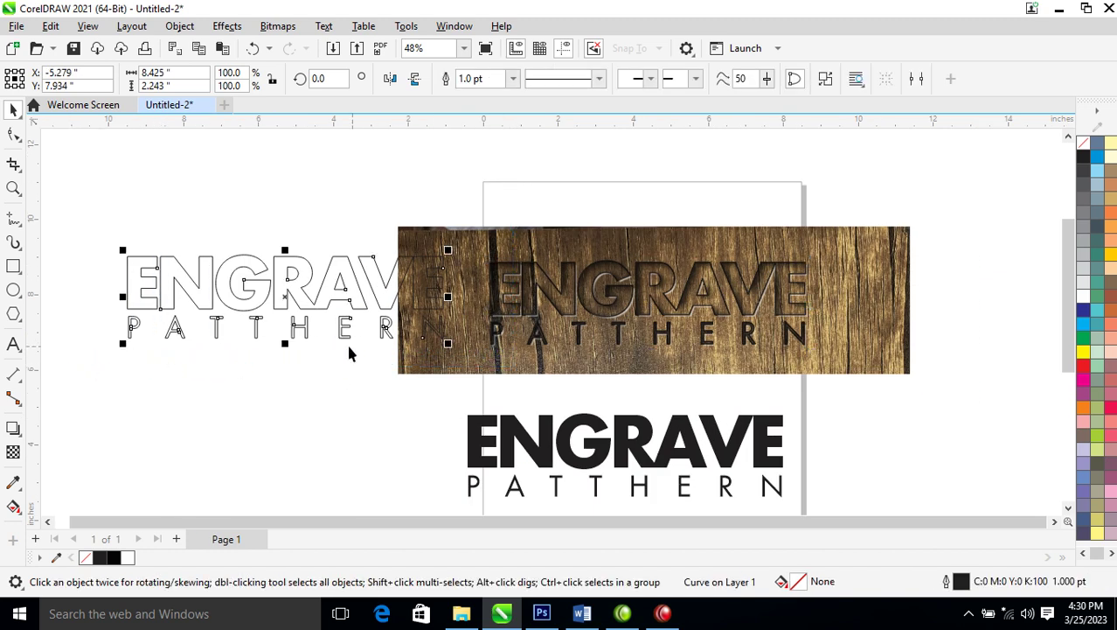
pyautogui.press('Delete')
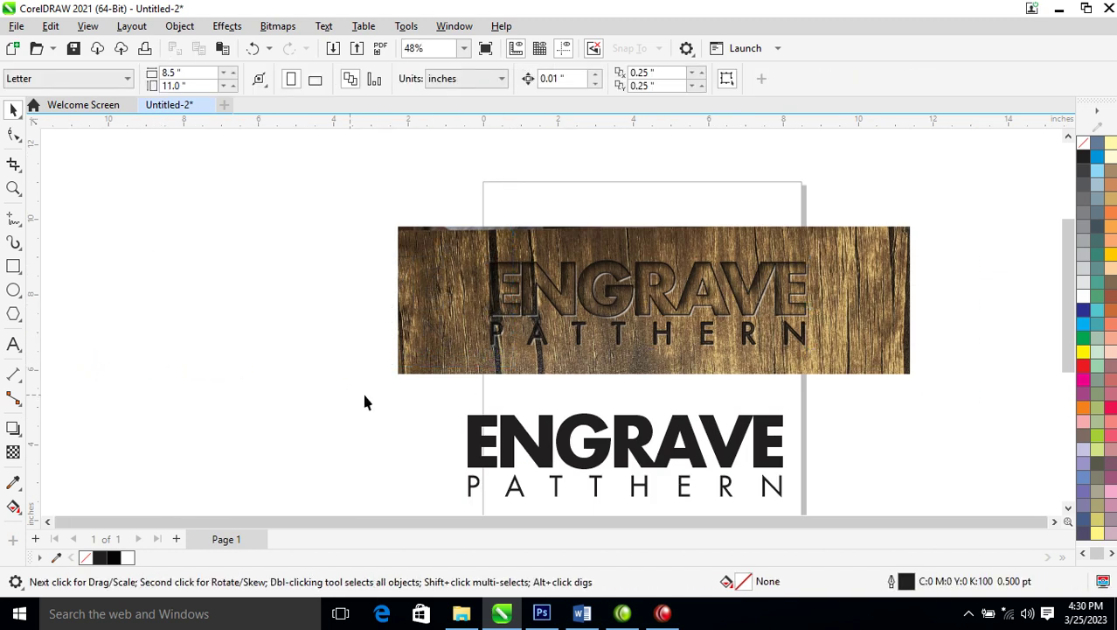
pyautogui.moveTo(305, 385); pyautogui.dragTo(808, 465)
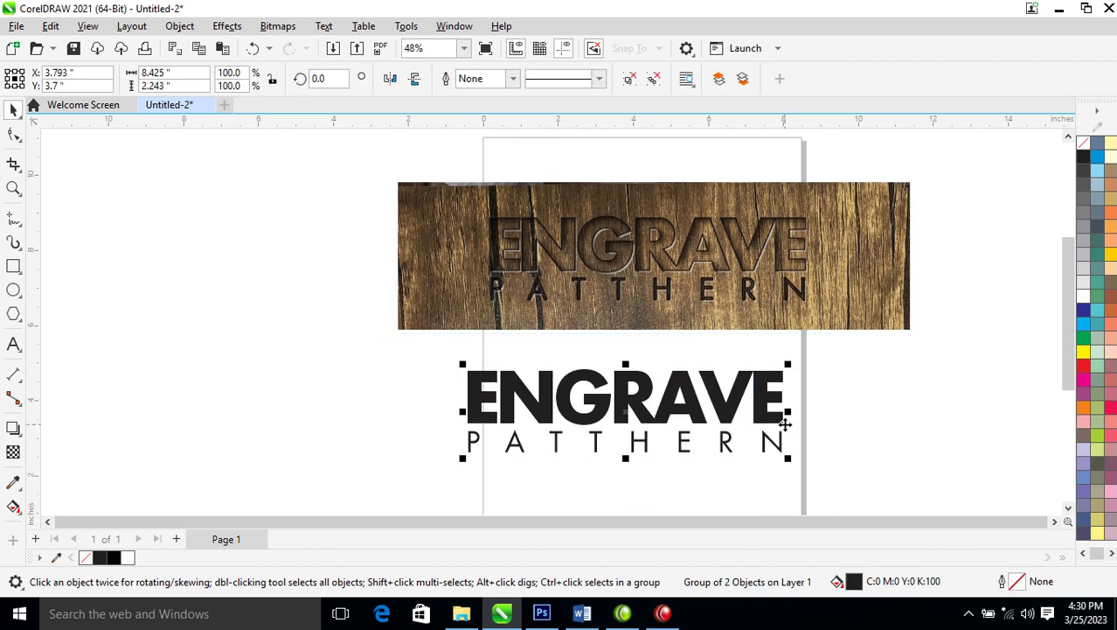
pyautogui.press('Delete')
# Convert the wood panel and all engraving layers into one 300 dpi CMYK bitmap.
pyautogui.moveTo(325, 158); pyautogui.dragTo(878, 361)
pyautogui.hotkey('alt', 'b')
pyautogui.press('Return')
pyautogui.press('Return')
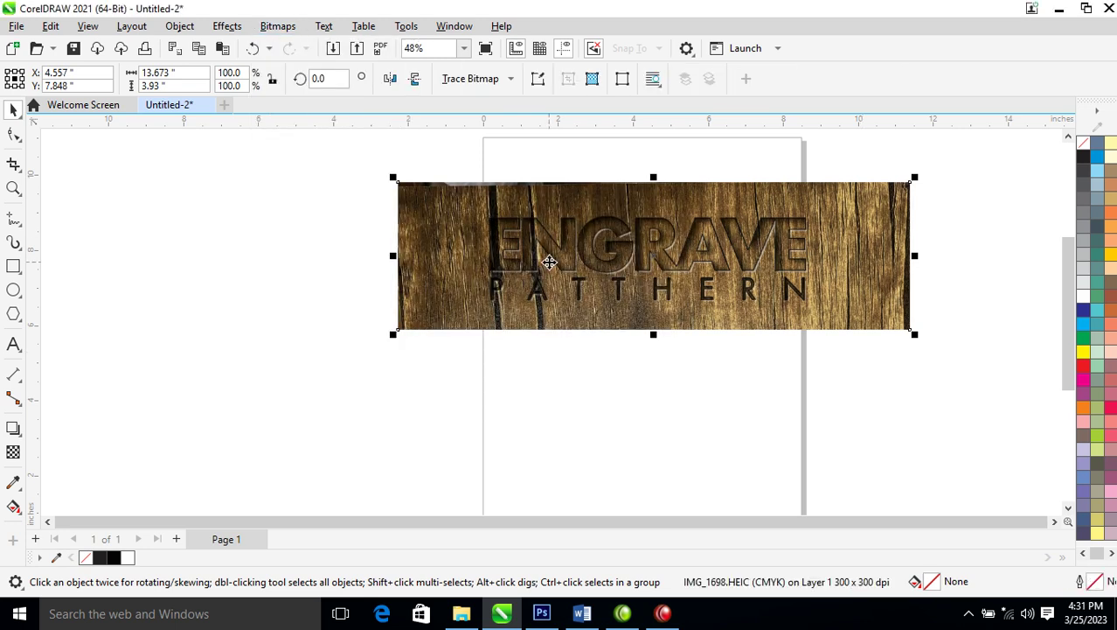
pyautogui.press('z')
pyautogui.moveTo(389, 170); pyautogui.dragTo(966, 326)
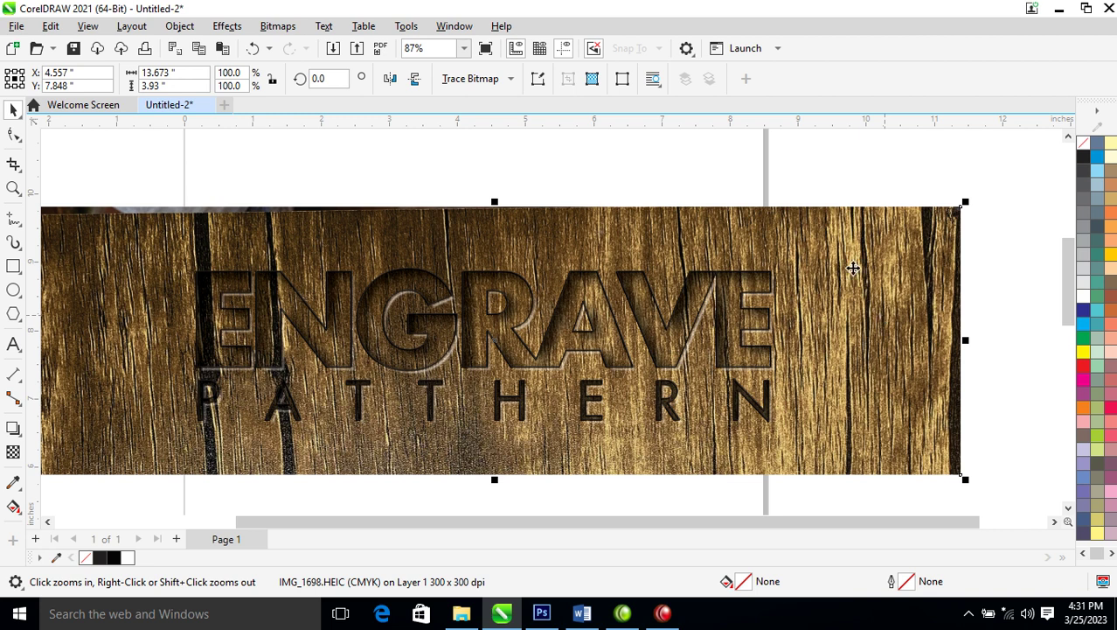
# Apply a reset Tone Curve bent into an S-shape, raising highlights and deepening shadows on the wood bitmap.
pyautogui.click(242, 26)
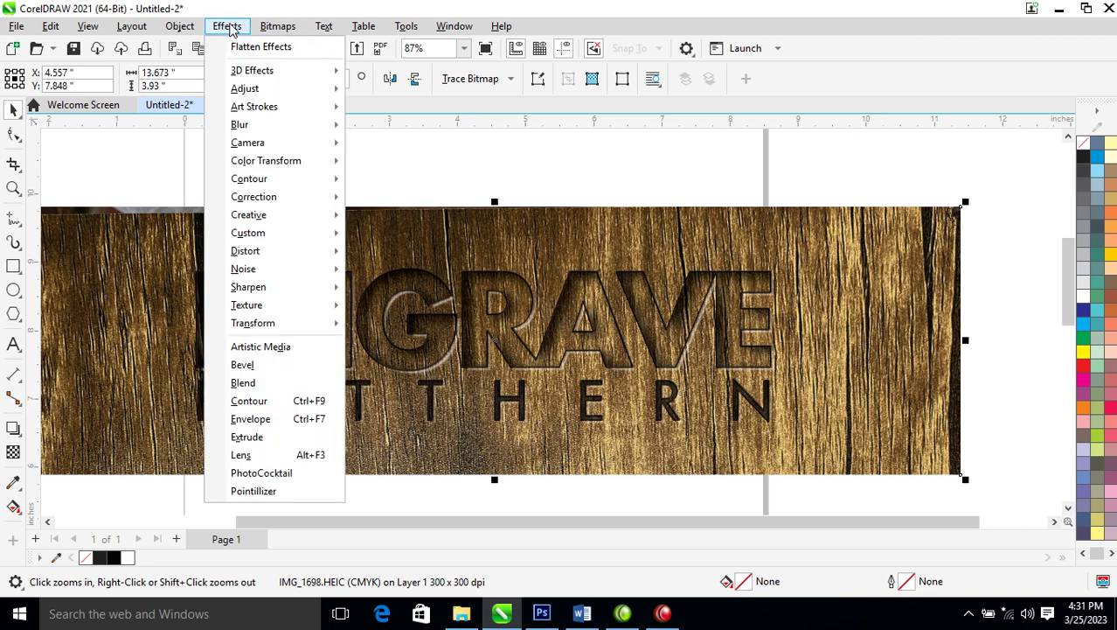
pyautogui.moveTo(261, 90)
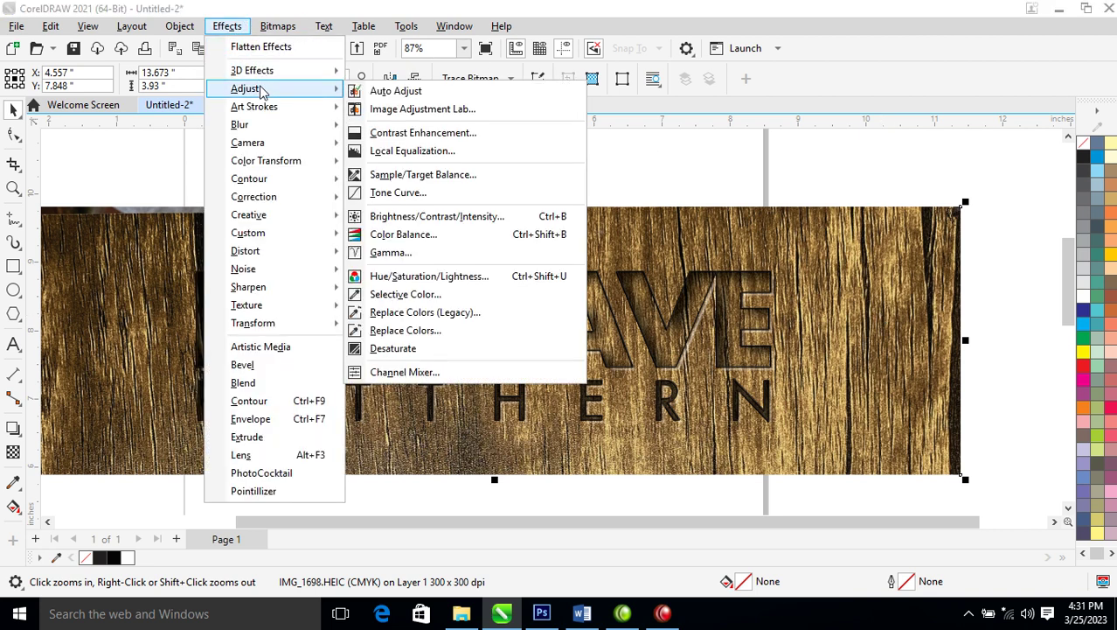
pyautogui.click(398, 193)
pyautogui.moveTo(466, 80); pyautogui.dragTo(752, 12)
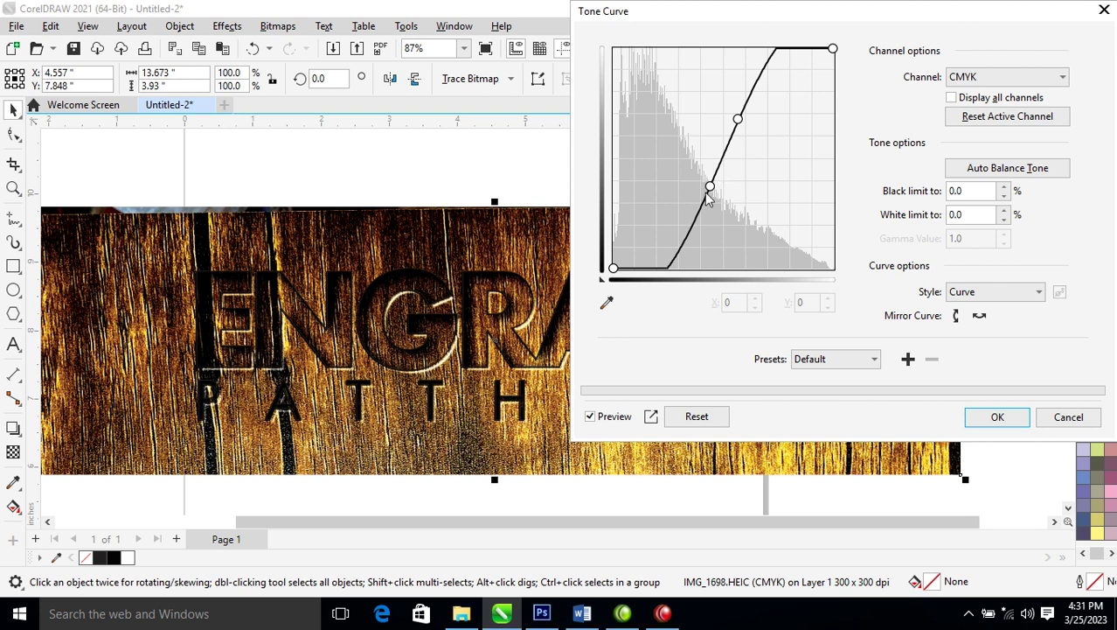
pyautogui.click(696, 416)
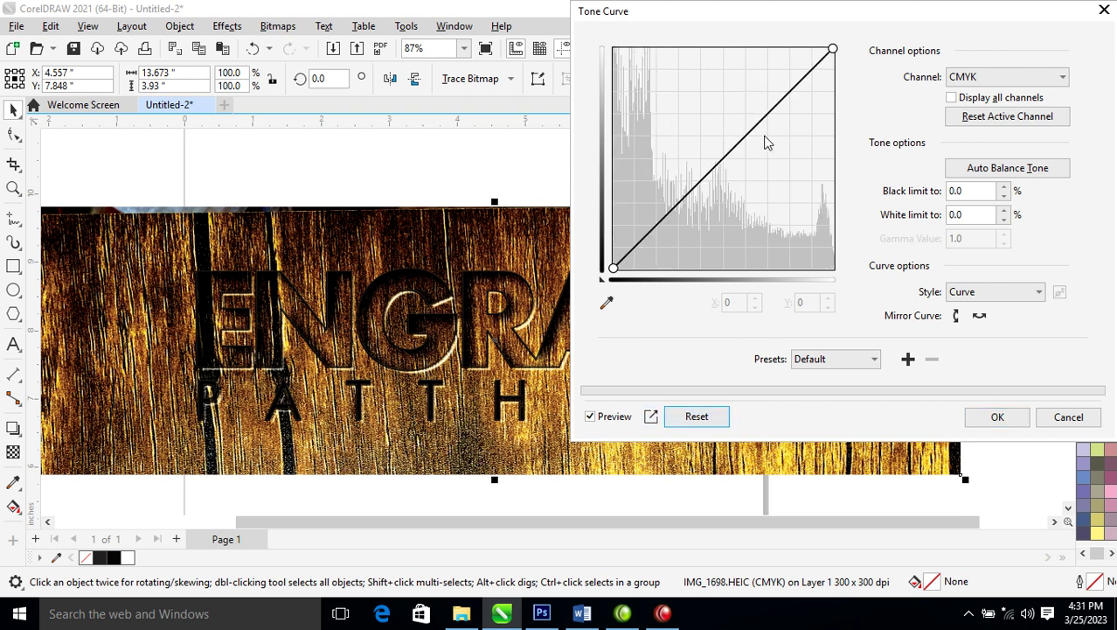
pyautogui.moveTo(760, 129); pyautogui.dragTo(747, 106)
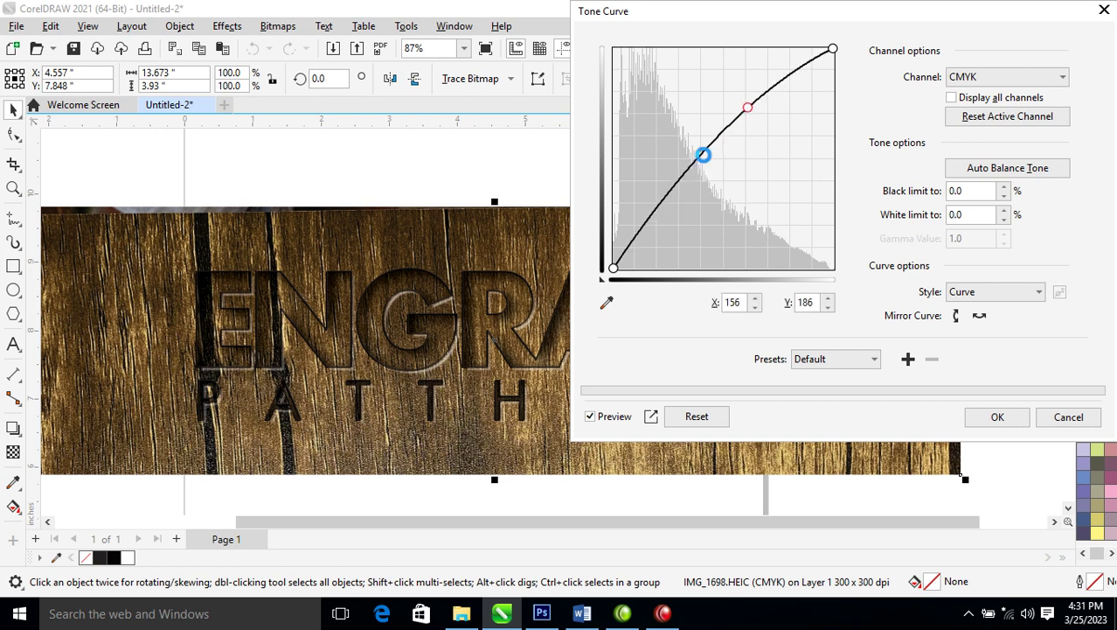
pyautogui.click(707, 162)
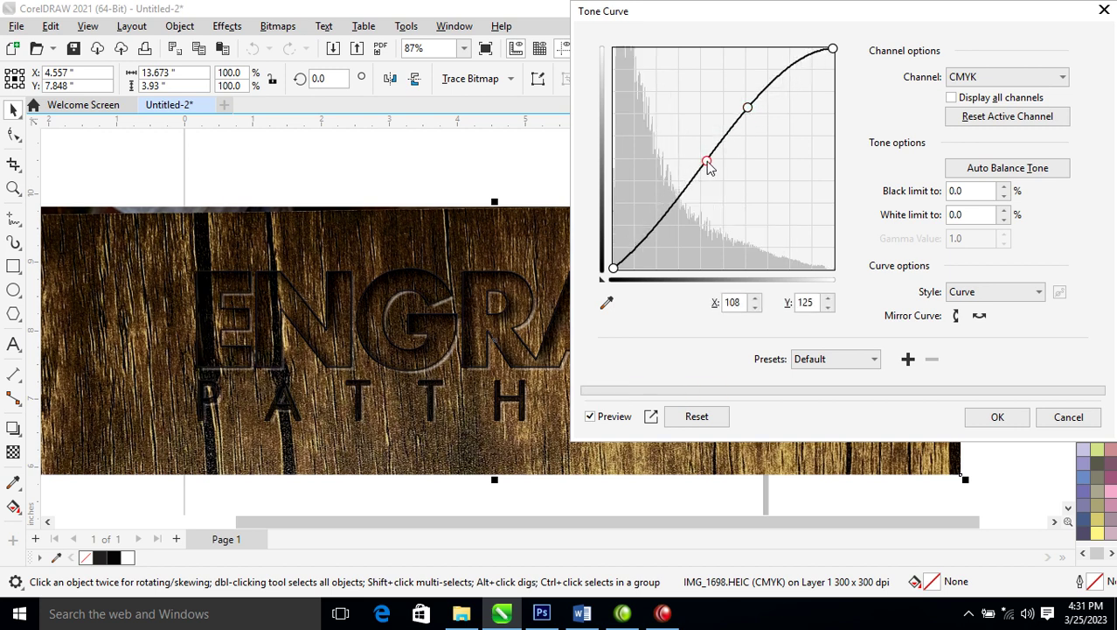
pyautogui.moveTo(708, 164); pyautogui.dragTo(711, 169)
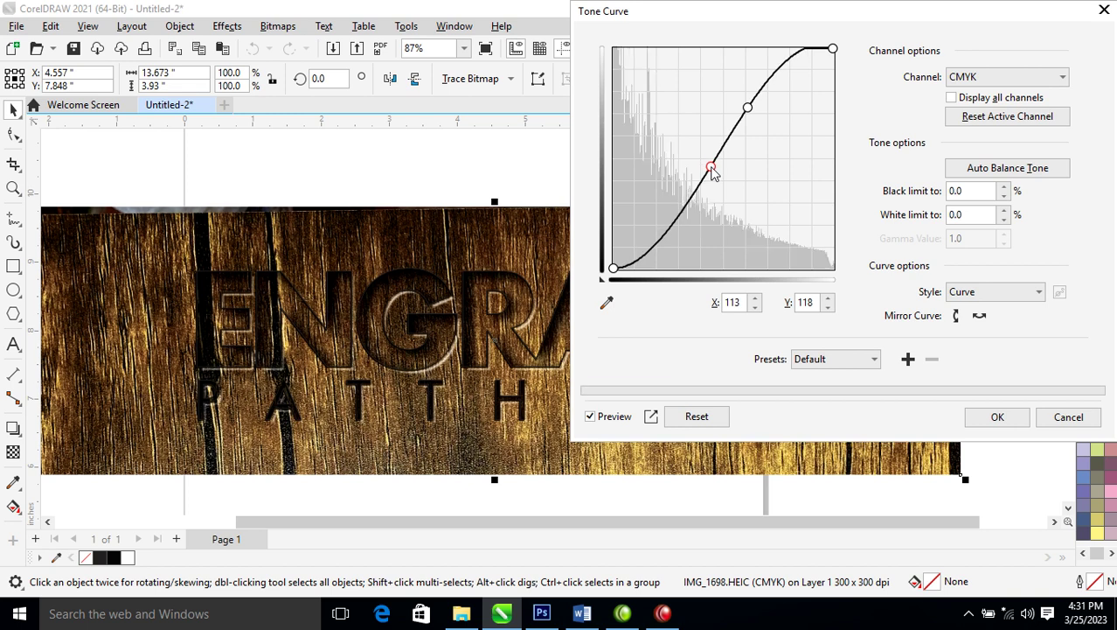
pyautogui.click(1019, 418)
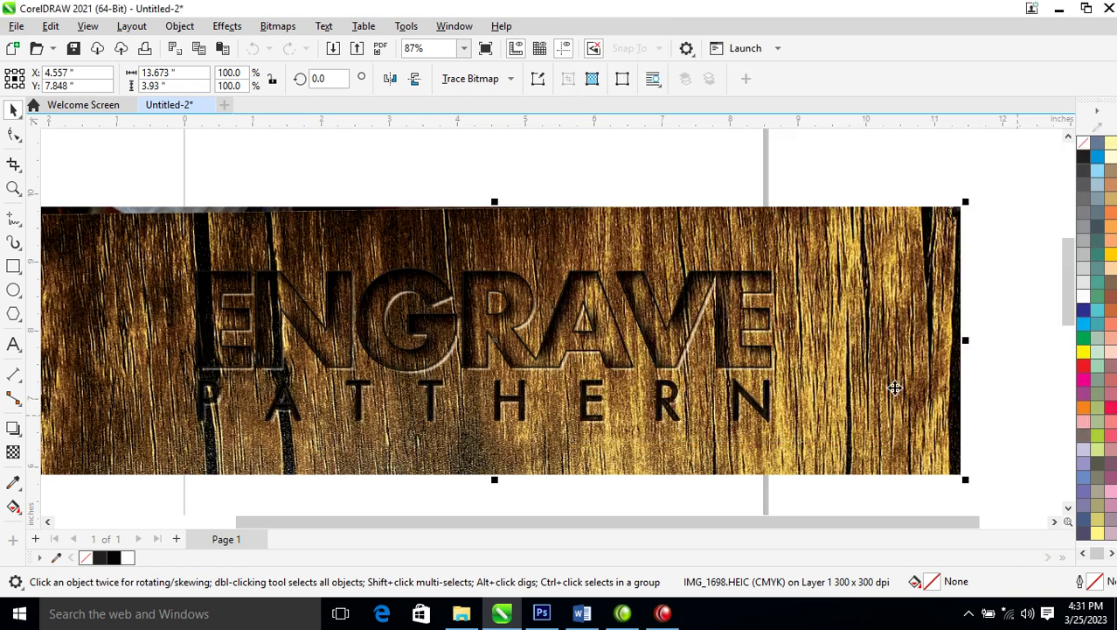
pyautogui.scroll(-2, 819, 348)
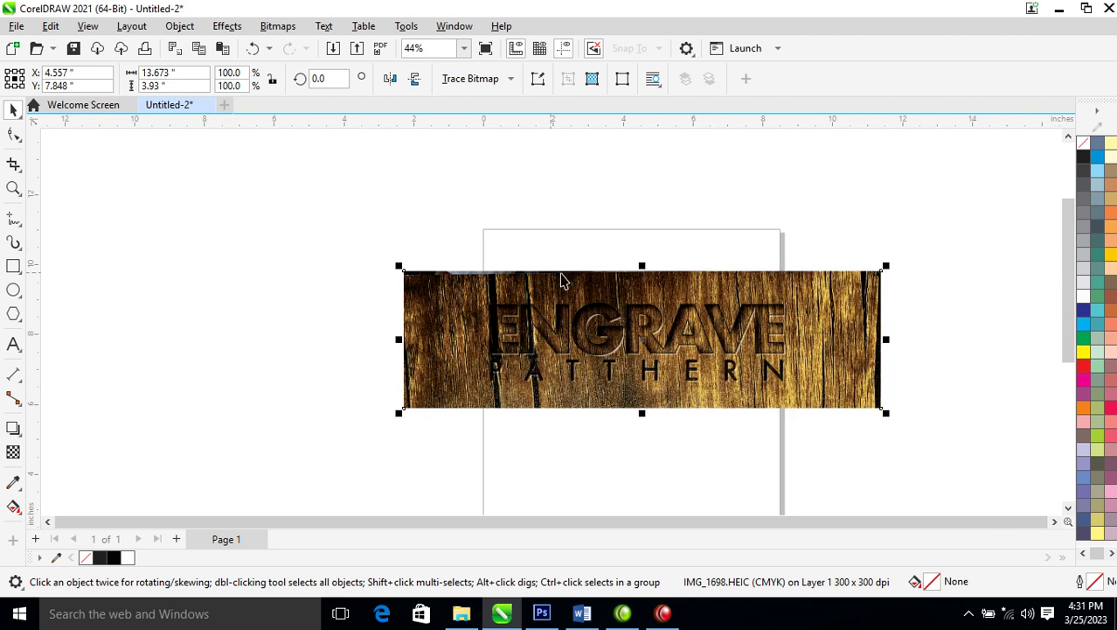
pyautogui.press('z')
pyautogui.moveTo(376, 248); pyautogui.dragTo(886, 413)
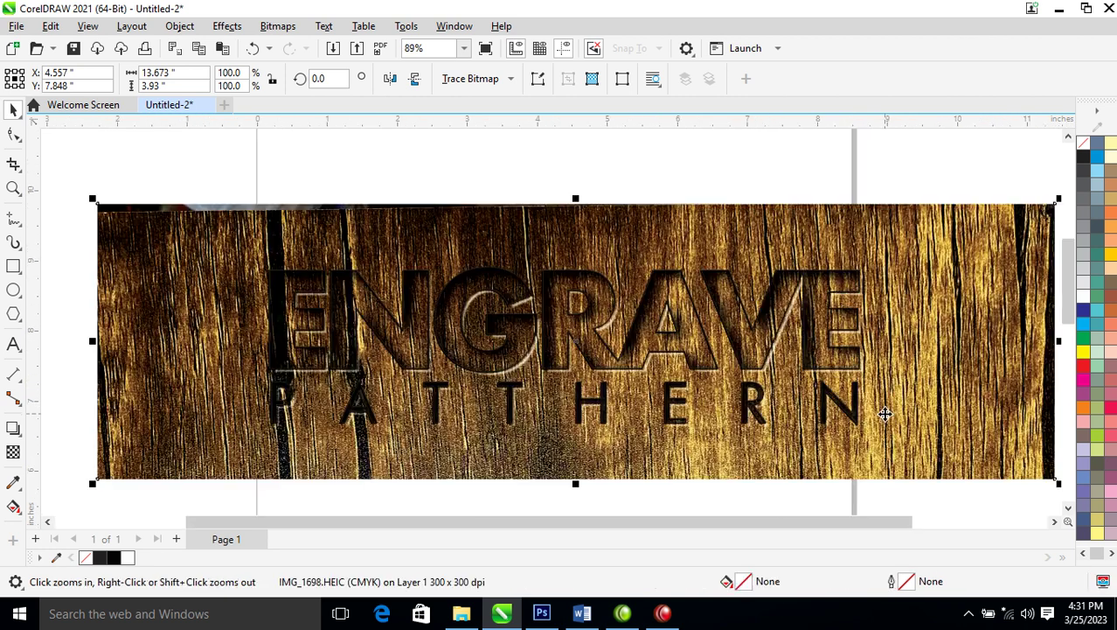